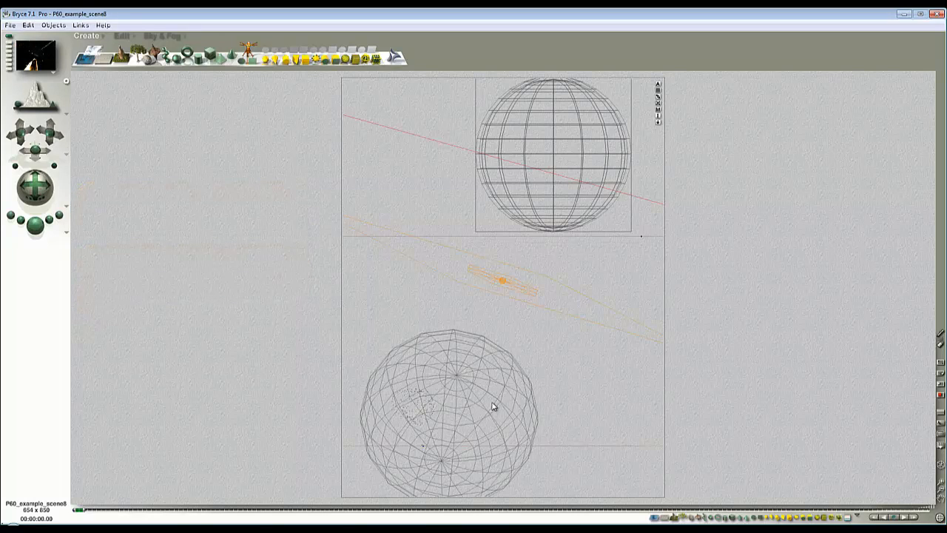
# Step: Examine Sphere 1 and the Cyn_SunGlow 1 object in the wireframe views and in the rendered scene
pyautogui.moveTo(493, 406); pyautogui.dragTo(519, 410)
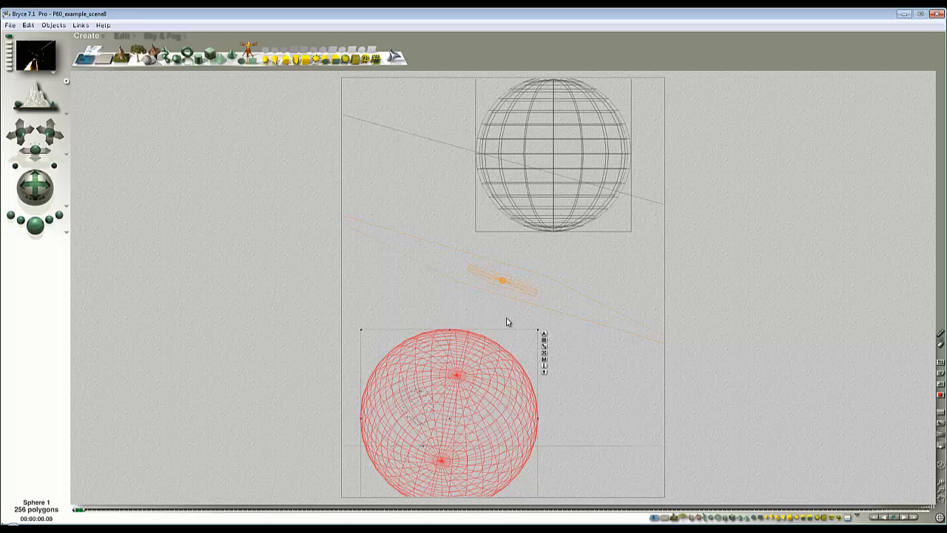
pyautogui.moveTo(552, 297); pyautogui.dragTo(566, 300)
pyautogui.press('1')
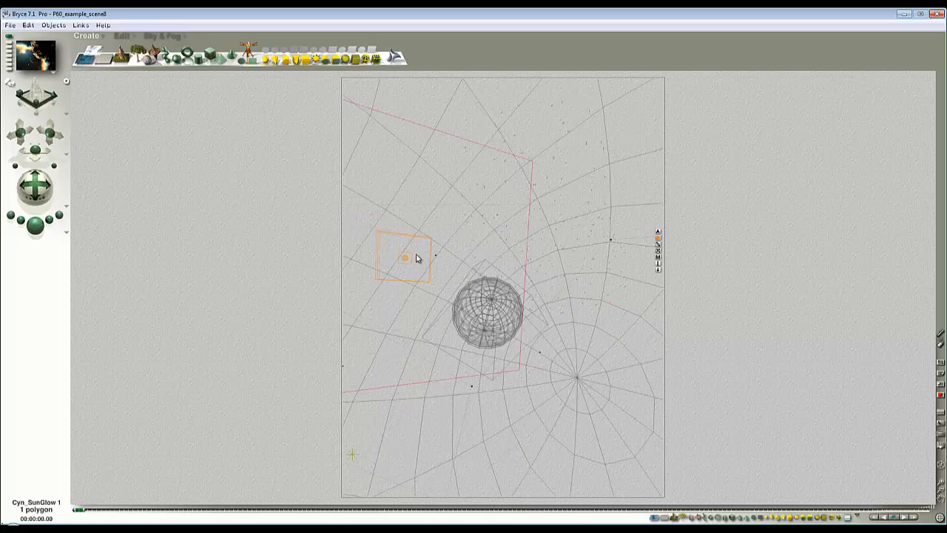
pyautogui.moveTo(416, 257); pyautogui.dragTo(446, 267)
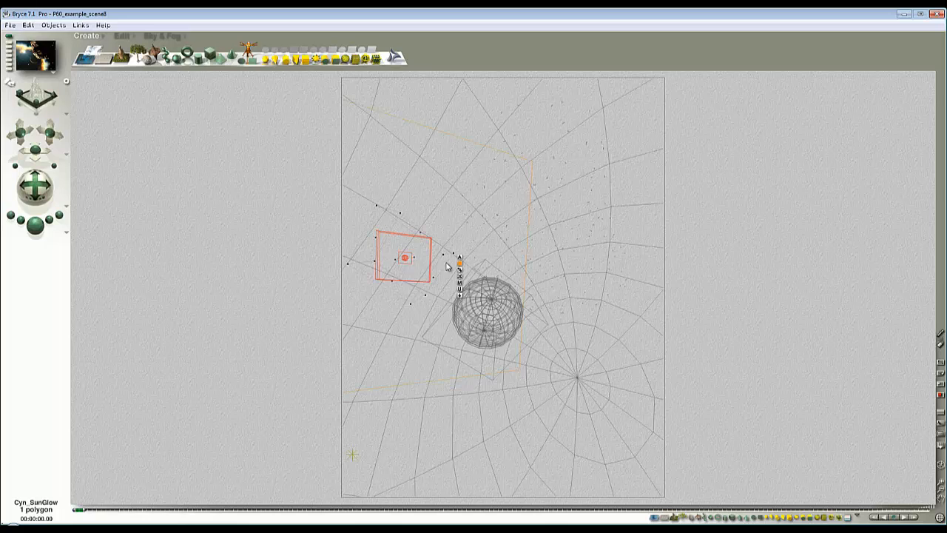
pyautogui.click(404, 252)
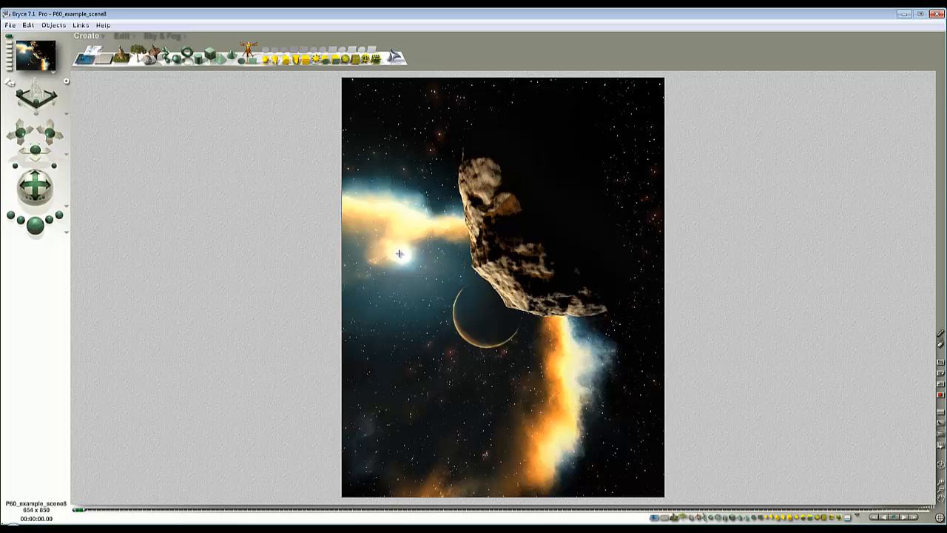
pyautogui.click(478, 235)
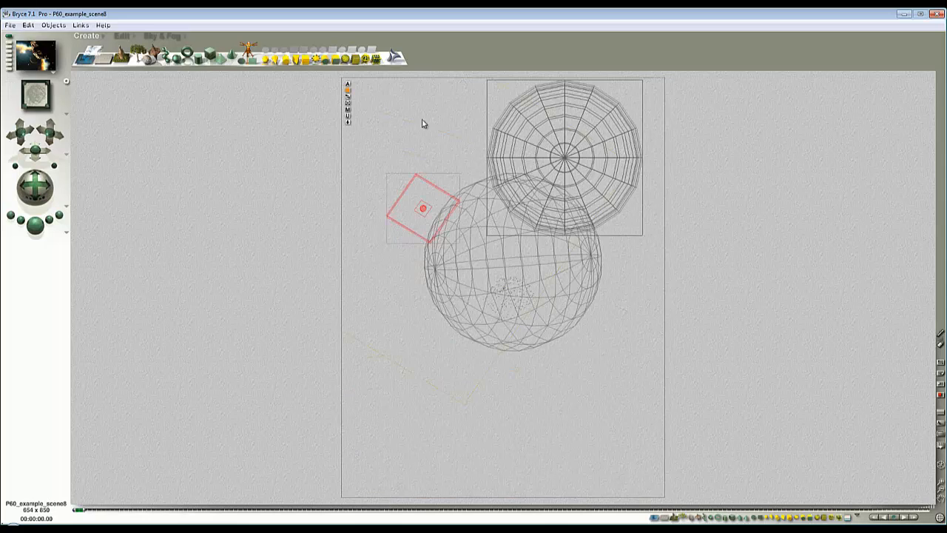
# Step: Review the sky's sun and atmosphere settings in the Sky Lab and close it
pyautogui.click(162, 36)
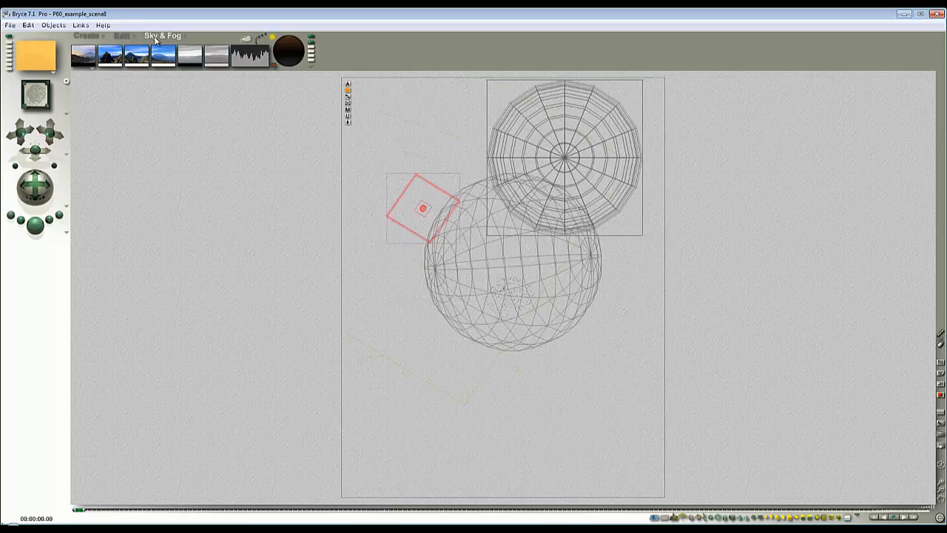
pyautogui.click(247, 40)
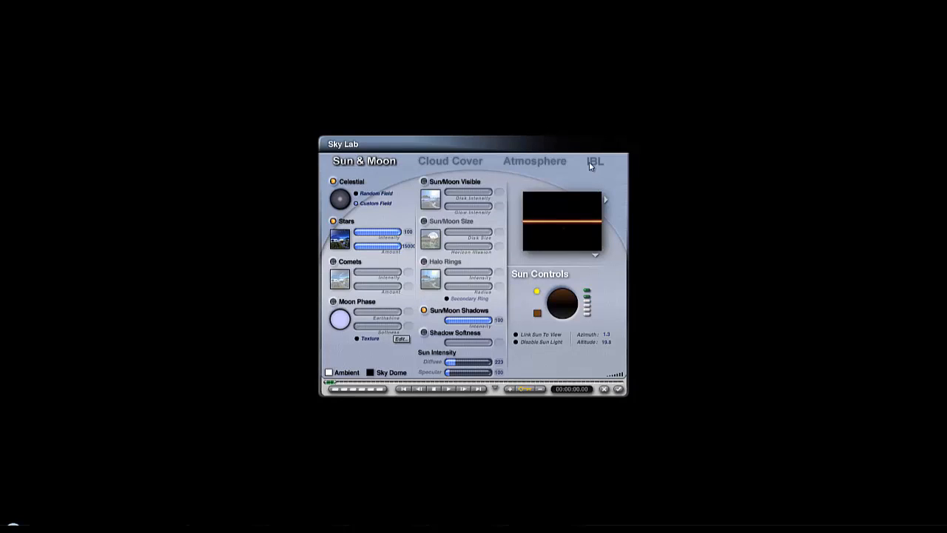
pyautogui.click(549, 163)
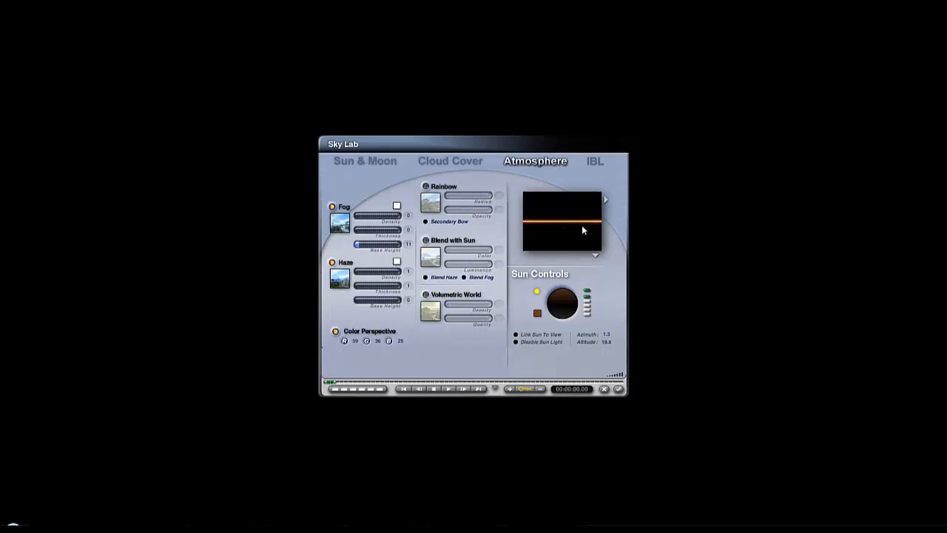
pyautogui.click(619, 389)
# Step: Select the Hn03_2k background plane and examine its placement relative to the other objects
pyautogui.rightClick(595, 277)
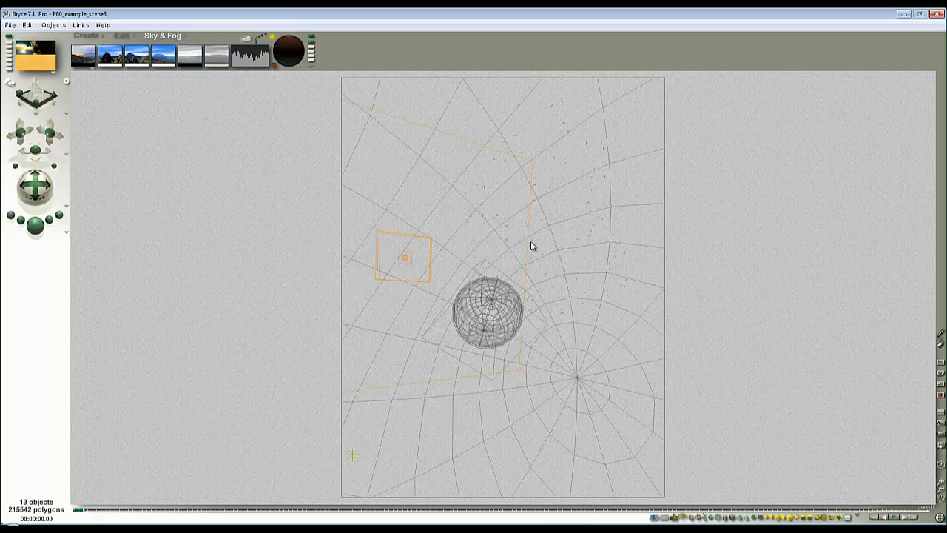
pyautogui.rightClick(529, 245)
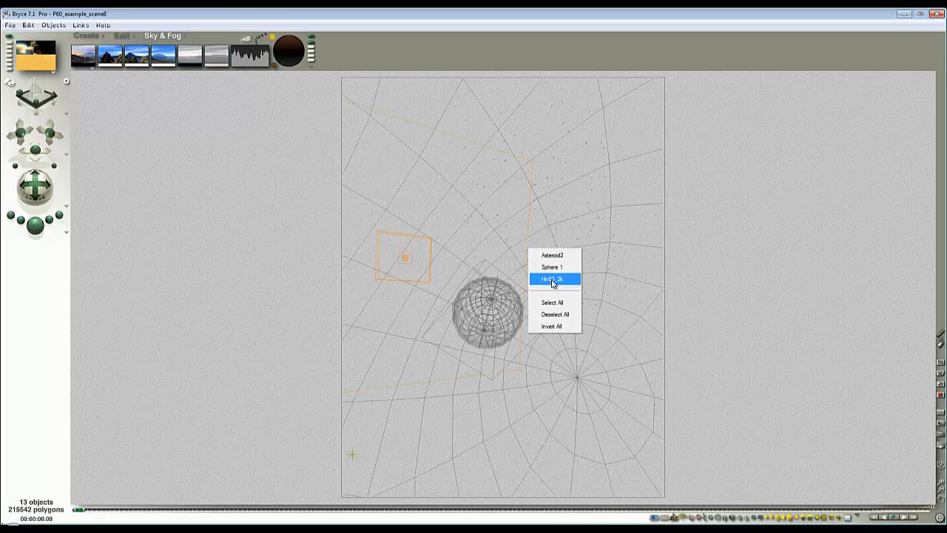
pyautogui.click(555, 279)
pyautogui.press('4')
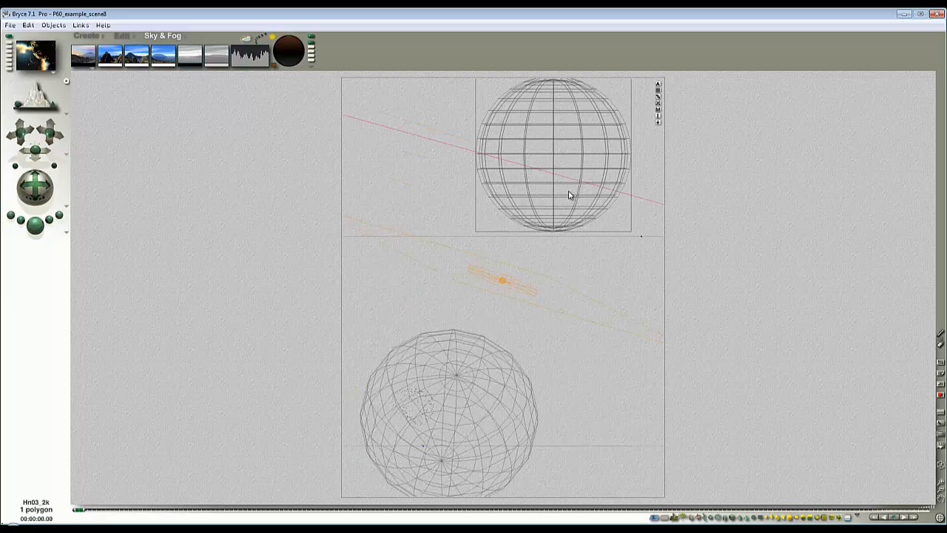
pyautogui.press('1')
# Step: Select the PlanetAssy9 group and locate the planet in the rendered image
pyautogui.rightClick(513, 301)
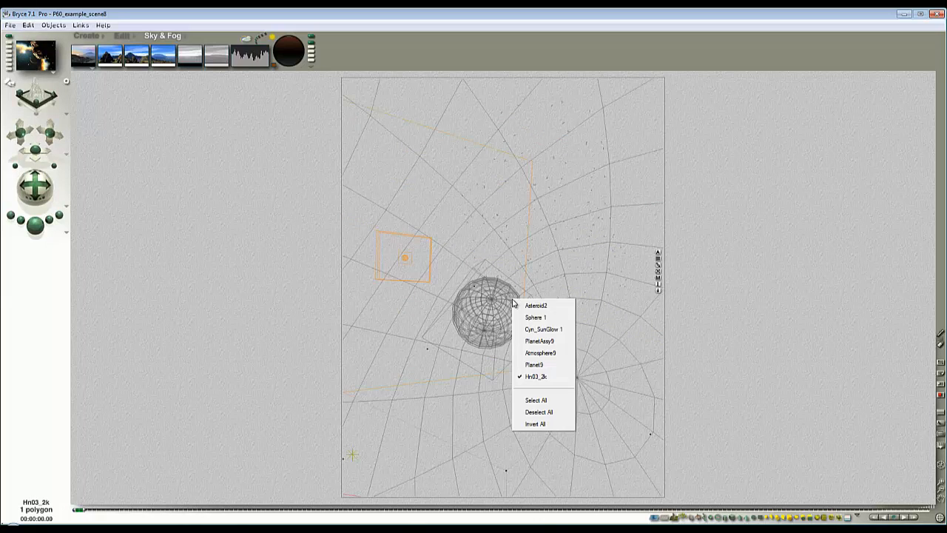
pyautogui.click(539, 341)
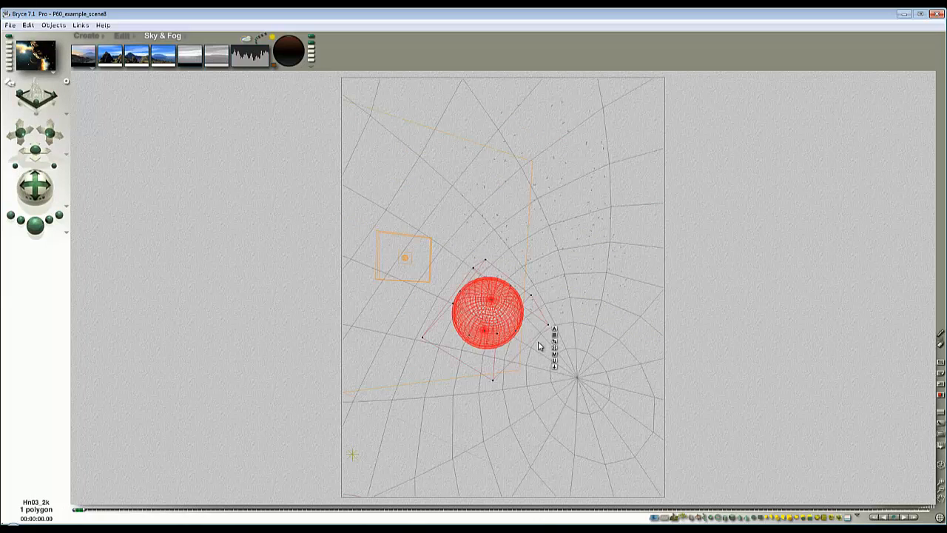
pyautogui.press('Escape')
pyautogui.moveTo(437, 275); pyautogui.dragTo(522, 344)
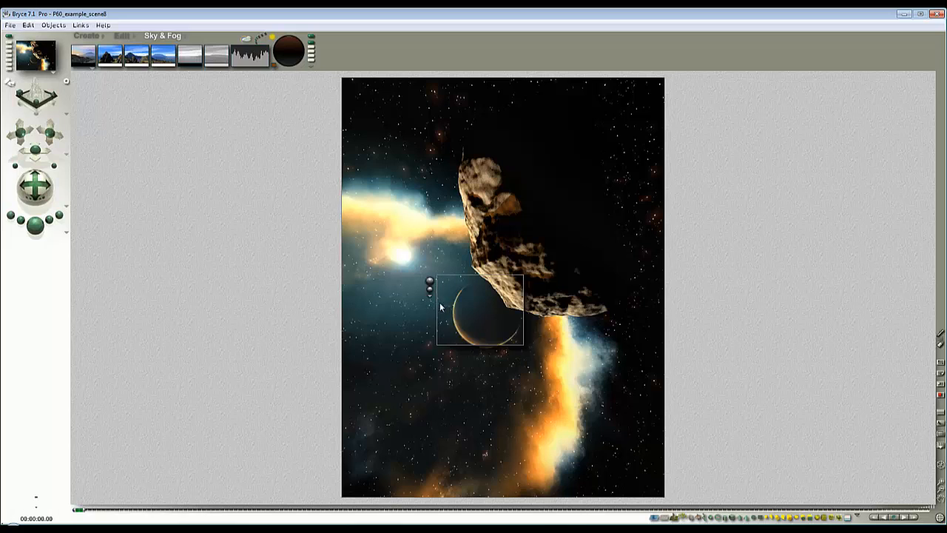
pyautogui.click(497, 344)
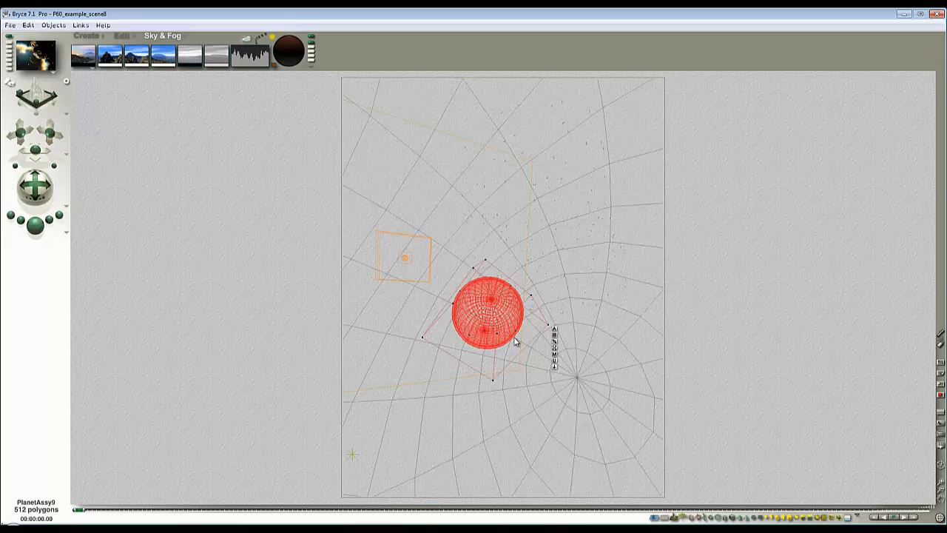
# Step: Shrink Sphere 1 uniformly to a small fraction of its size and render the camera view to check the nebula
pyautogui.moveTo(599, 281); pyautogui.dragTo(620, 296)
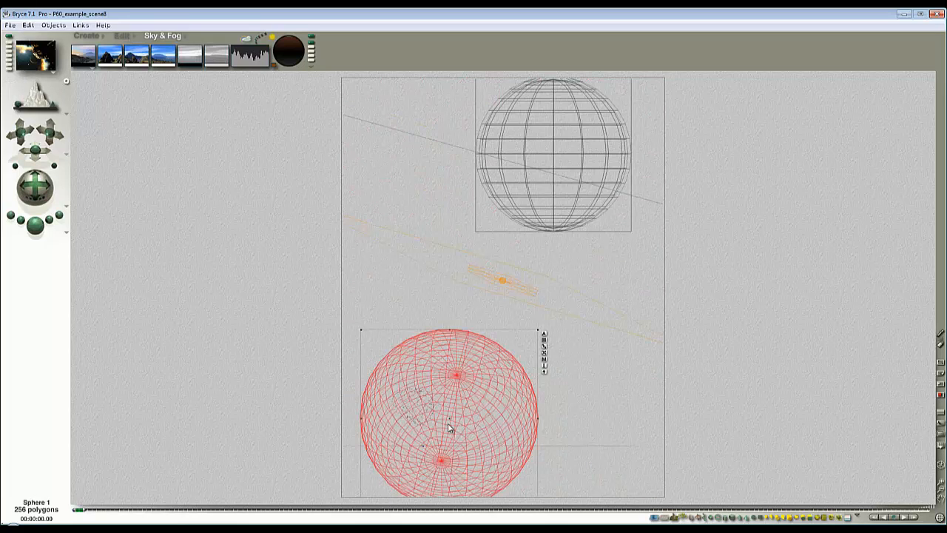
pyautogui.moveTo(469, 370); pyautogui.dragTo(487, 382)
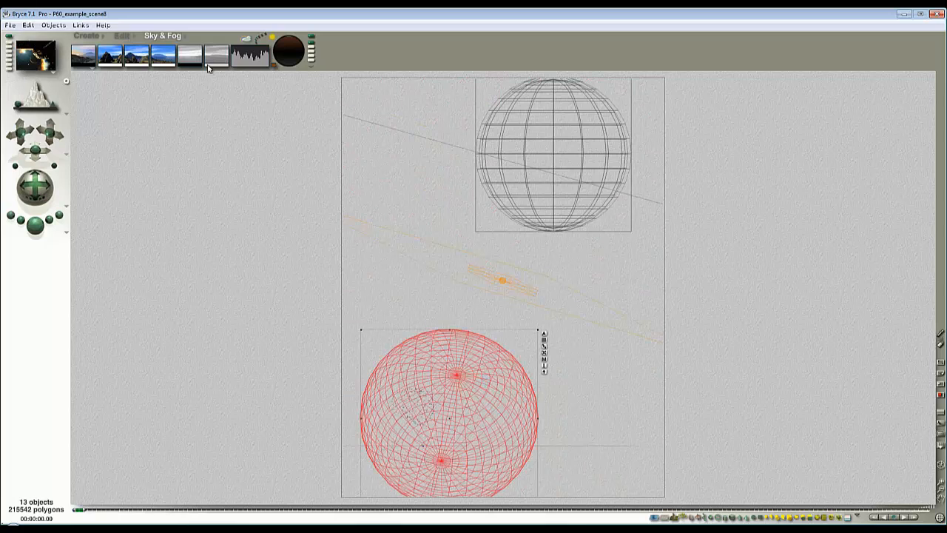
pyautogui.click(121, 36)
pyautogui.moveTo(361, 330); pyautogui.dragTo(403, 372)
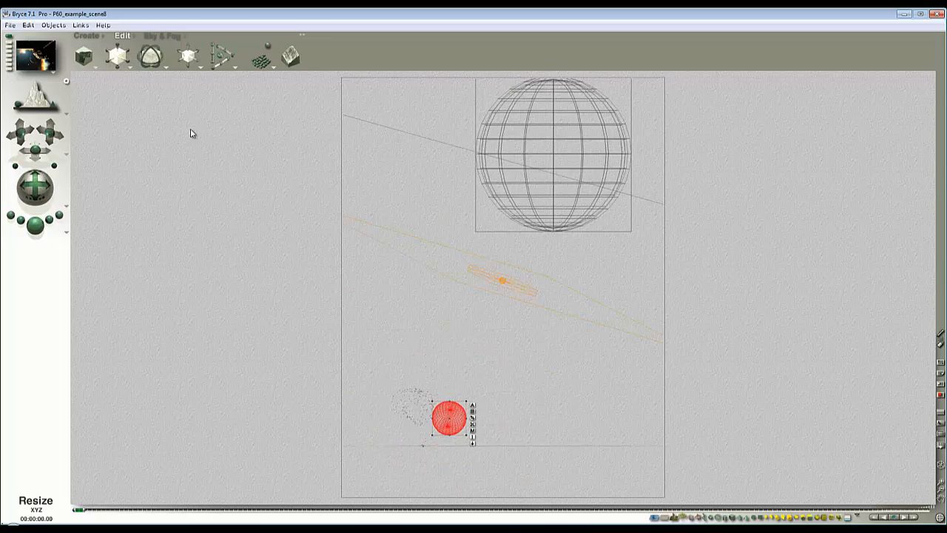
pyautogui.press('1')
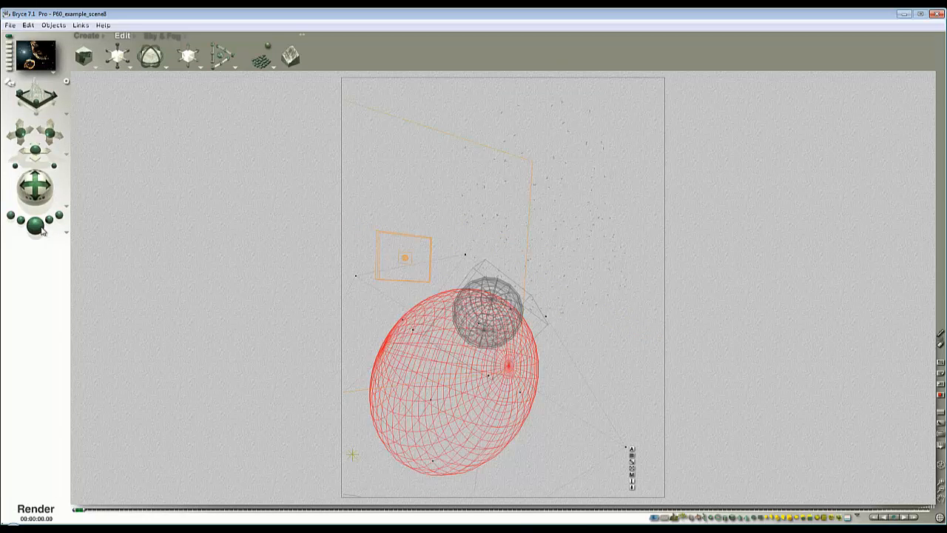
pyautogui.hotkey('ctrl', 'r')
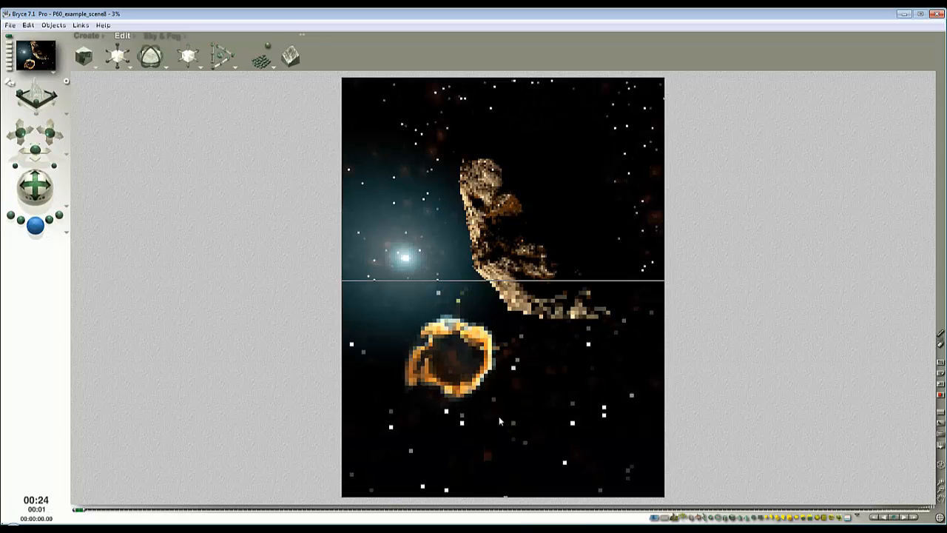
pyautogui.click(394, 303)
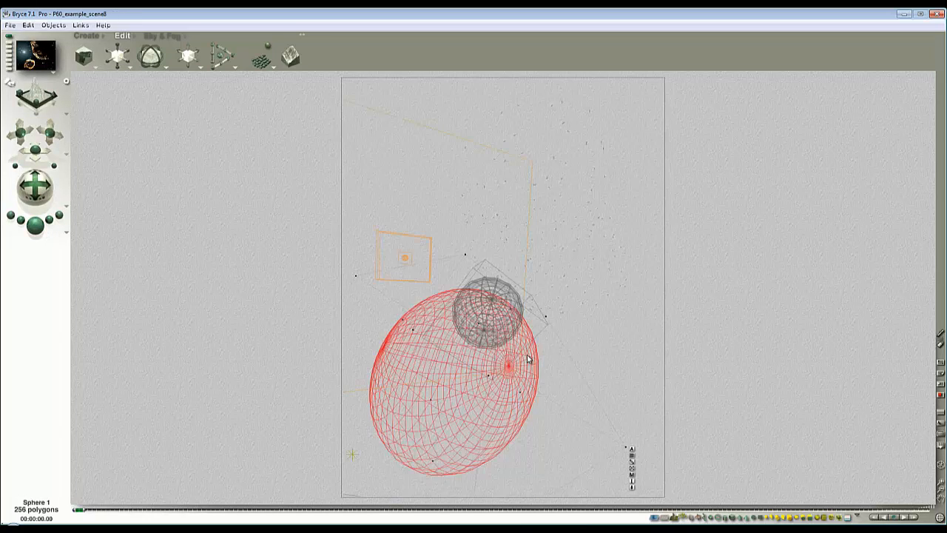
# Step: Invert the selection and hide every object except Sphere 1 through the object attributes
pyautogui.click(528, 359)
pyautogui.click(856, 516)
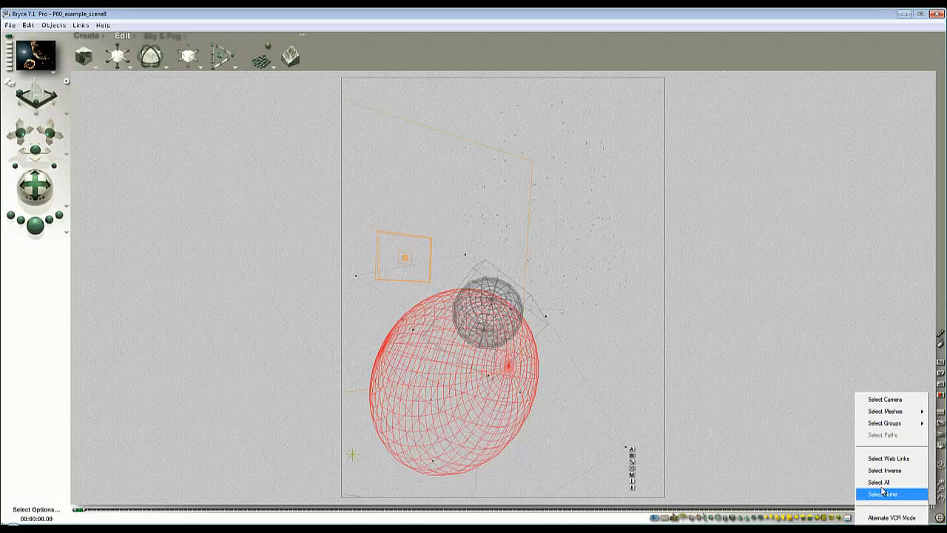
pyautogui.click(893, 474)
pyautogui.click(658, 266)
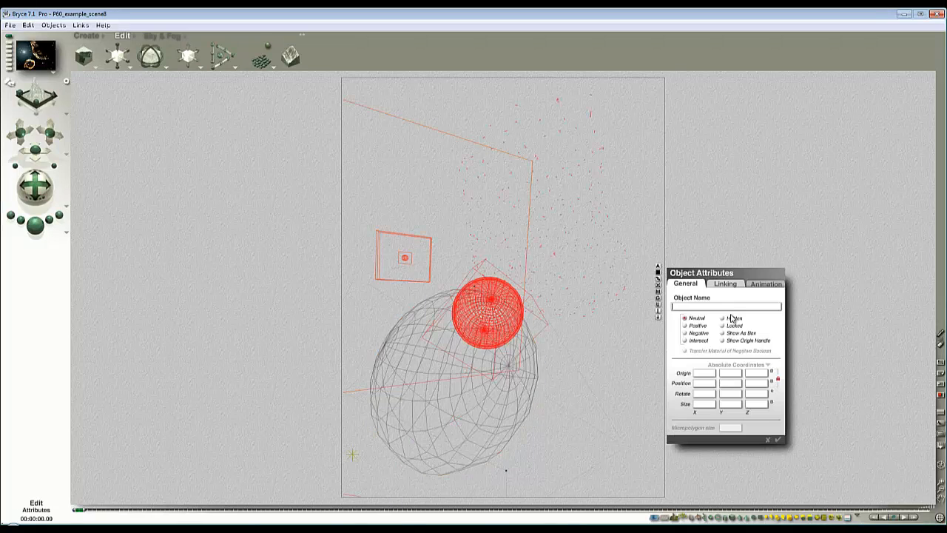
pyautogui.click(778, 441)
# Step: Select Sphere 1, centre and enlarge it in the camera view, and render the nebula on its own
pyautogui.keyDown('ctrl'); pyautogui.click(491, 381); pyautogui.keyUp('ctrl')
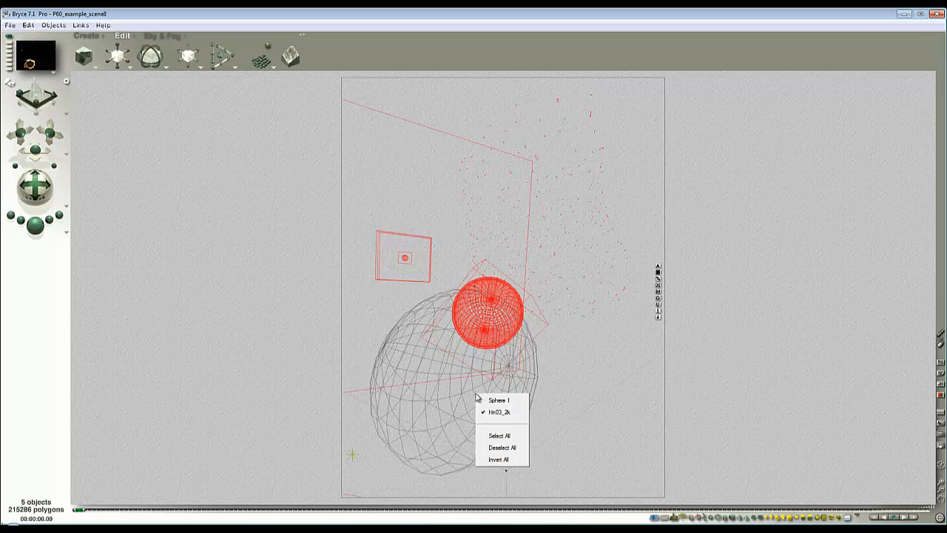
pyautogui.click(493, 400)
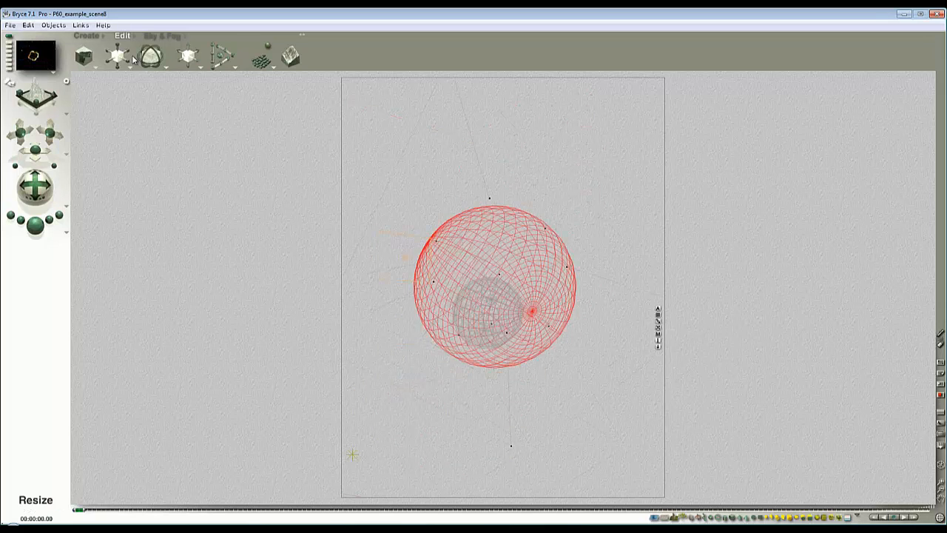
pyautogui.moveTo(117, 56)
pyautogui.mouseDown()
pyautogui.moveTo(152, 56)
pyautogui.moveTo(118, 56)
pyautogui.mouseUp()
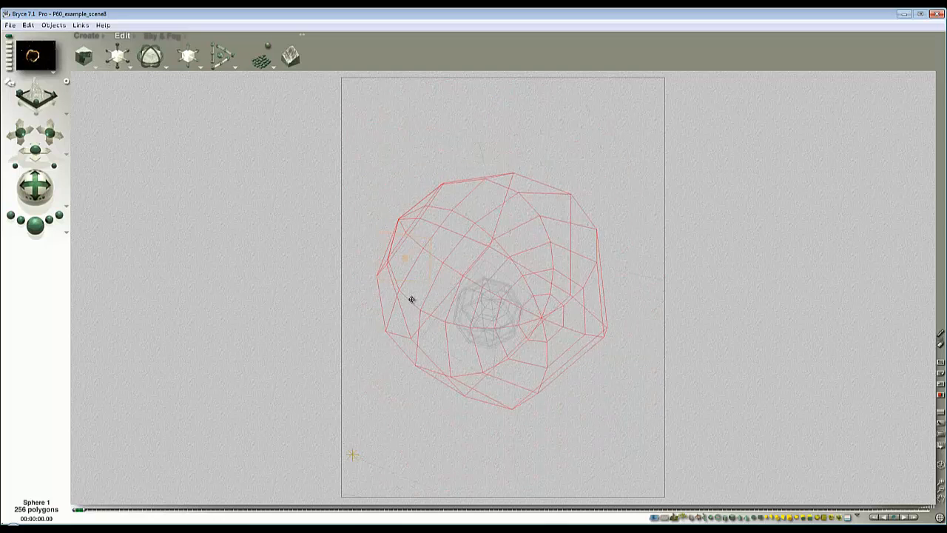
pyautogui.click(35, 226)
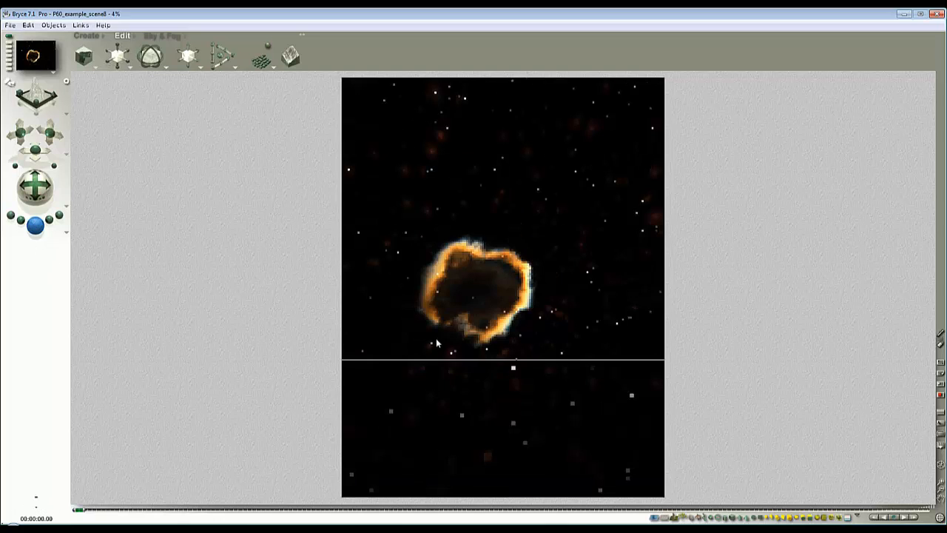
pyautogui.click(549, 342)
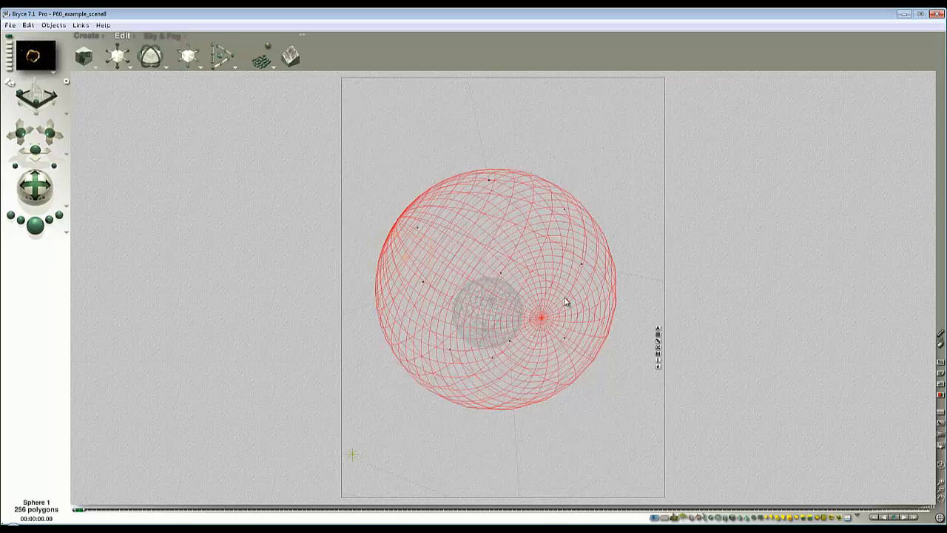
# Step: In Sphere 1's volume material, set the Galaxy texture's X and Z offsets to 0
pyautogui.click(658, 353)
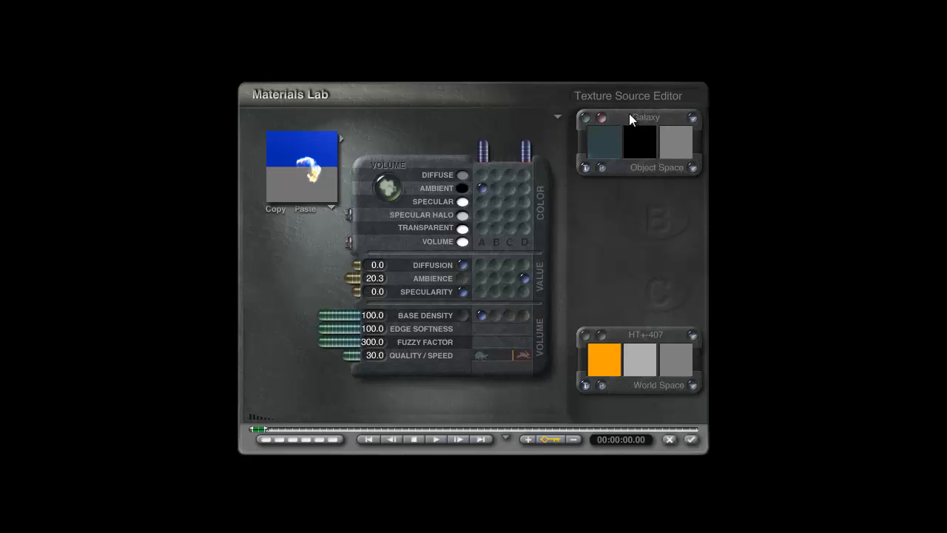
pyautogui.click(586, 119)
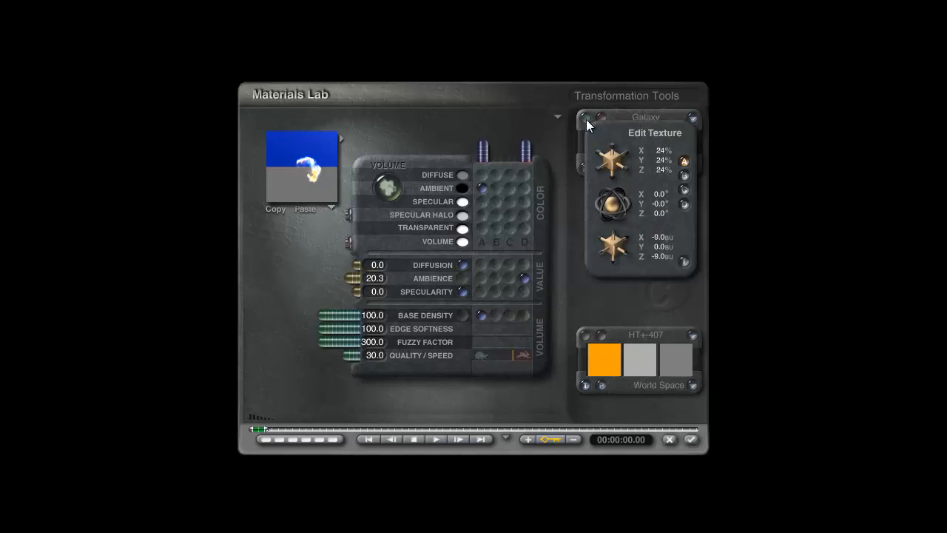
pyautogui.click(657, 238)
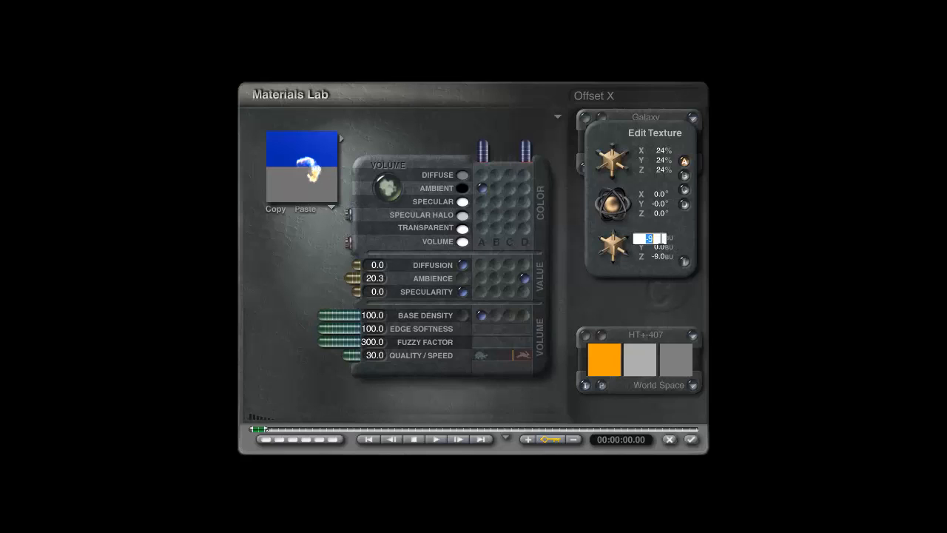
pyautogui.write('0')
pyautogui.press('Return')
pyautogui.click(654, 258)
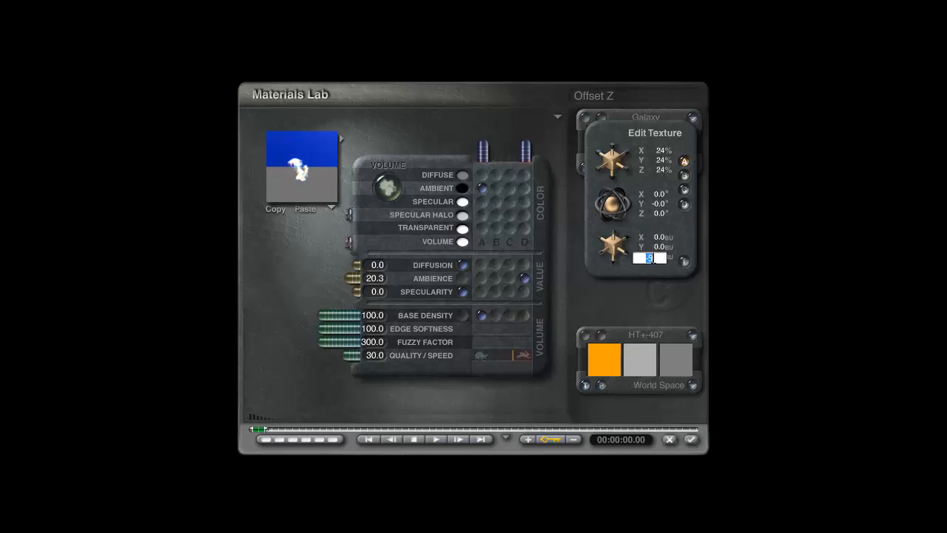
pyautogui.press('Return')
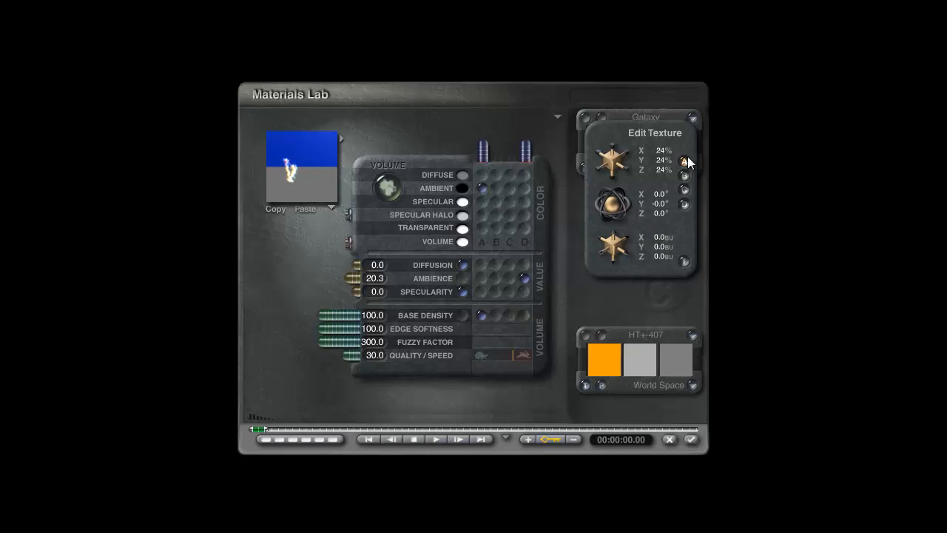
# Step: Try the Galaxy texture at 9% scale, and set it to 23% on all three axes
pyautogui.moveTo(614, 161); pyautogui.dragTo(506, 181)
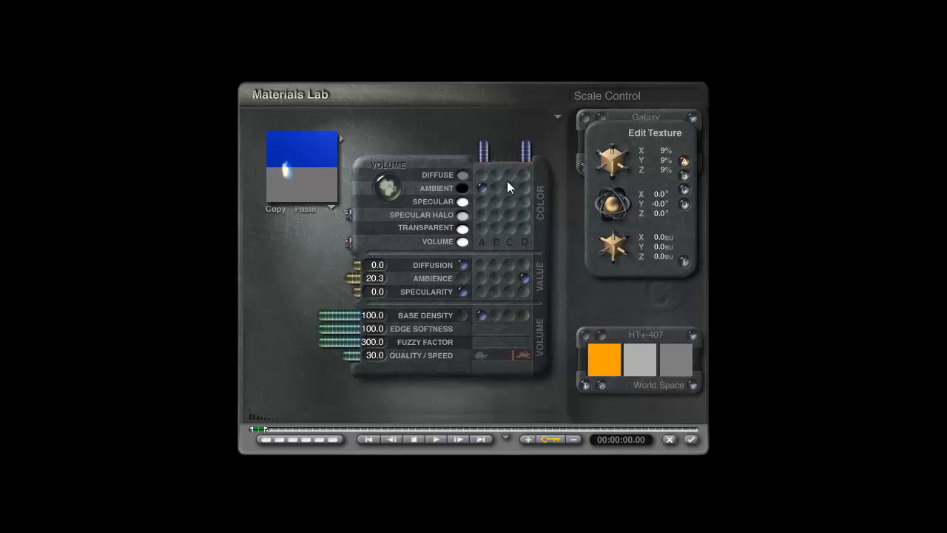
pyautogui.moveTo(613, 161); pyautogui.dragTo(643, 161)
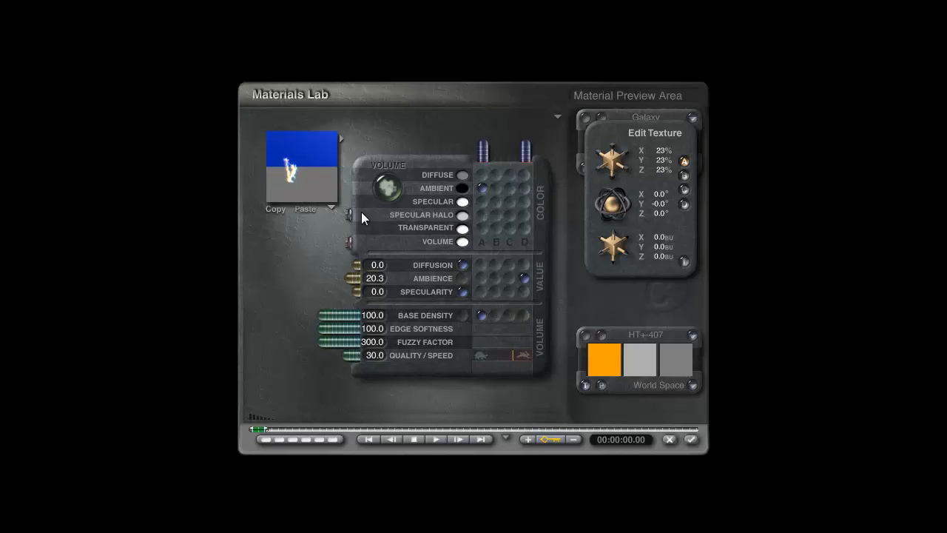
# Step: Accept the material with the Galaxy texture at 23% scale and render the nebula sphere, returning to the wireframe view
pyautogui.click(691, 440)
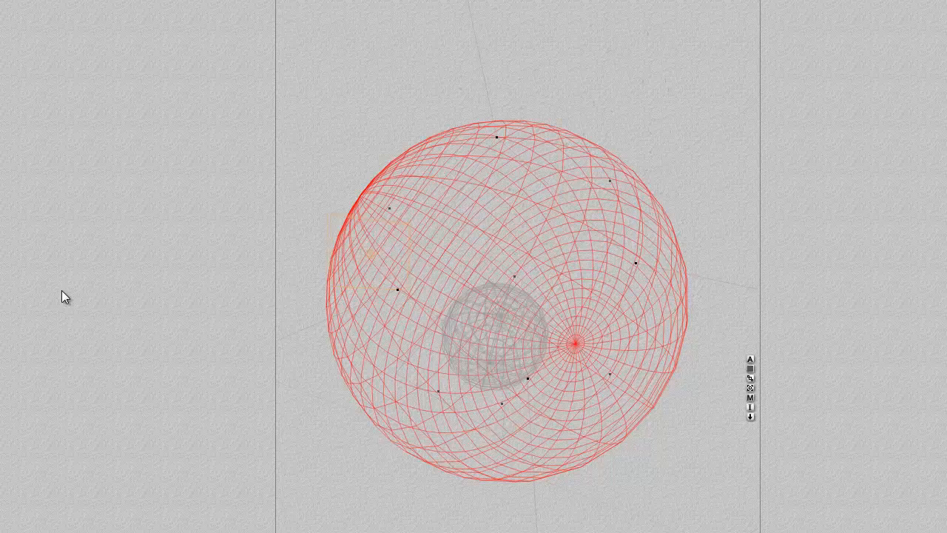
pyautogui.hotkey('ctrl', 'r')
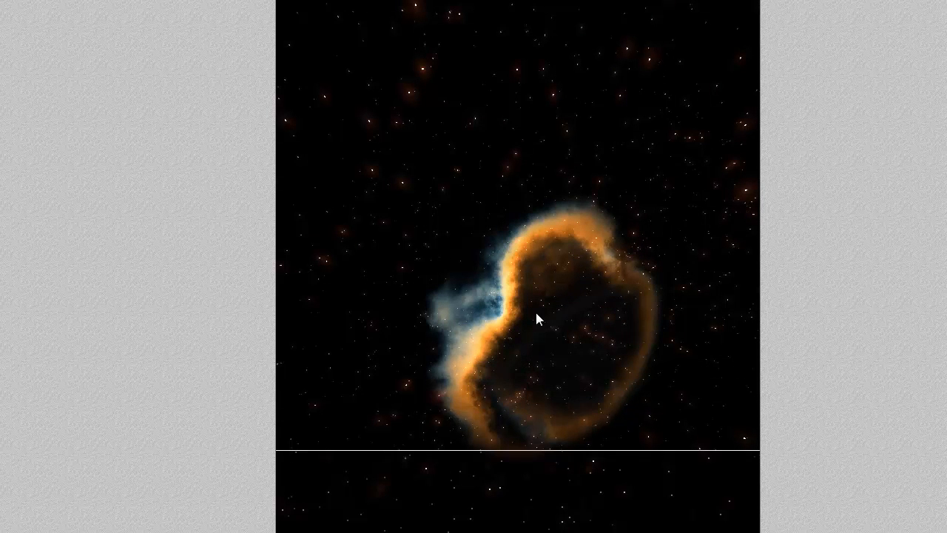
pyautogui.click(580, 315)
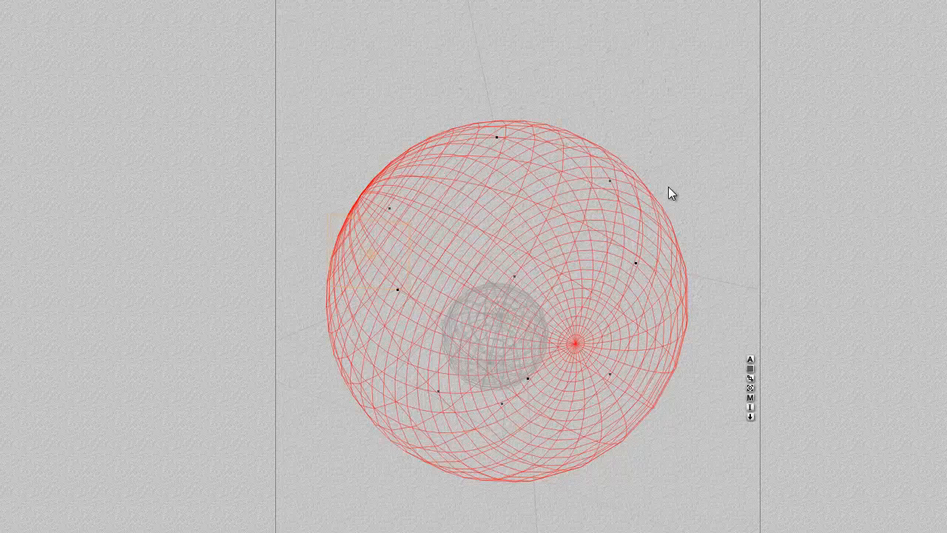
# Step: Examine the noise, filter and phase settings of the Galaxy texture's three components in the Deep Texture Editor, leaving without changes
pyautogui.click(751, 406)
pyautogui.click(601, 129)
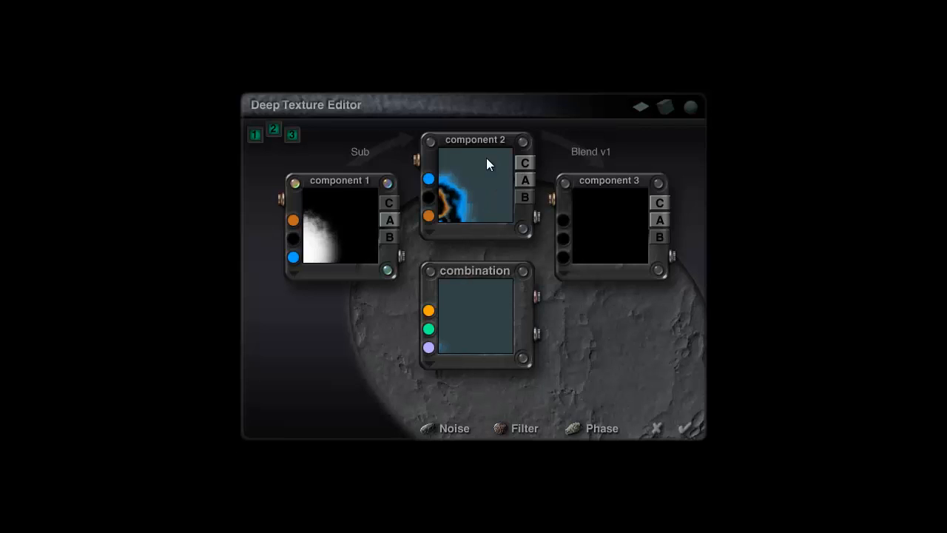
pyautogui.click(387, 183)
pyautogui.click(296, 183)
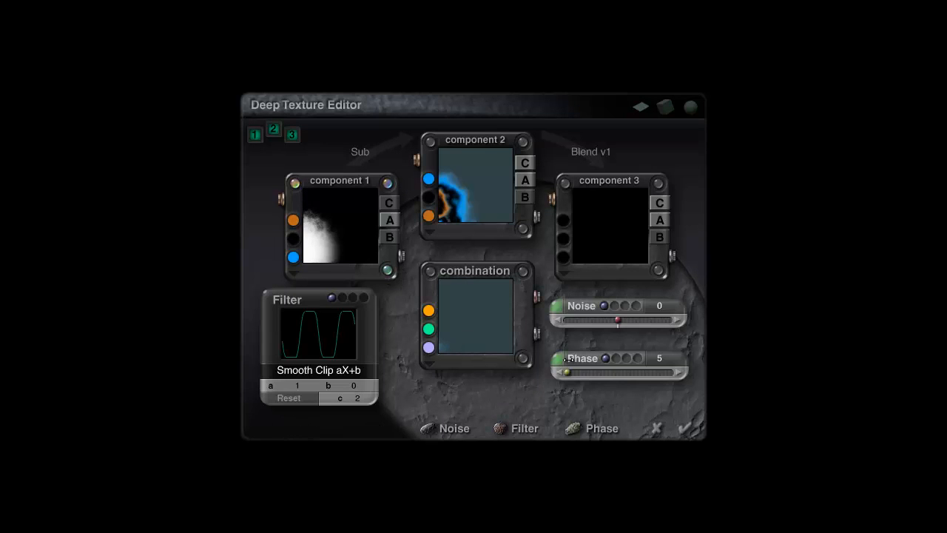
pyautogui.click(556, 306)
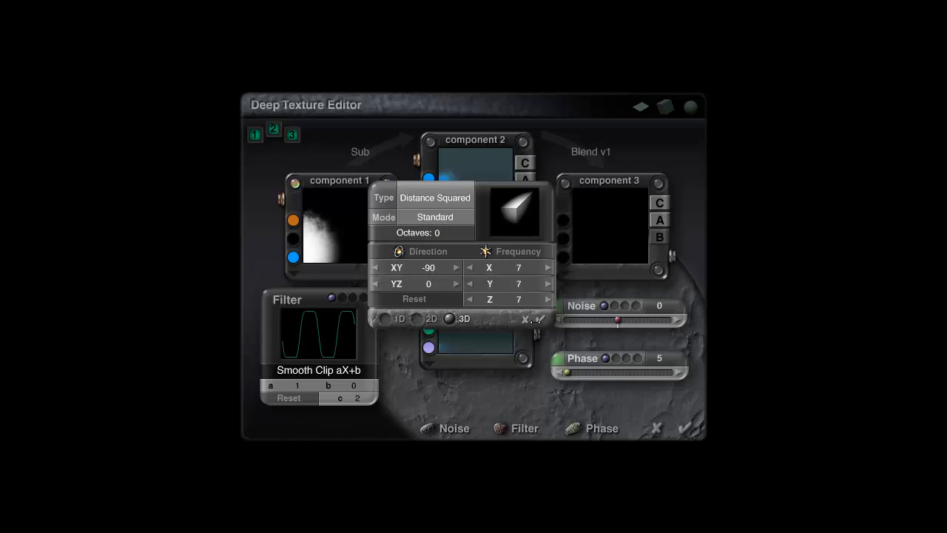
pyautogui.click(541, 319)
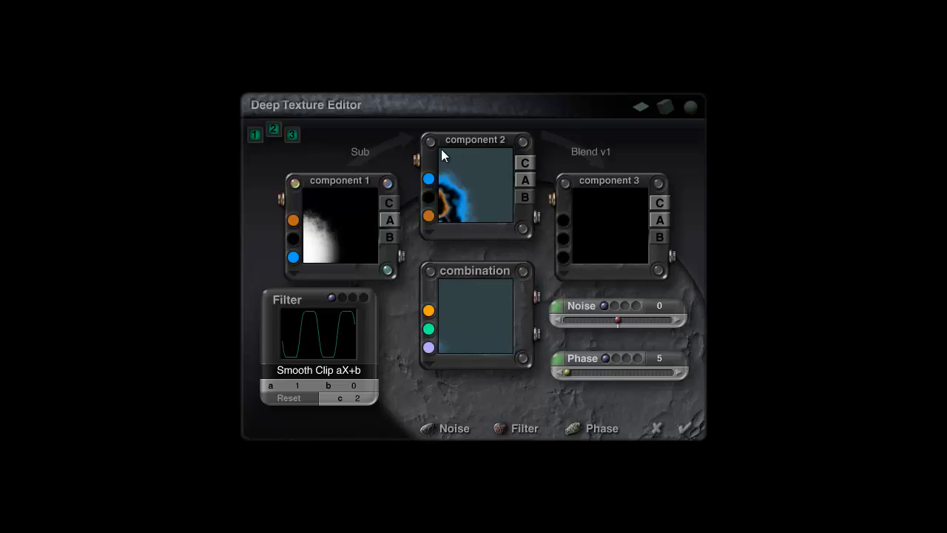
pyautogui.click(556, 307)
pyautogui.click(540, 318)
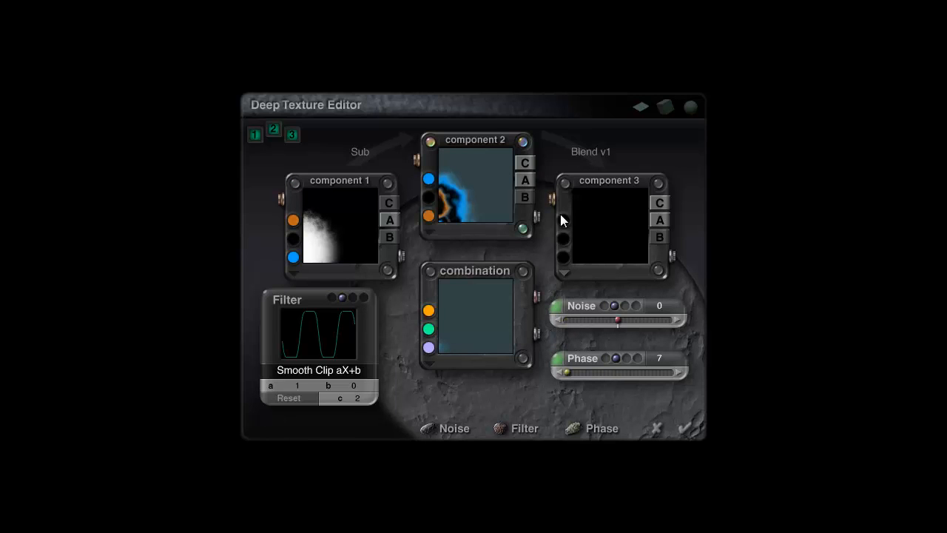
pyautogui.click(559, 309)
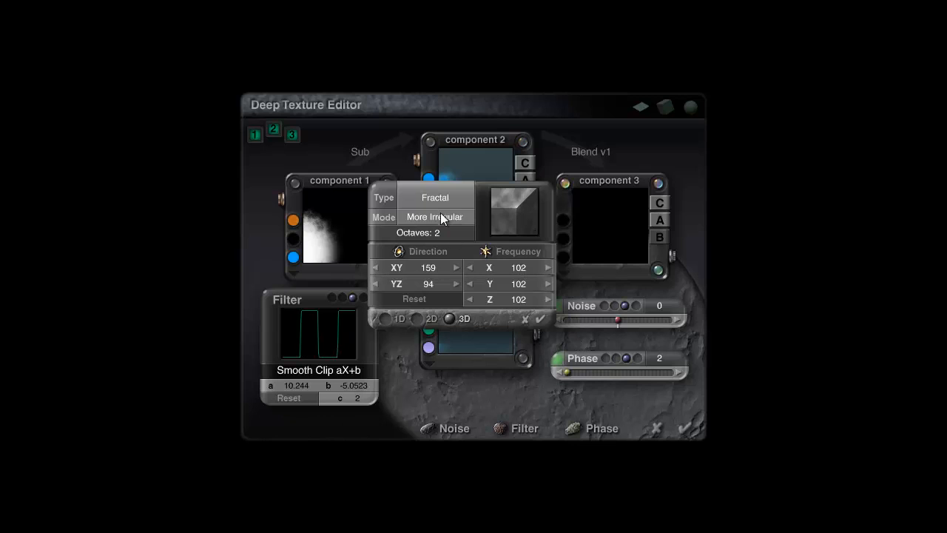
pyautogui.click(540, 319)
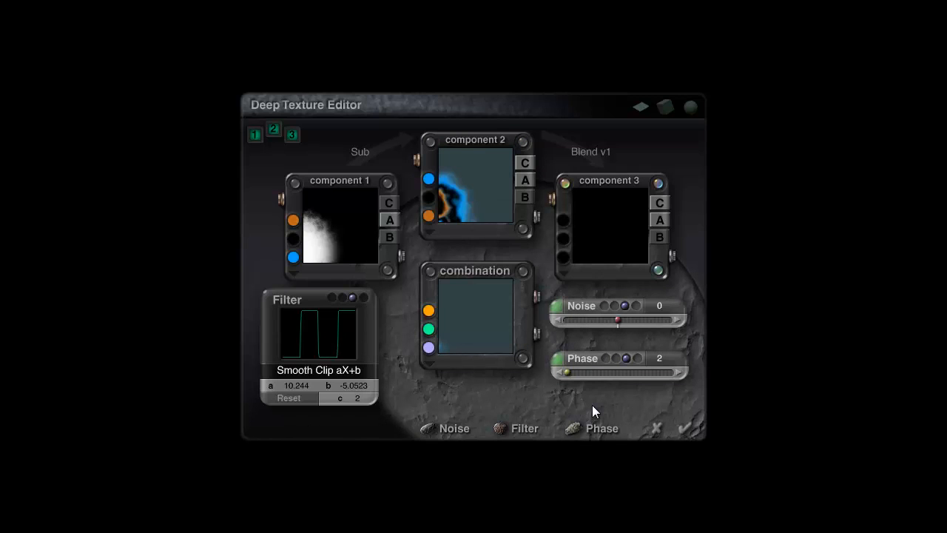
pyautogui.click(658, 429)
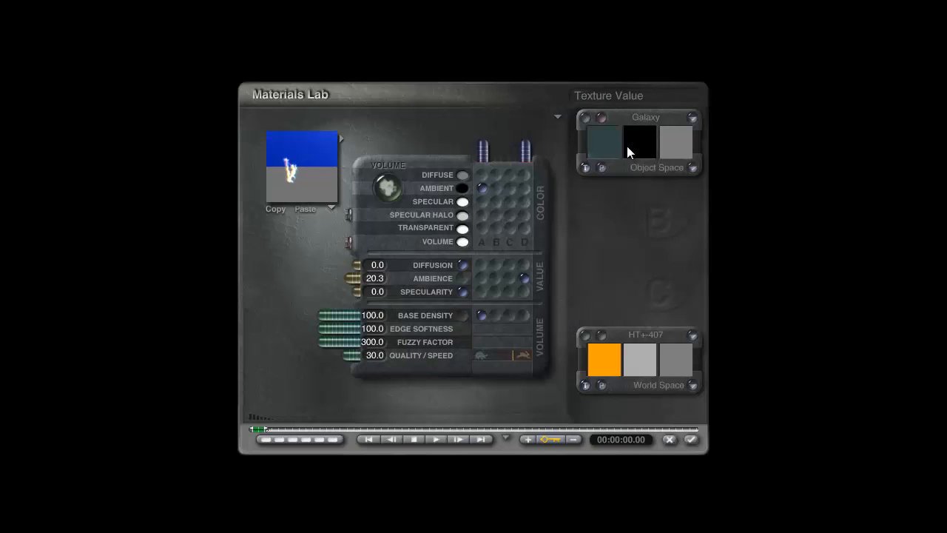
# Step: Replace the Galaxy texture in the volume material with the "basic distant origin" texture from the Basic category
pyautogui.click(635, 118)
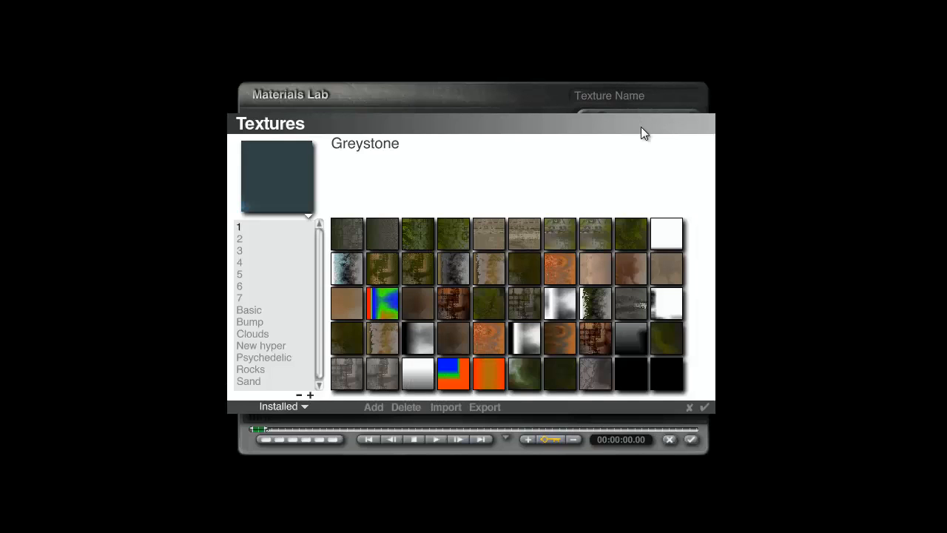
pyautogui.click(252, 311)
pyautogui.click(453, 244)
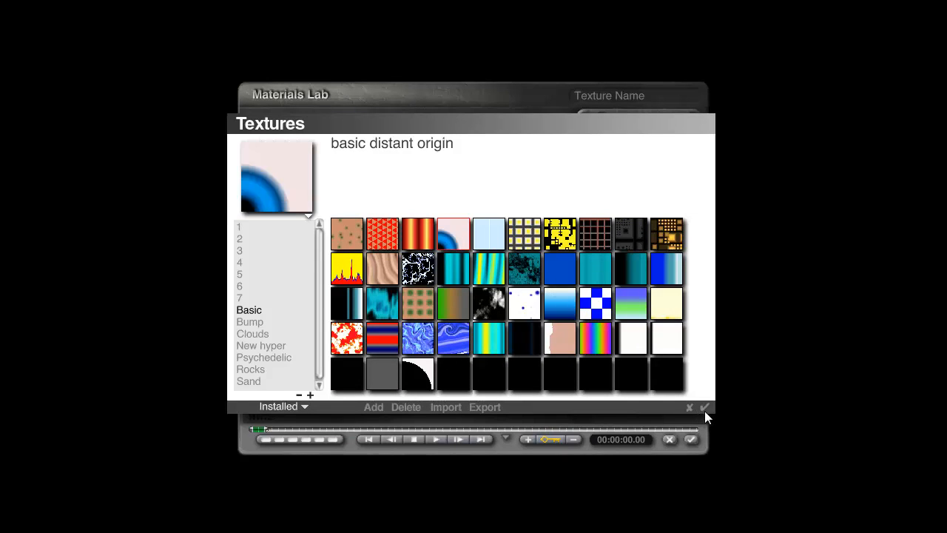
pyautogui.click(704, 409)
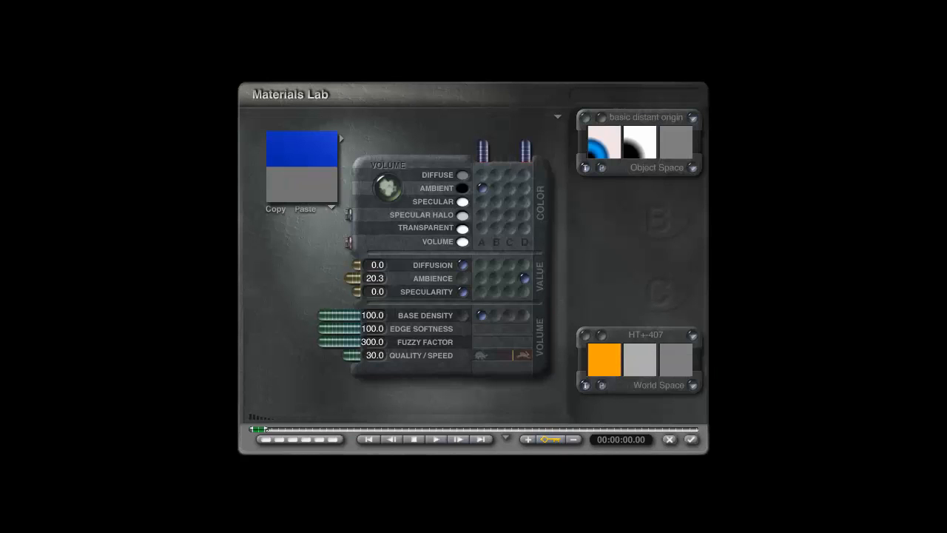
# Step: In the Deep Texture Editor, keep the basic distant origin texture at one component and set component 1's filter to None
pyautogui.click(601, 118)
pyautogui.click(255, 134)
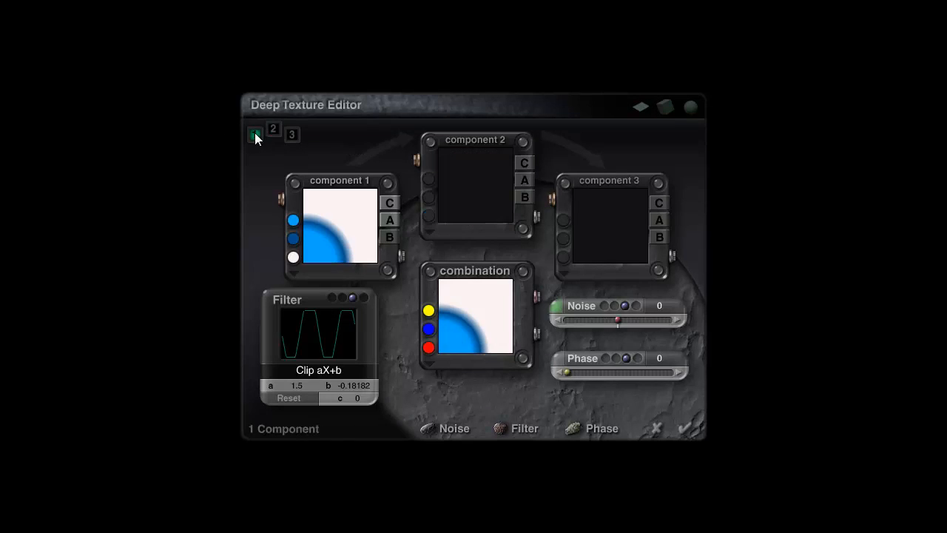
pyautogui.click(387, 183)
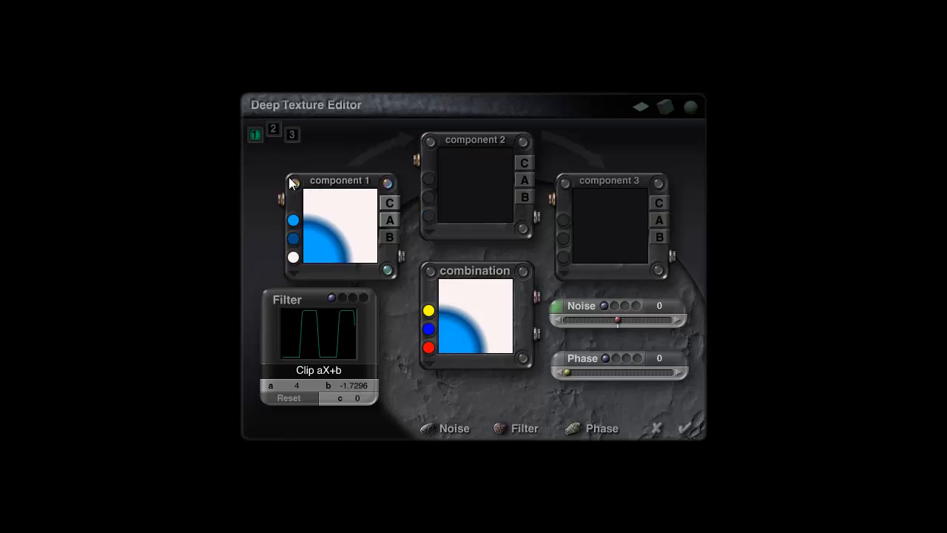
pyautogui.click(319, 371)
pyautogui.click(347, 383)
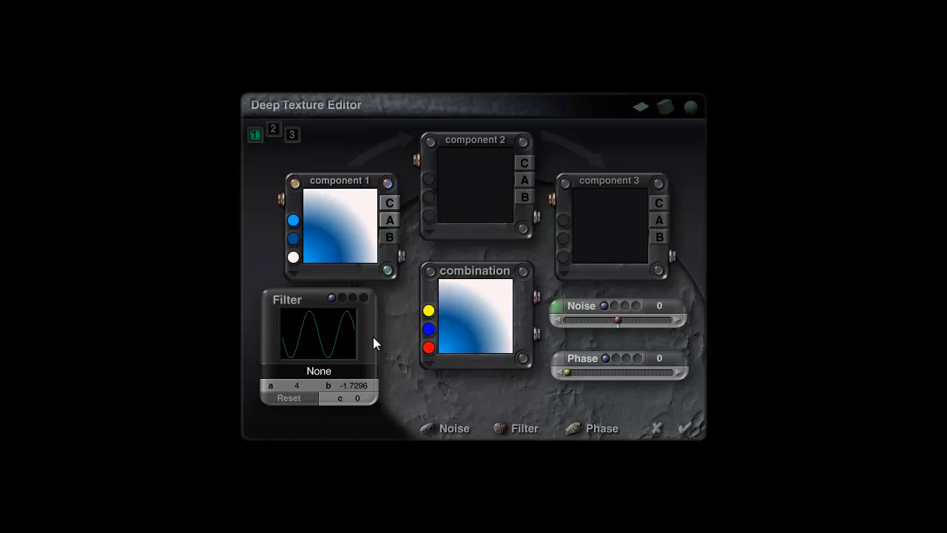
# Step: Set component 1's Distance Origin noise to 1D with an XY direction of 90 and accept the texture
pyautogui.click(556, 306)
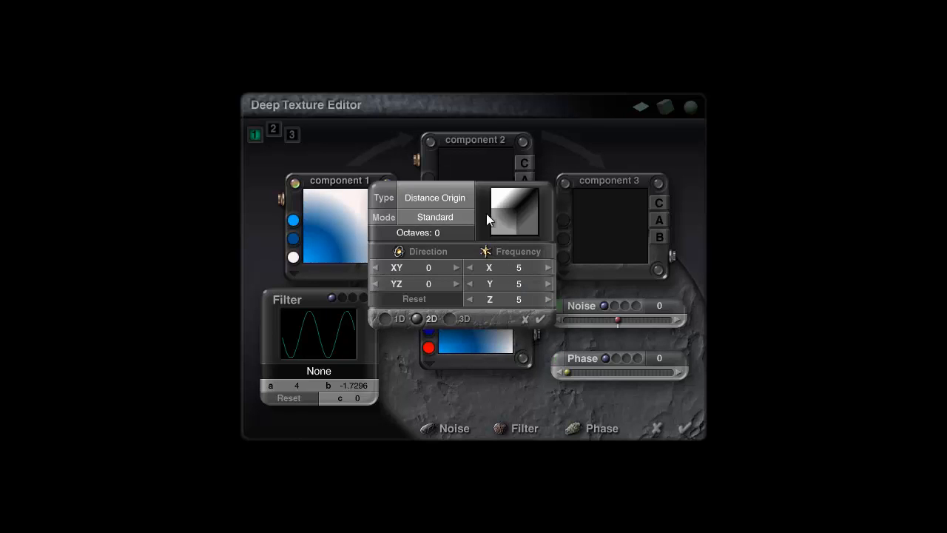
pyautogui.click(538, 319)
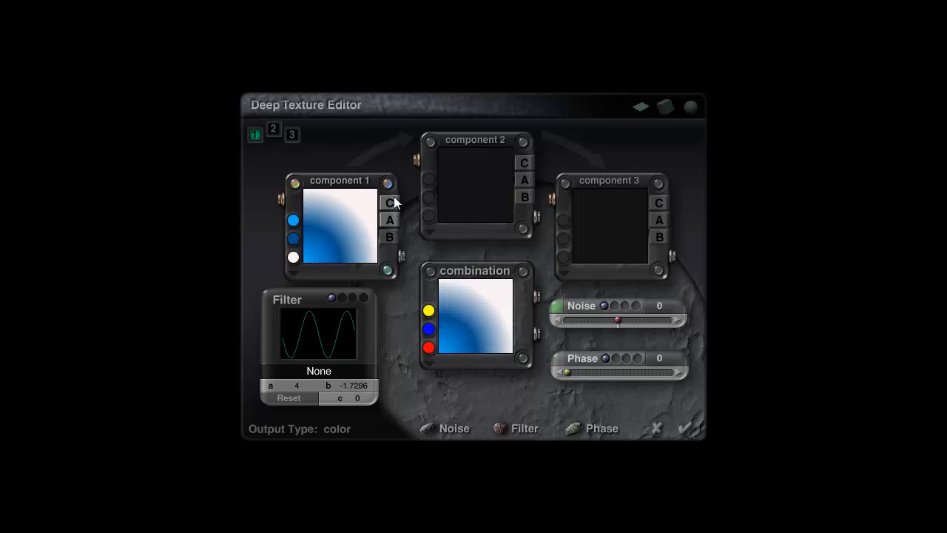
pyautogui.click(552, 305)
pyautogui.click(384, 319)
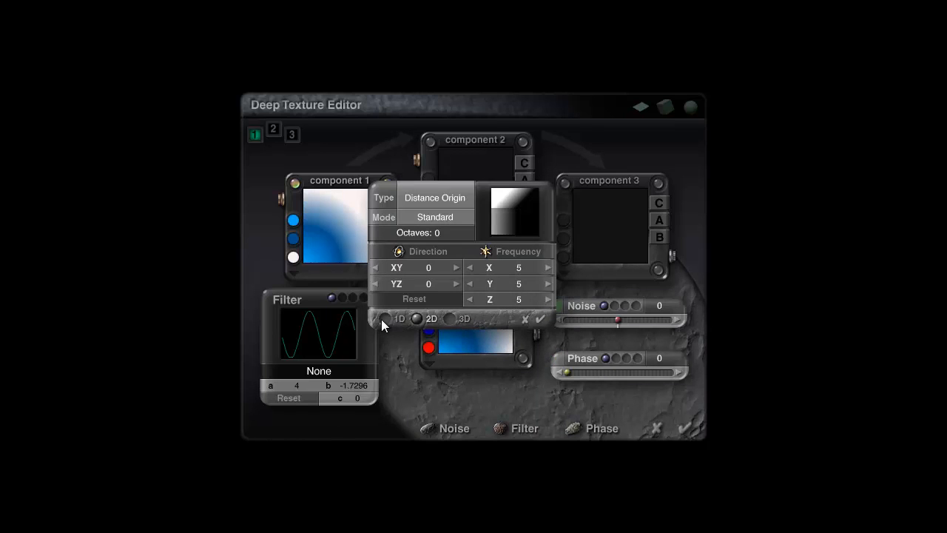
pyautogui.scroll(6, 432, 267)
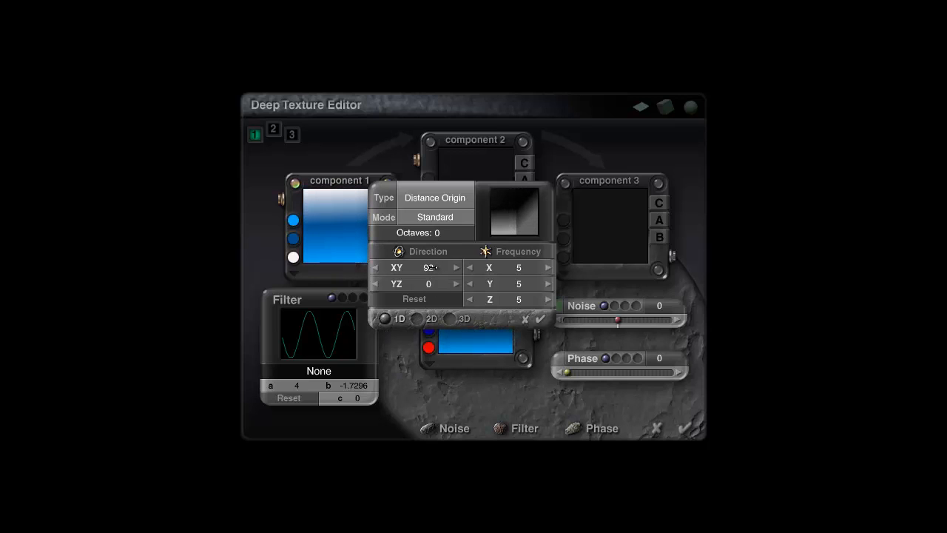
pyautogui.scroll(3, 432, 267)
pyautogui.click(538, 319)
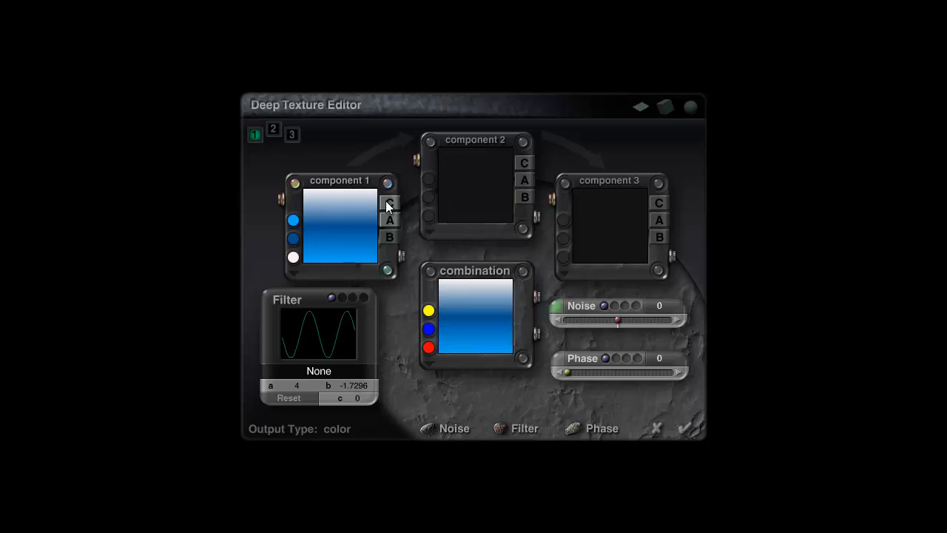
pyautogui.click(691, 429)
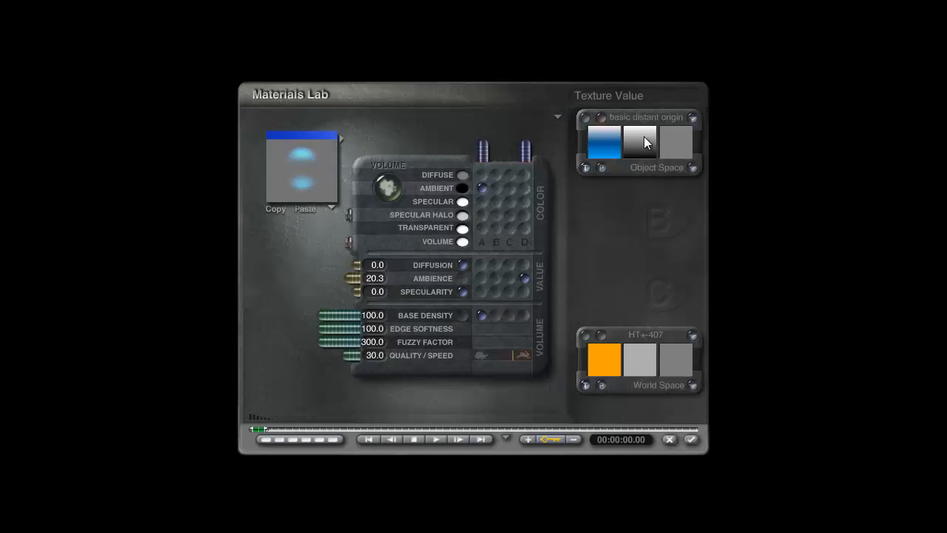
# Step: Set component 1's noise frequency to 16 on X, Y and Z, accept the texture and refresh the material preview
pyautogui.click(602, 117)
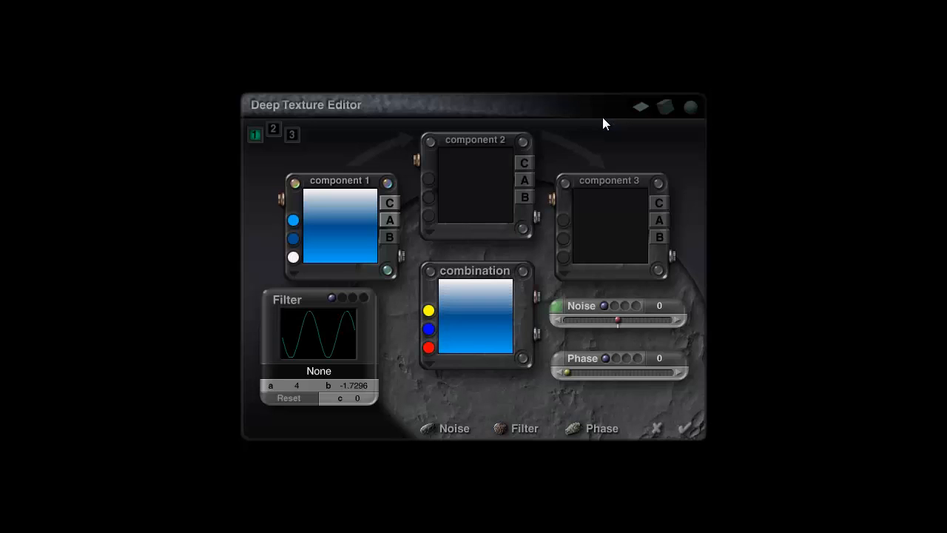
pyautogui.click(563, 307)
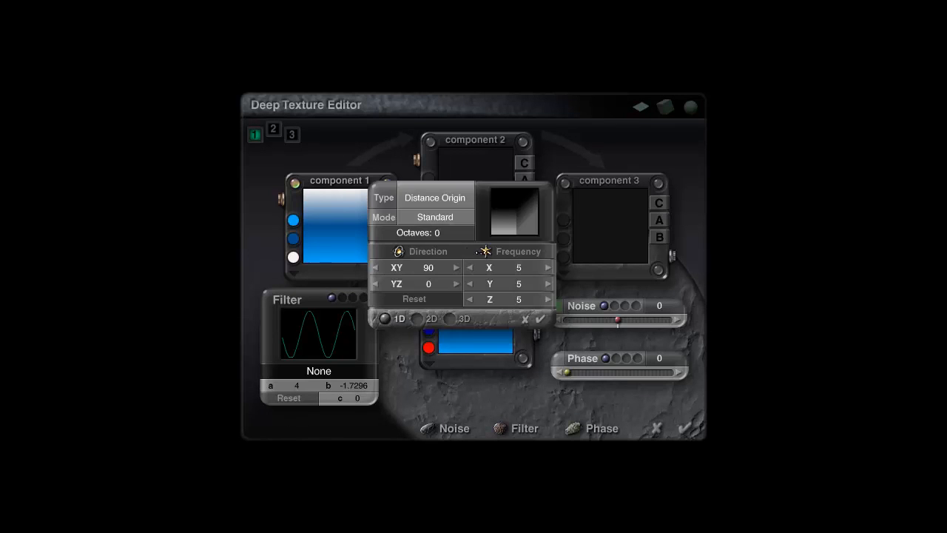
pyautogui.moveTo(485, 251)
pyautogui.mouseDown()
pyautogui.moveTo(495, 252)
pyautogui.moveTo(474, 252)
pyautogui.moveTo(484, 252)
pyautogui.mouseUp()
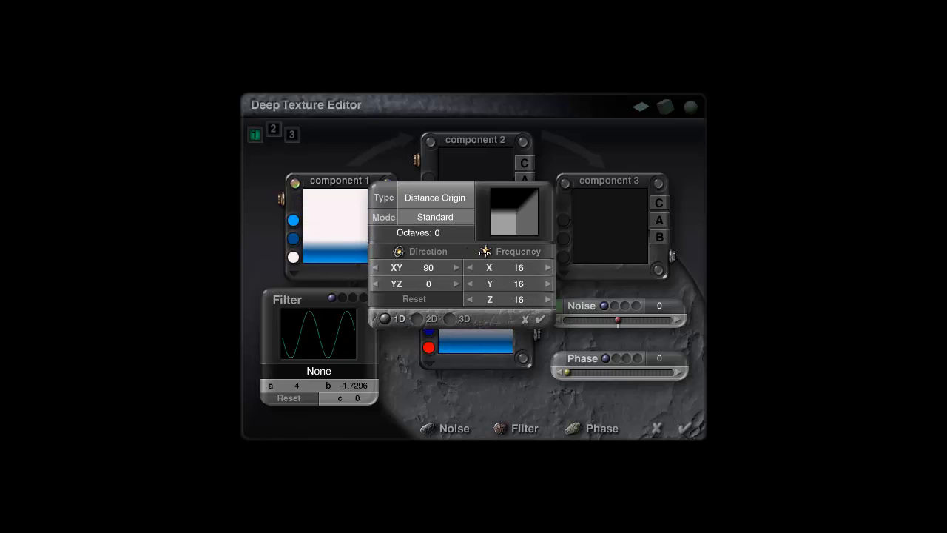
pyautogui.click(540, 318)
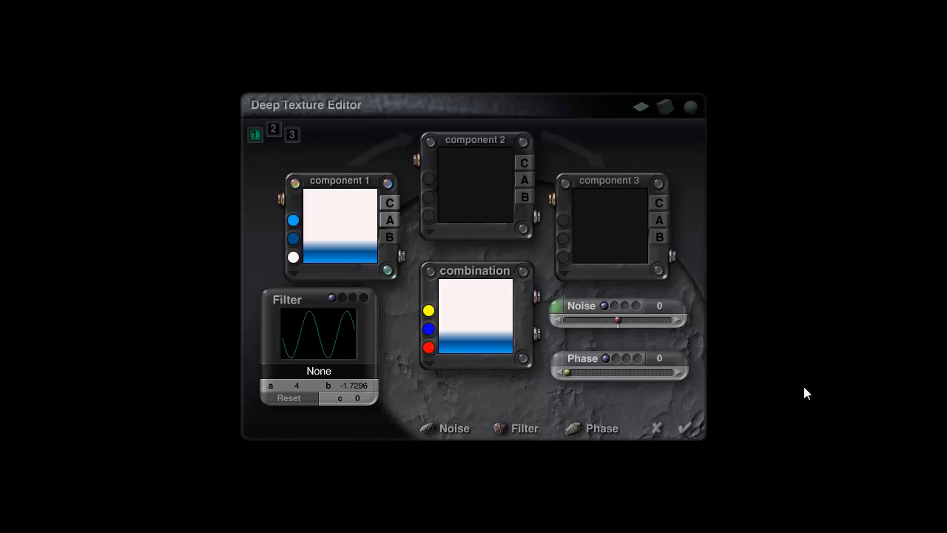
pyautogui.click(694, 429)
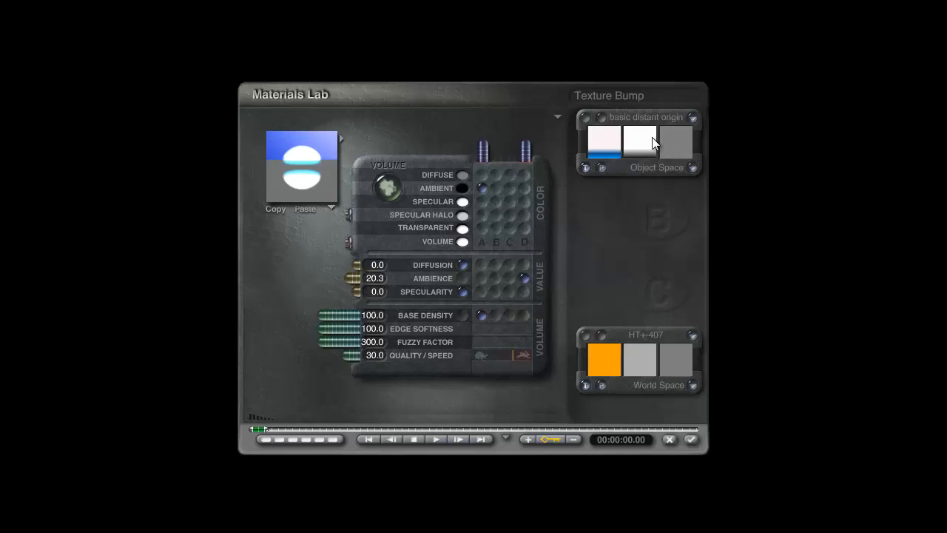
pyautogui.click(303, 156)
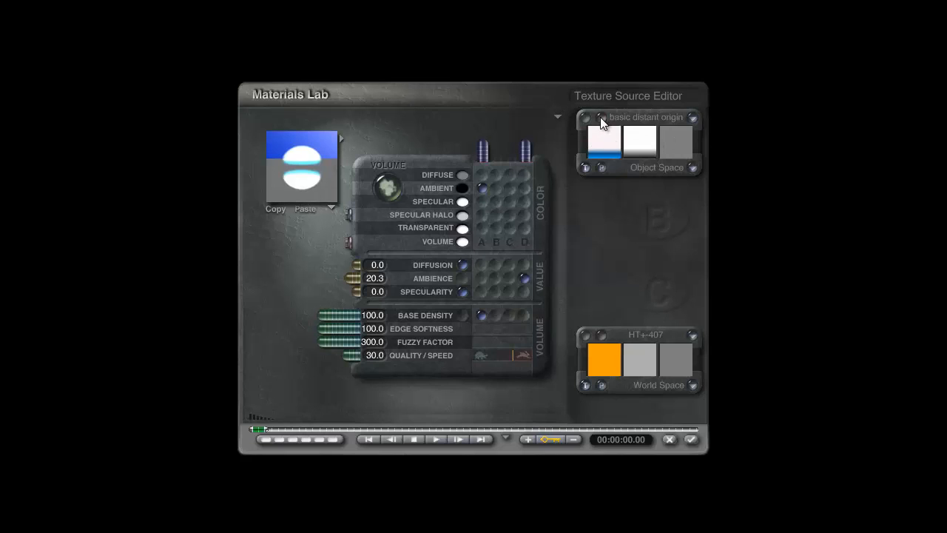
# Step: Turn off component 1's colour output, apply a reset Sin(aX)+b filter with a at about 4.54, and accept the texture
pyautogui.click(602, 132)
pyautogui.click(390, 220)
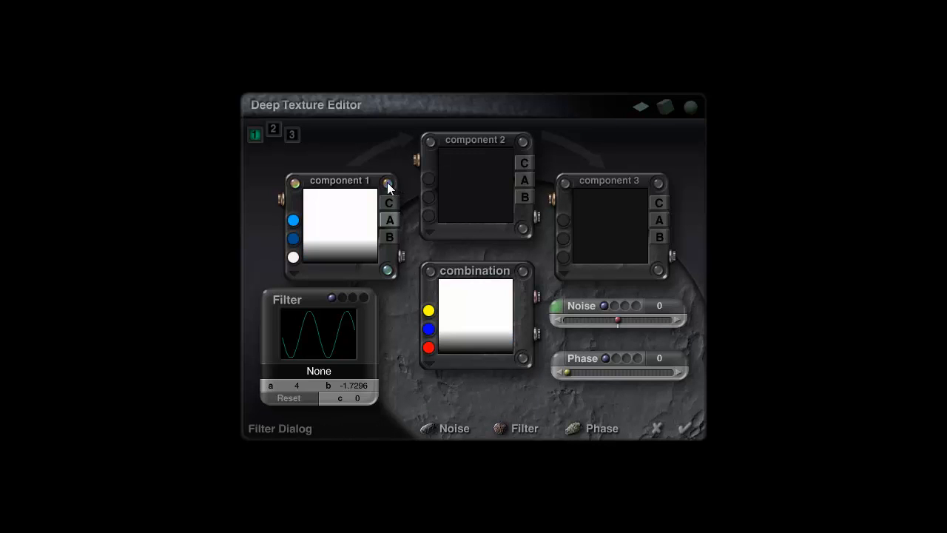
pyautogui.click(326, 371)
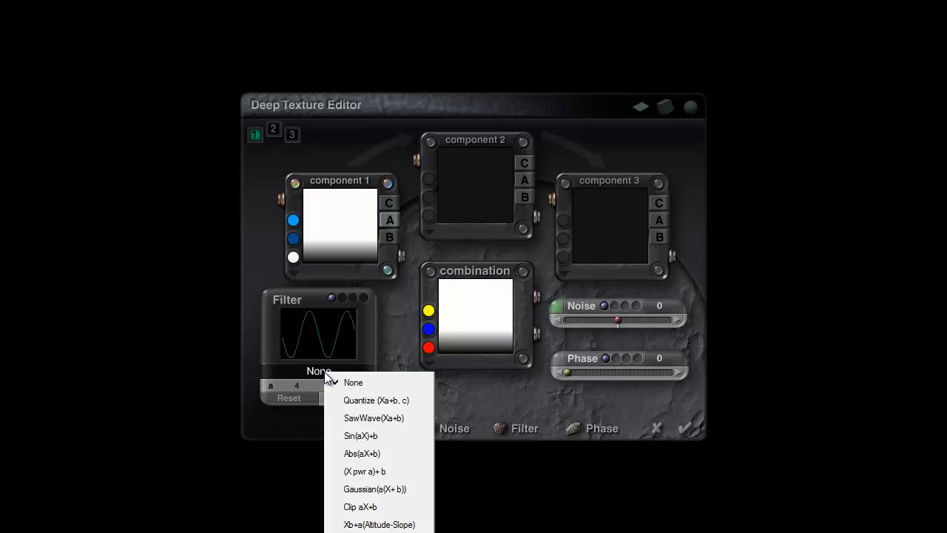
pyautogui.click(363, 435)
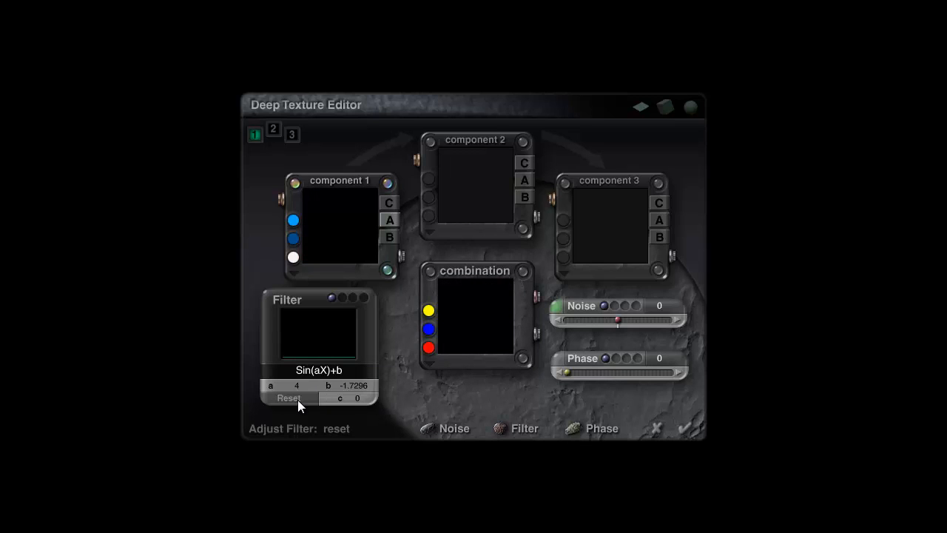
pyautogui.moveTo(296, 386); pyautogui.dragTo(294, 387)
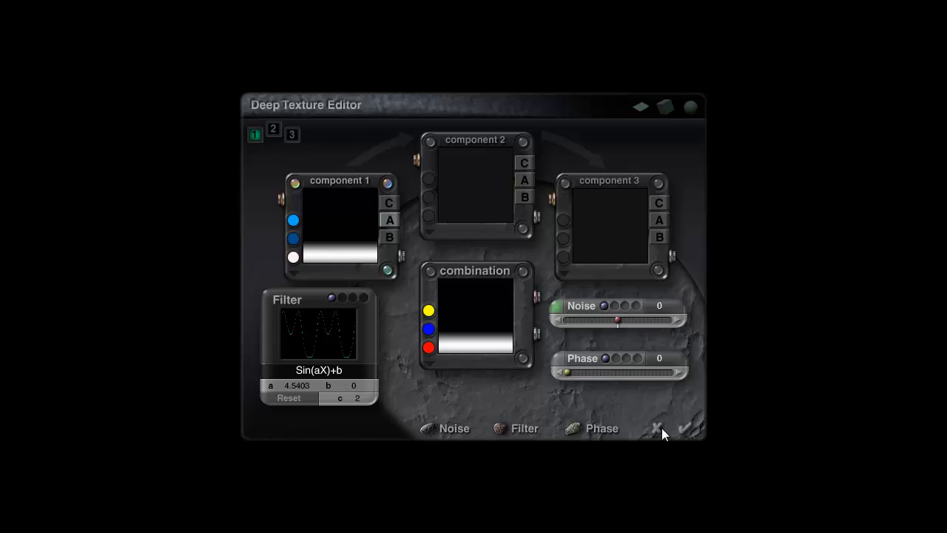
pyautogui.click(687, 429)
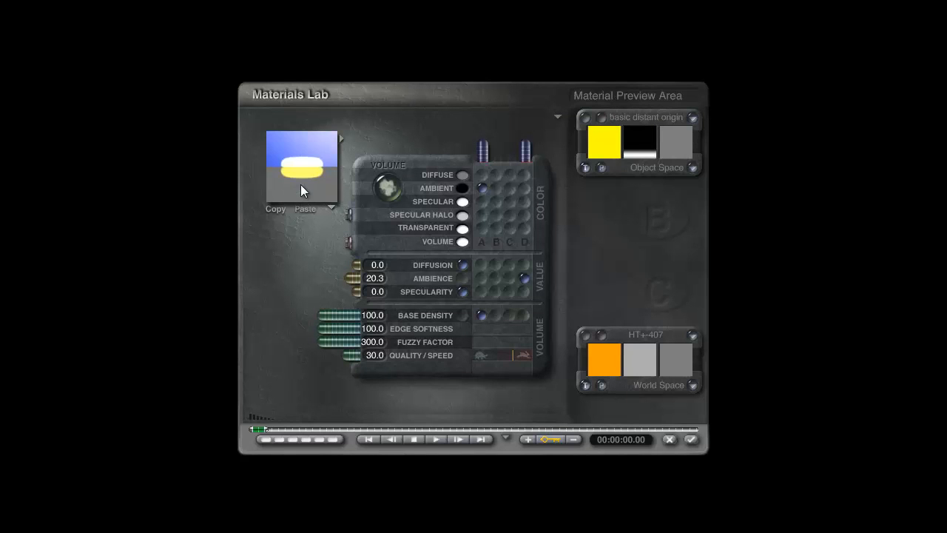
# Step: Set a in component 1's Sin(aX)+b filter to about 11.38 and accept the texture
pyautogui.click(605, 118)
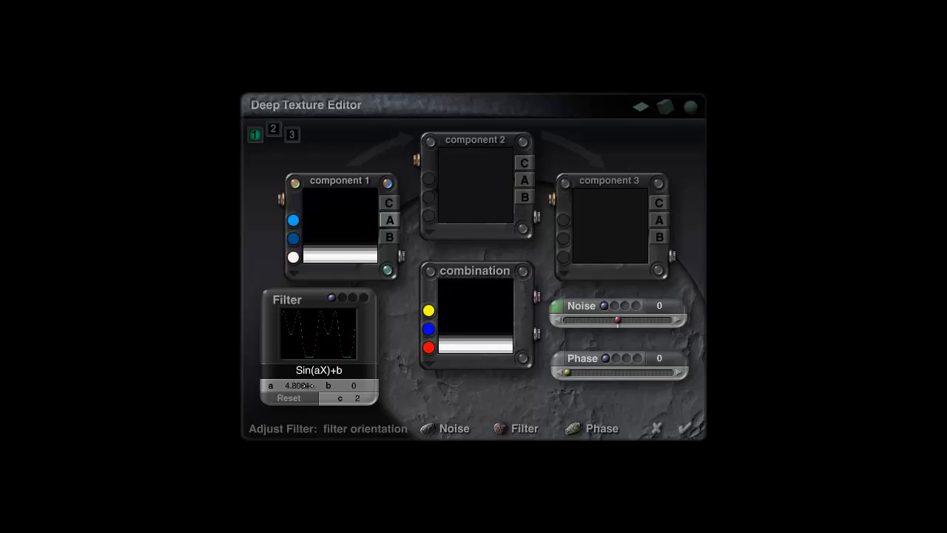
pyautogui.moveTo(308, 385); pyautogui.dragTo(308, 385)
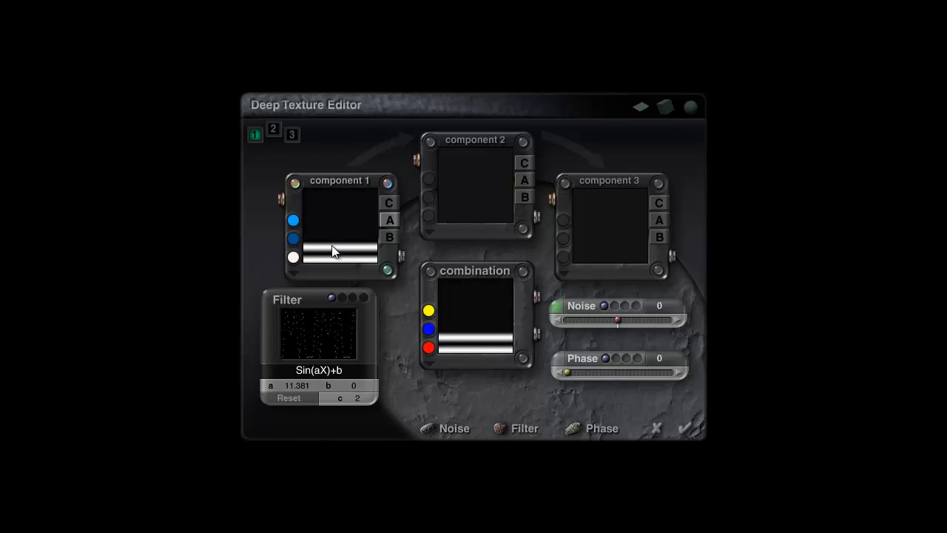
pyautogui.click(685, 429)
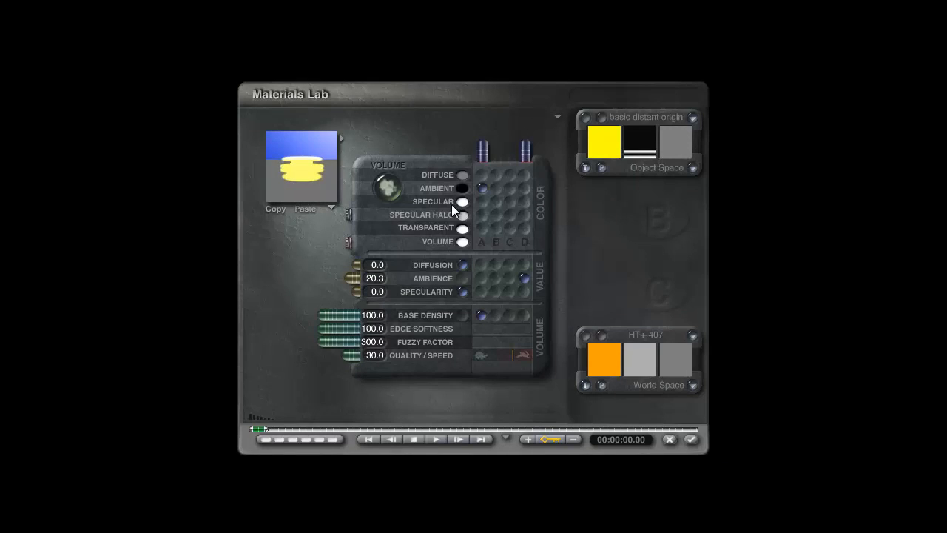
# Step: Reset component 1's Sin(aX)+b filter, set its a value to about -7.87 and accept the texture
pyautogui.click(600, 118)
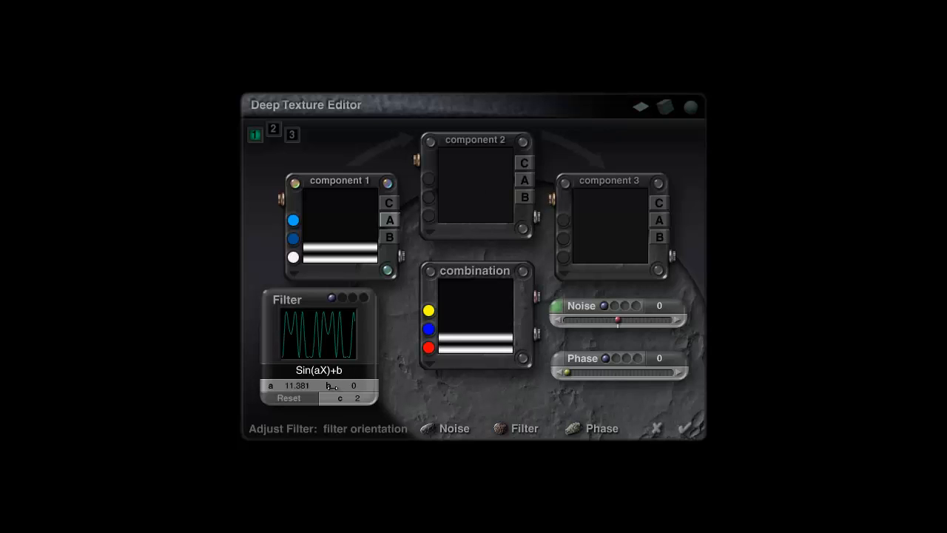
pyautogui.click(296, 398)
pyautogui.moveTo(302, 389); pyautogui.dragTo(291, 384)
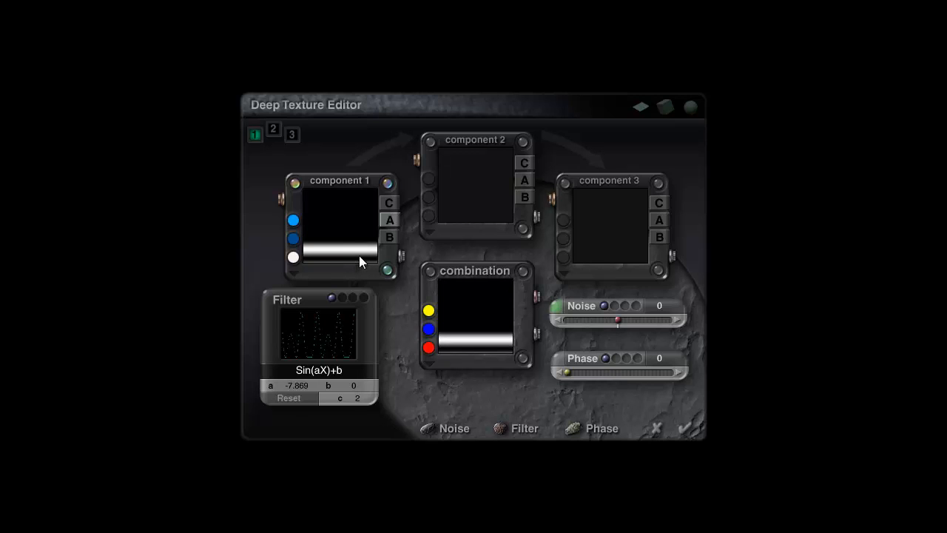
pyautogui.click(683, 429)
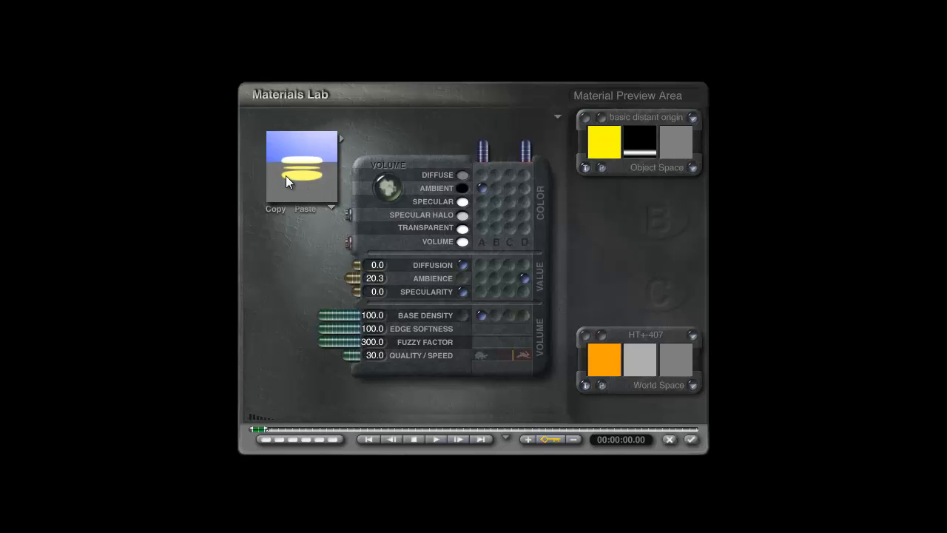
# Step: Turn on component 1's colour output, change its third colour to black, and accept the texture and material
pyautogui.click(601, 117)
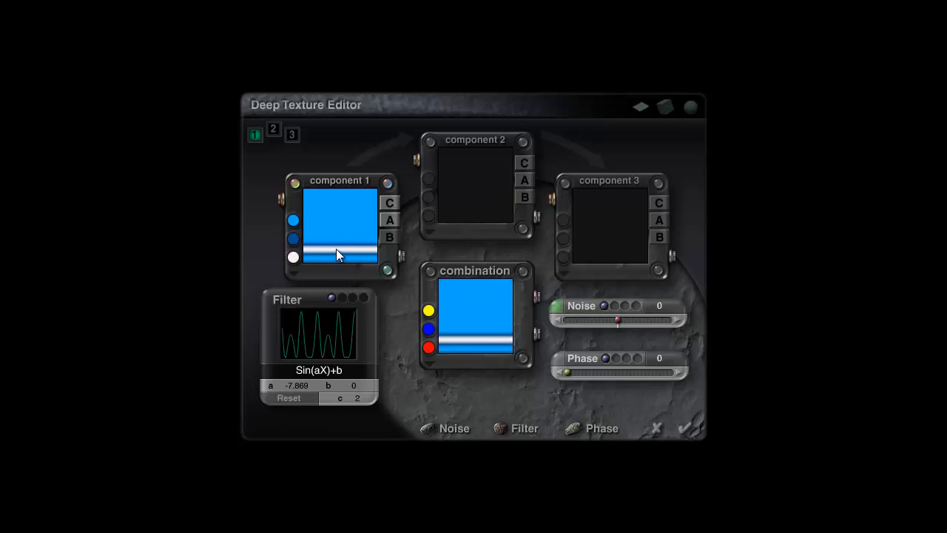
pyautogui.click(686, 430)
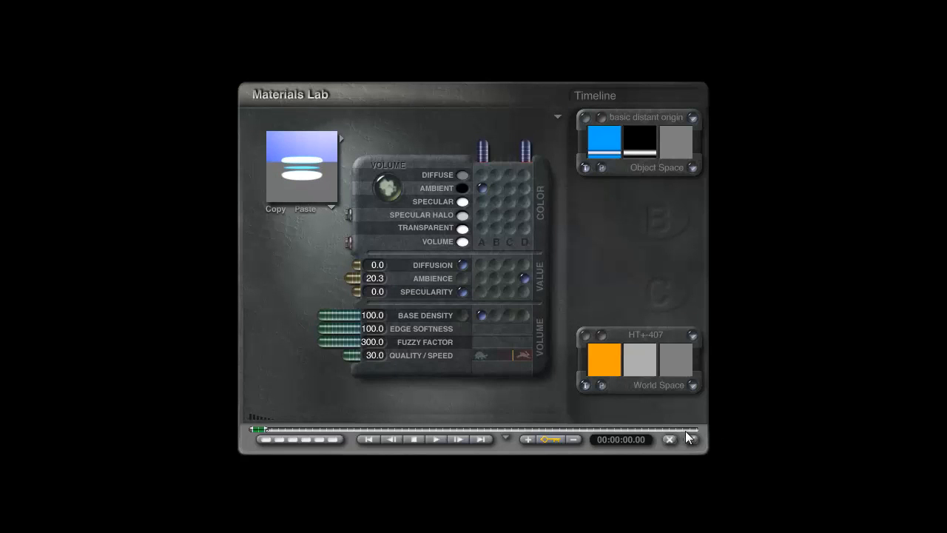
pyautogui.click(602, 118)
pyautogui.moveTo(294, 257); pyautogui.dragTo(311, 333)
pyautogui.click(660, 429)
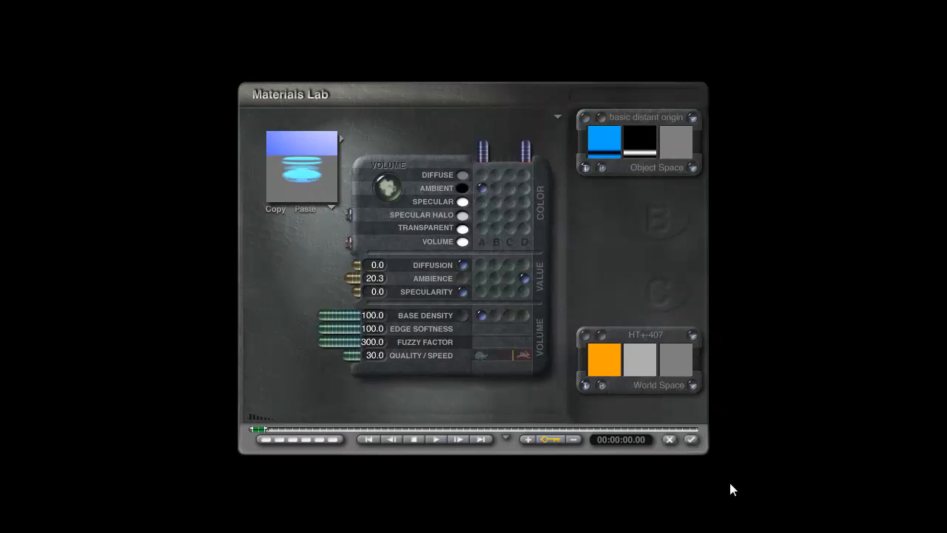
pyautogui.click(689, 441)
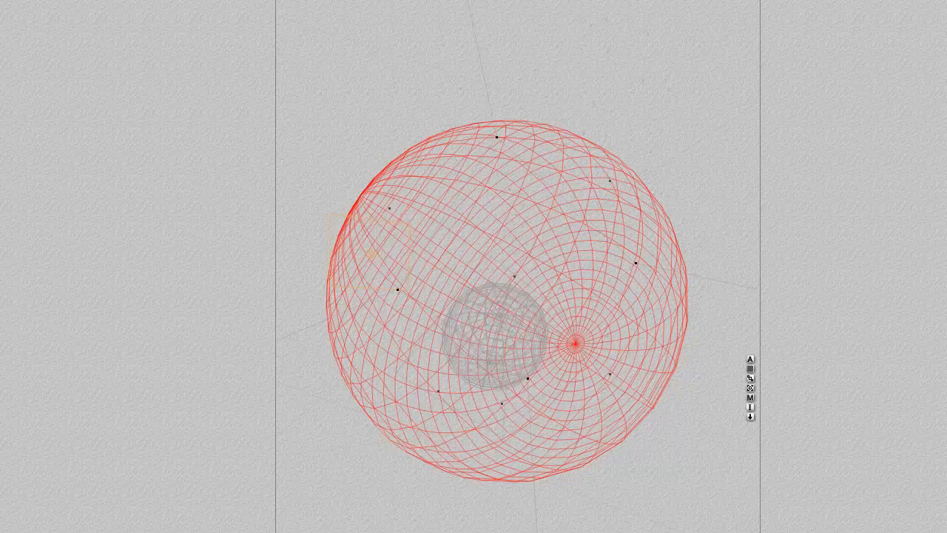
# Step: Rotate the large volumetric sphere, and render it with the material's Quality/Speed set to 50
pyautogui.moveTo(575, 344); pyautogui.dragTo(629, 357)
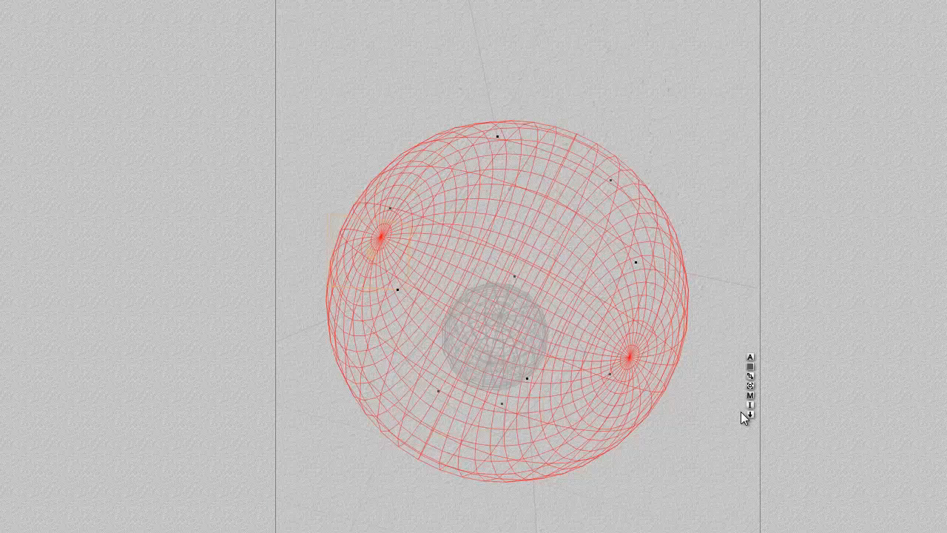
pyautogui.click(750, 396)
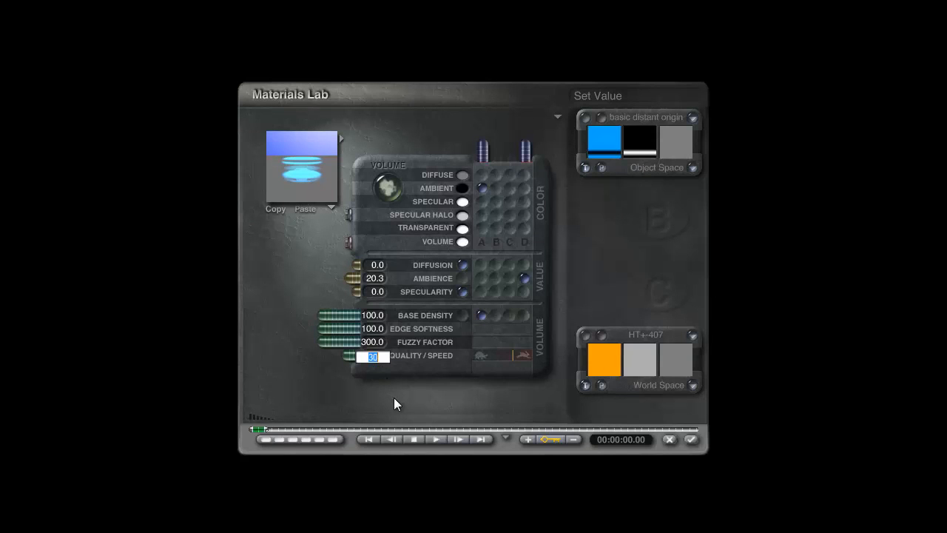
pyautogui.write('50')
pyautogui.press('Return')
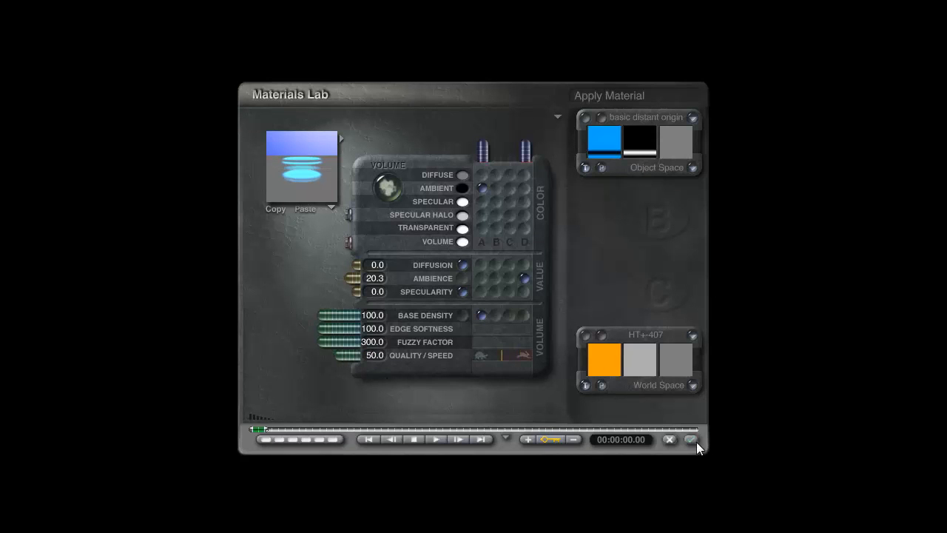
pyautogui.click(691, 439)
pyautogui.hotkey('ctrl', 'r')
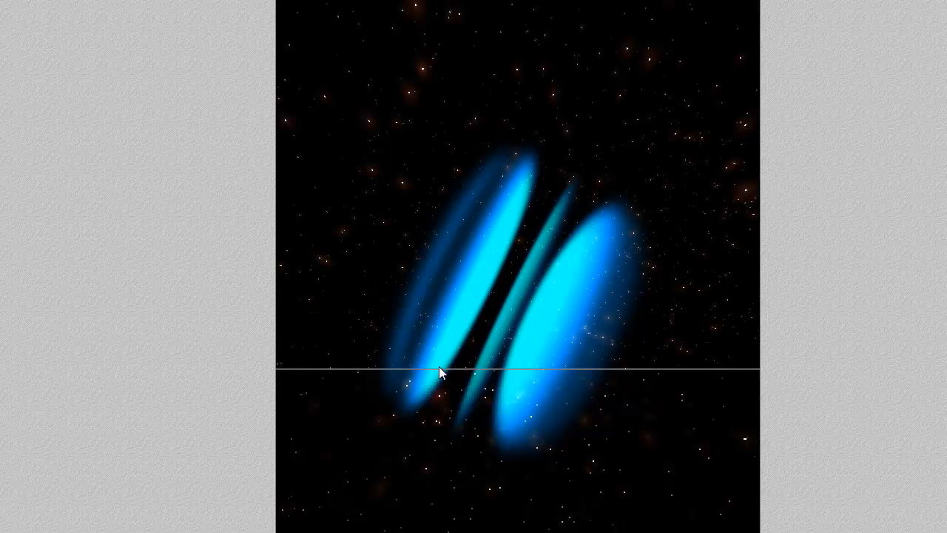
pyautogui.click(647, 252)
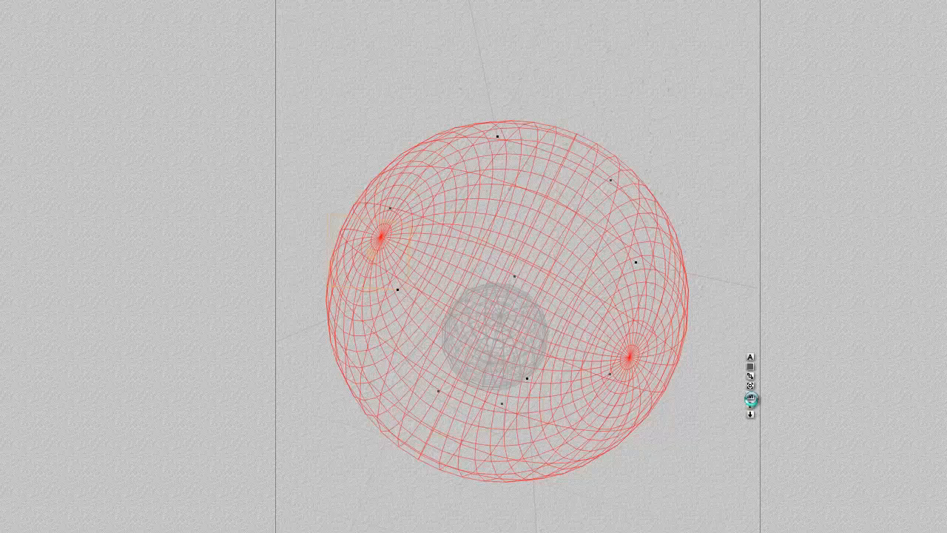
# Step: In the Deep Texture Editor, set the colour mode of component 1 to Perturbed
pyautogui.click(750, 396)
pyautogui.click(614, 131)
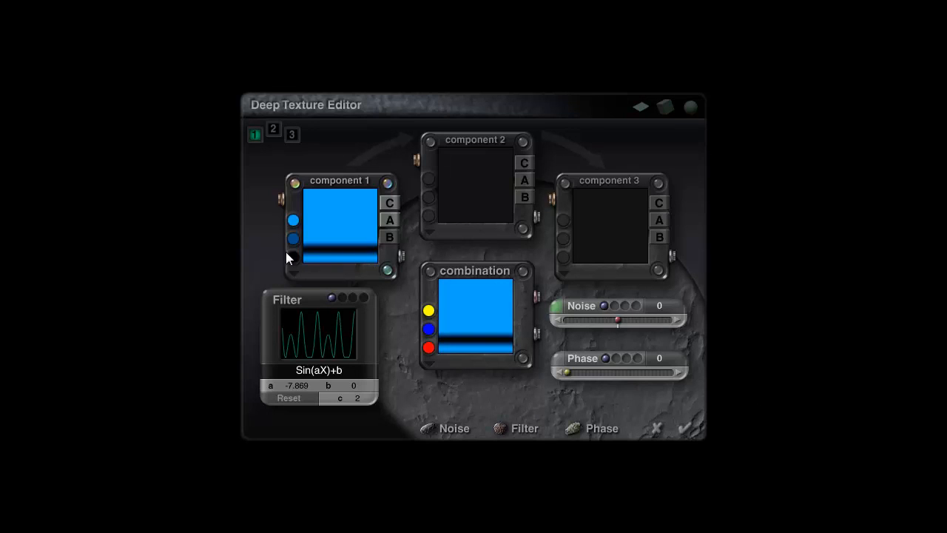
pyautogui.click(295, 270)
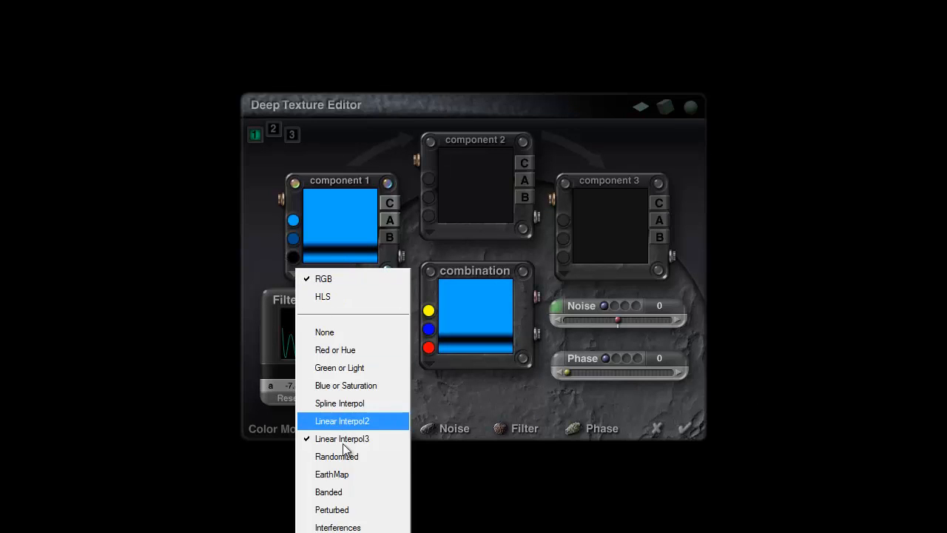
pyautogui.click(343, 506)
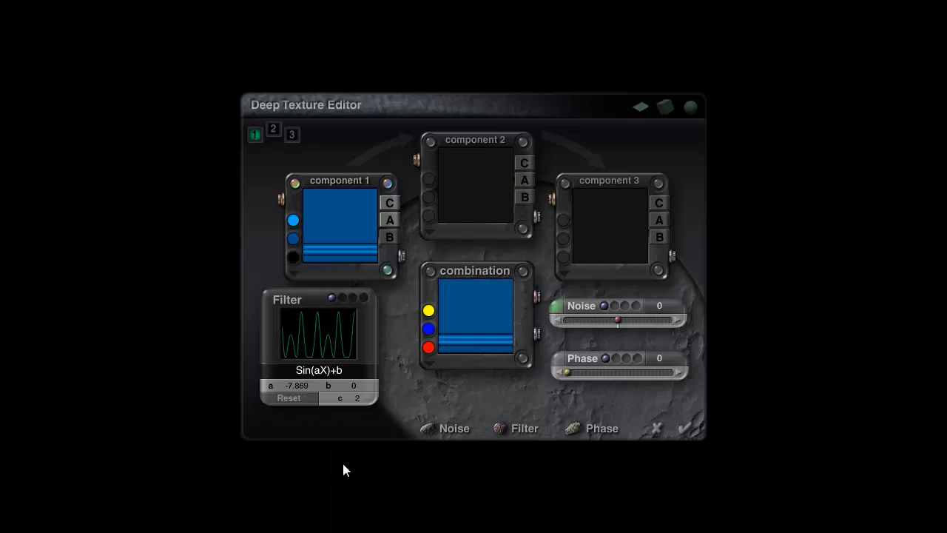
# Step: Change component 1's second colour to orange, accept the texture and material, and render the scene
pyautogui.click(293, 238)
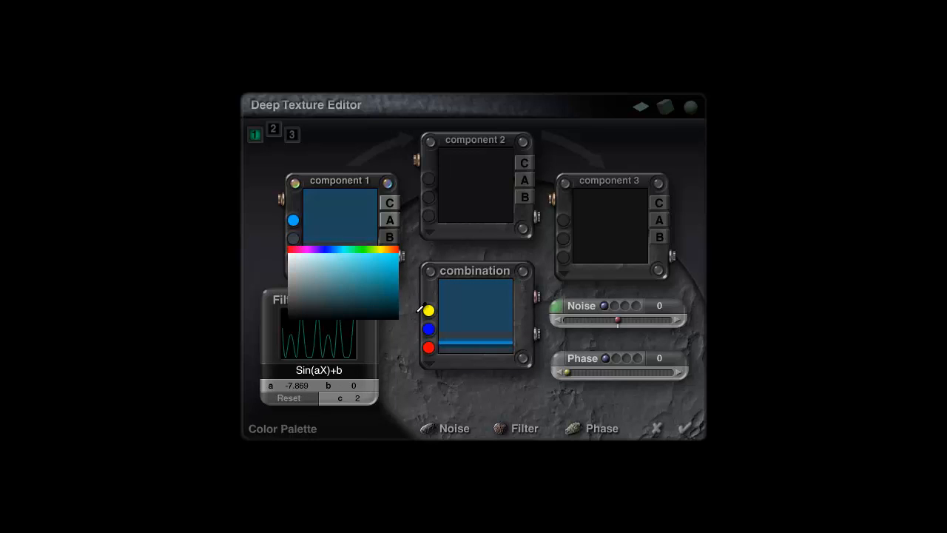
pyautogui.click(348, 295)
pyautogui.click(396, 247)
pyautogui.click(337, 263)
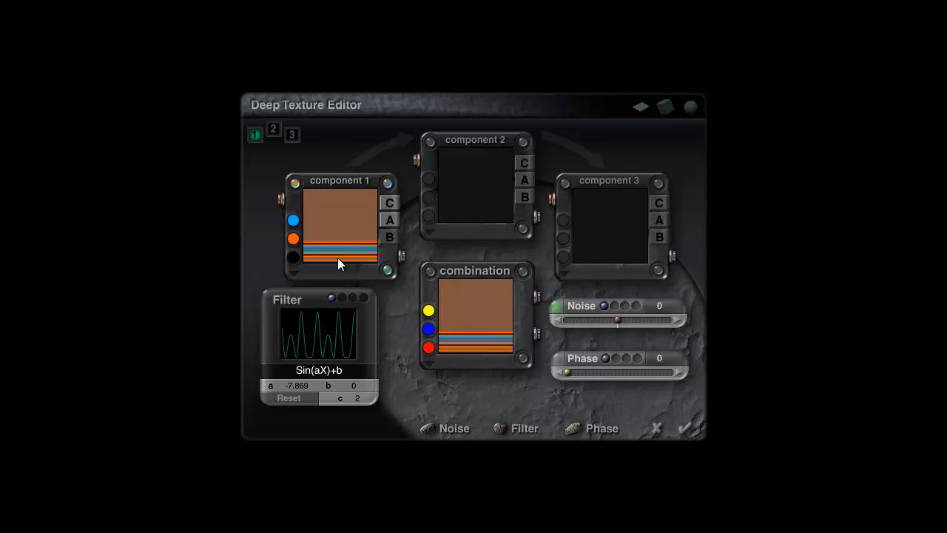
pyautogui.click(693, 433)
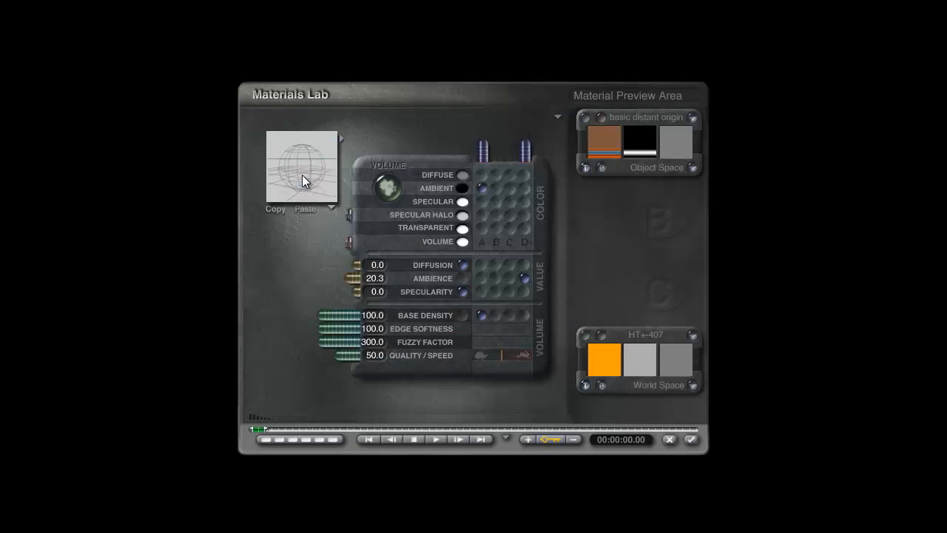
pyautogui.click(691, 442)
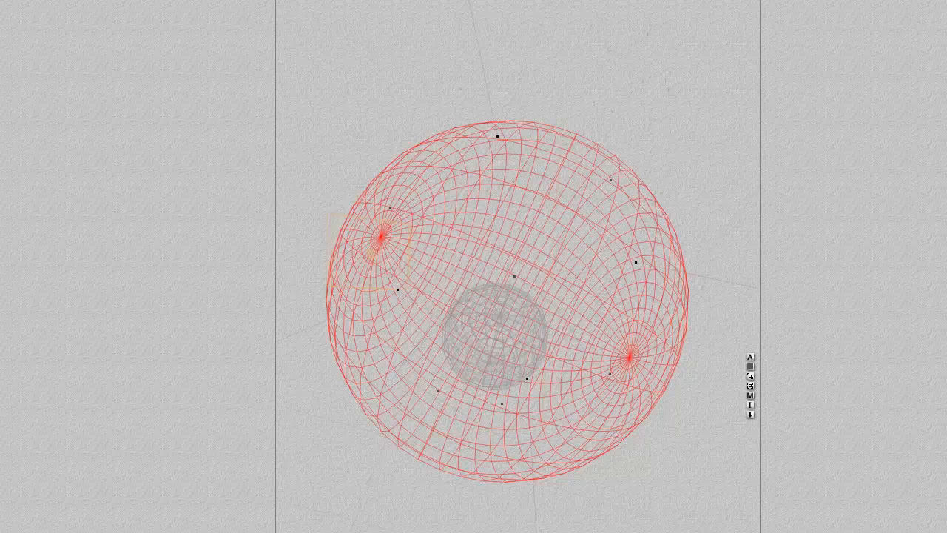
pyautogui.hotkey('ctrl', 'r')
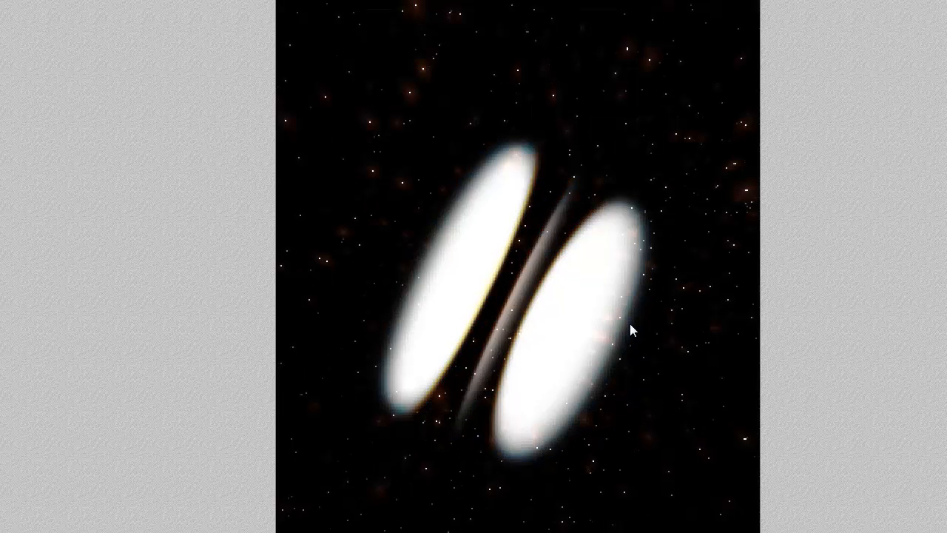
pyautogui.click(595, 321)
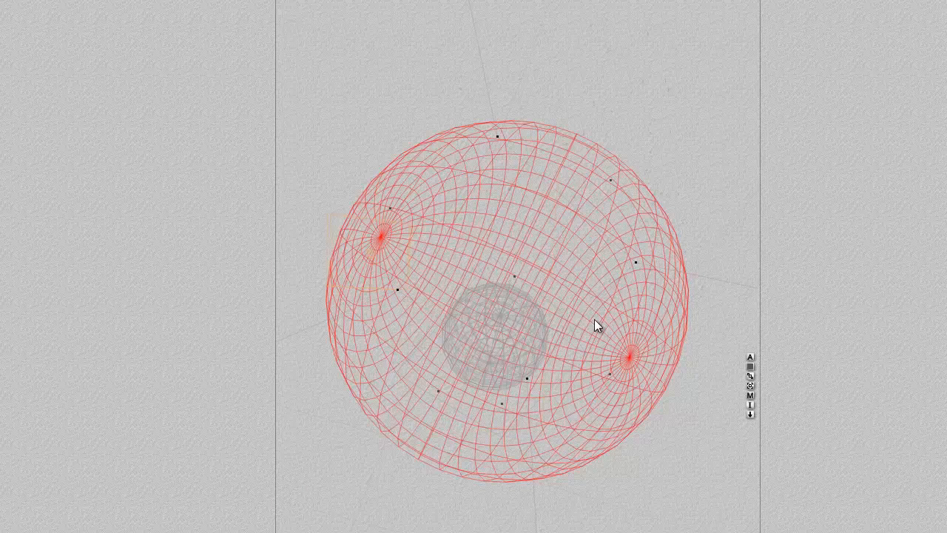
# Step: Try Ambience values of 10 and 5 in the sphere's material
pyautogui.click(752, 395)
pyautogui.click(373, 279)
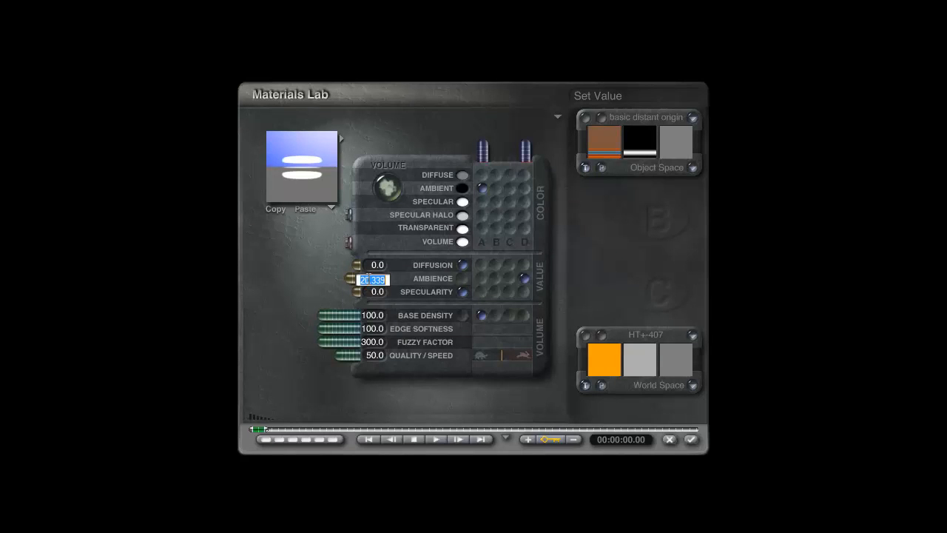
pyautogui.write('10')
pyautogui.press('Return')
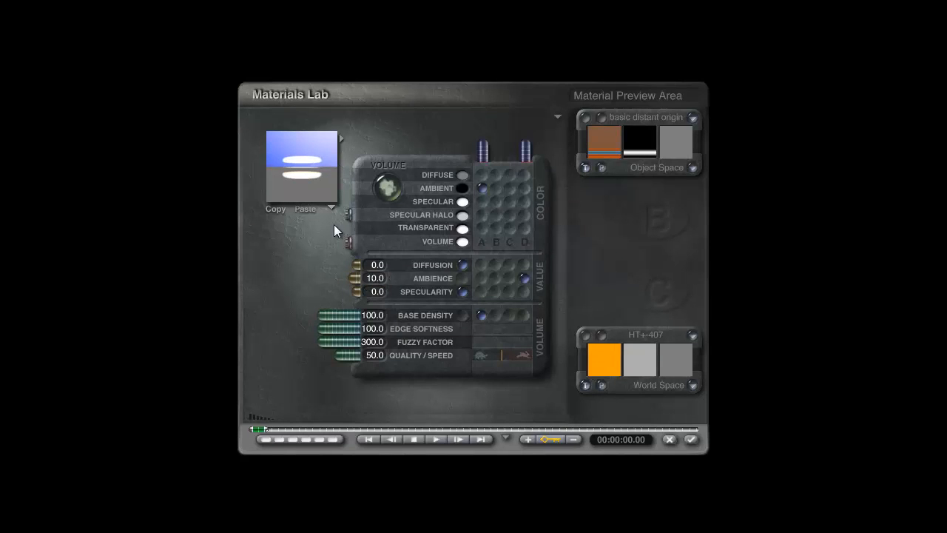
pyautogui.click(373, 280)
pyautogui.write('5')
pyautogui.press('Return')
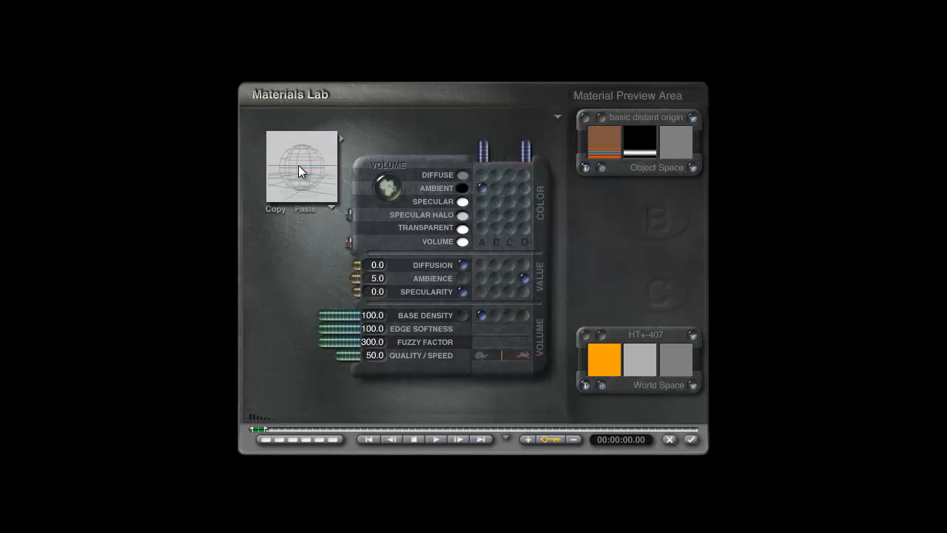
# Step: Set the material's Ambience to 2, apply it and render the scene
pyautogui.write('2')
pyautogui.press('Return')
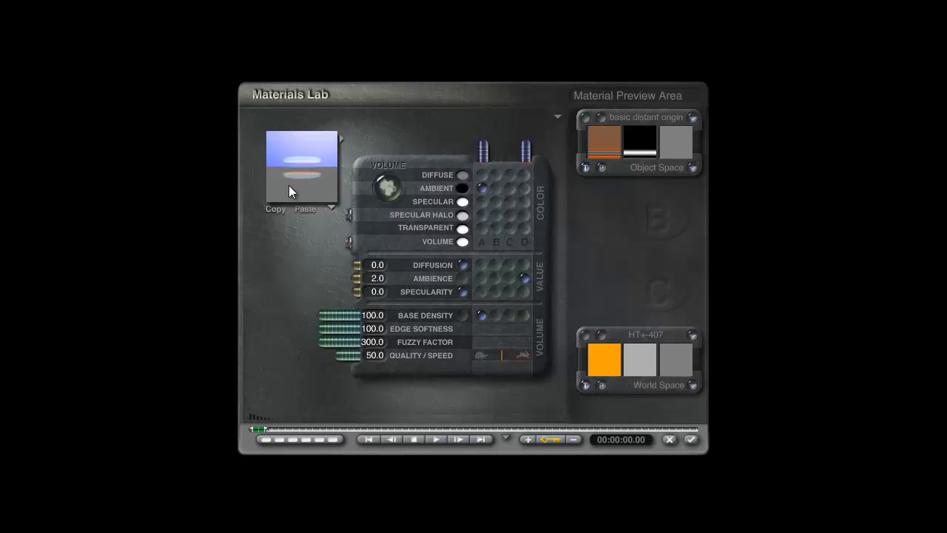
pyautogui.click(692, 440)
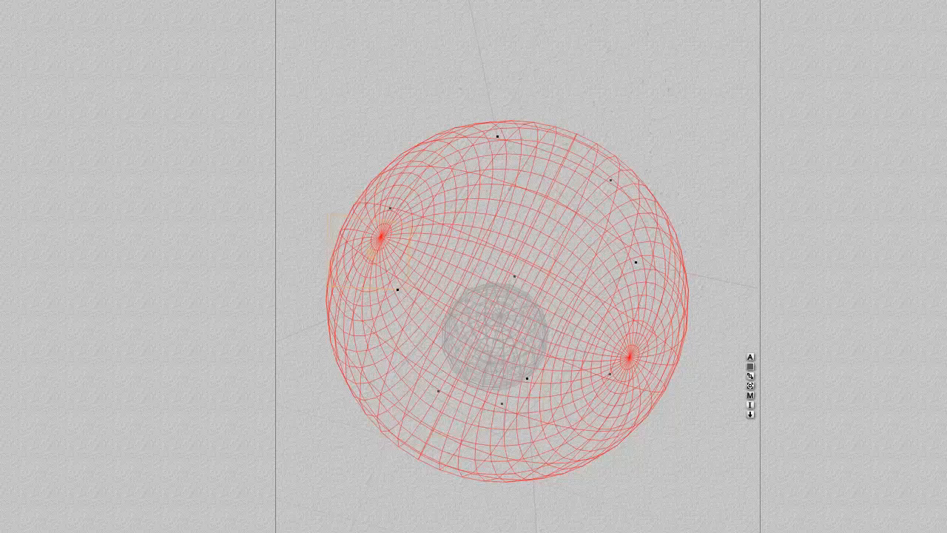
pyautogui.hotkey('ctrl', 'r')
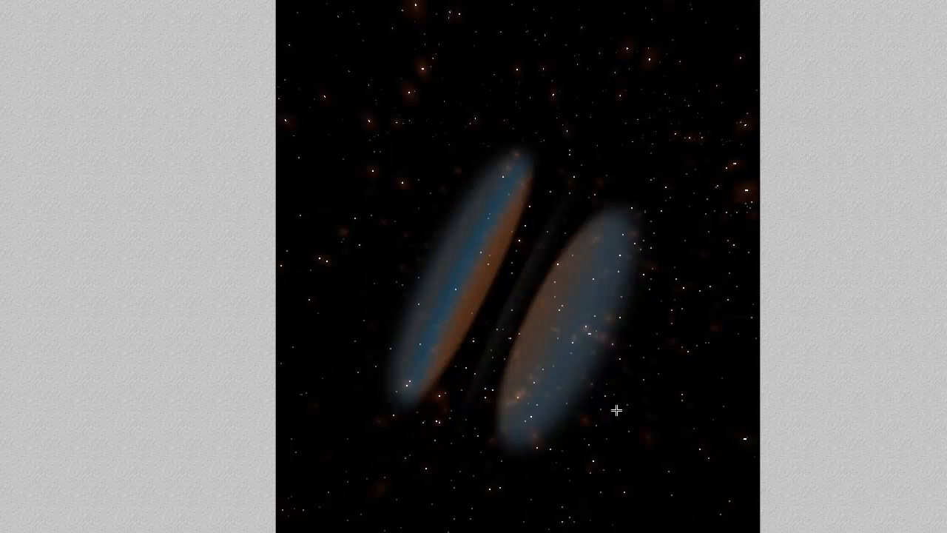
pyautogui.moveTo(619, 416); pyautogui.dragTo(495, 242)
pyautogui.click(592, 309)
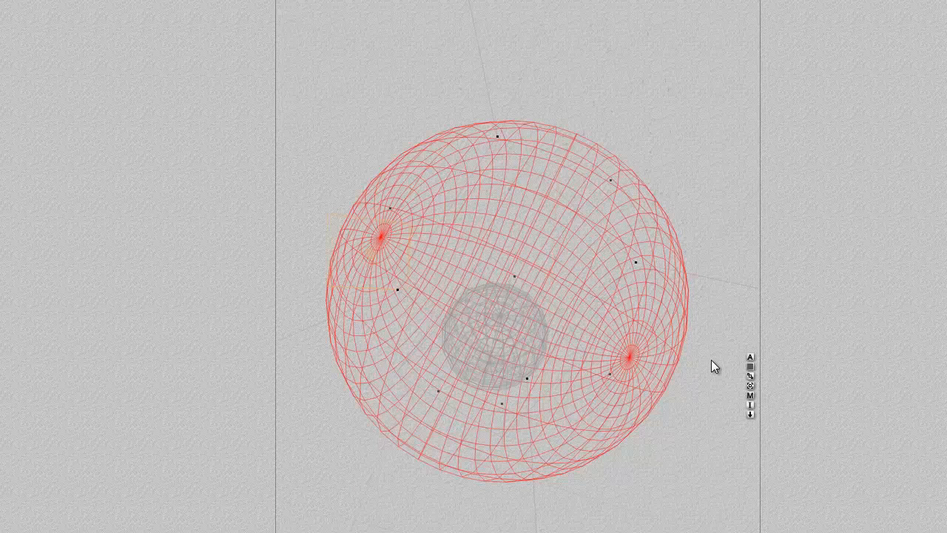
# Step: Set the sphere material's Ambience to 5, apply it and render the scene again
pyautogui.click(751, 396)
pyautogui.click(373, 279)
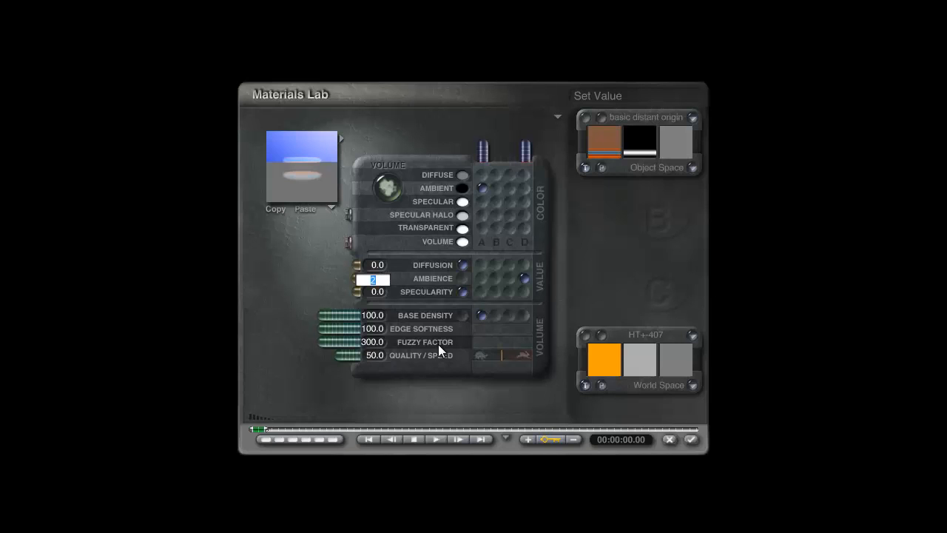
pyautogui.write('0')
pyautogui.press('Return')
pyautogui.click(691, 439)
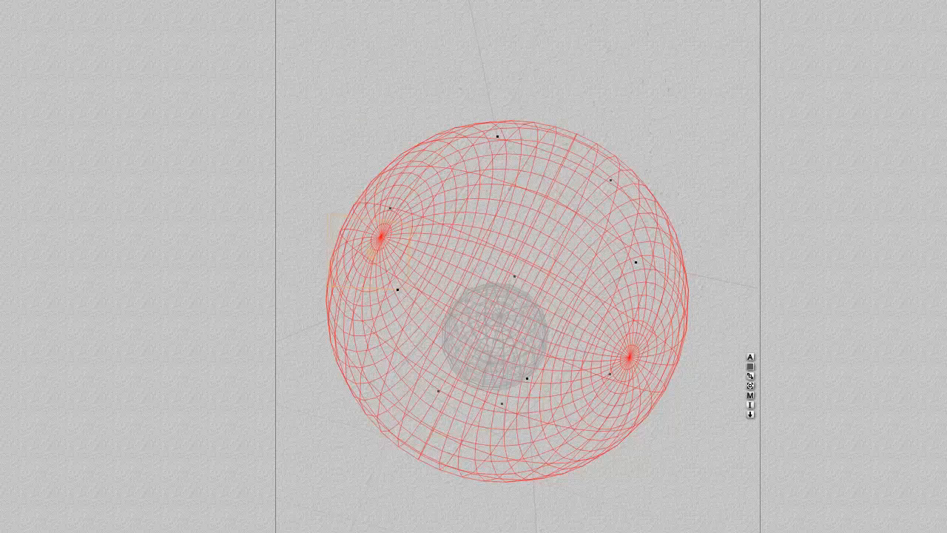
pyautogui.hotkey('ctrl', 'r')
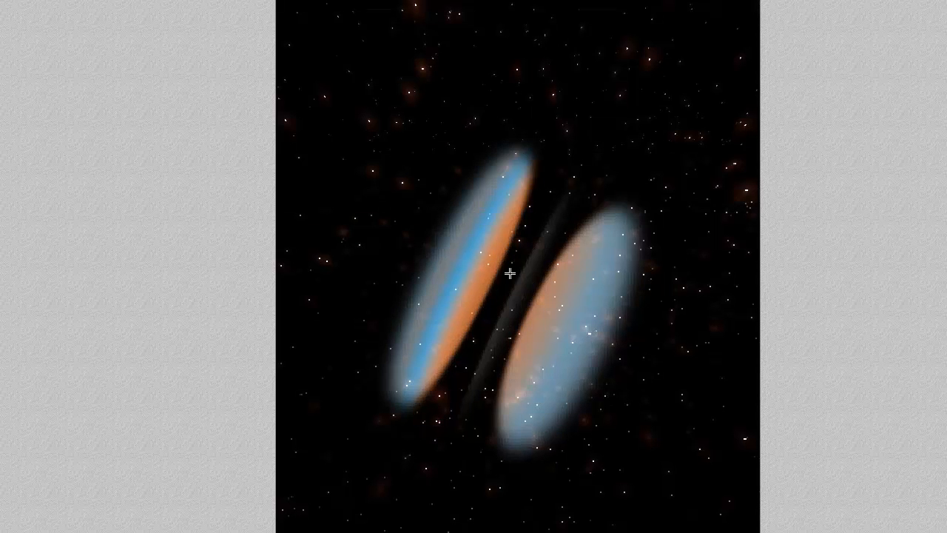
pyautogui.click(508, 272)
# Step: In the sphere's basic distant origin texture, set component 1's phase to the Fractal type with 4 octaves in 3D
pyautogui.click(751, 396)
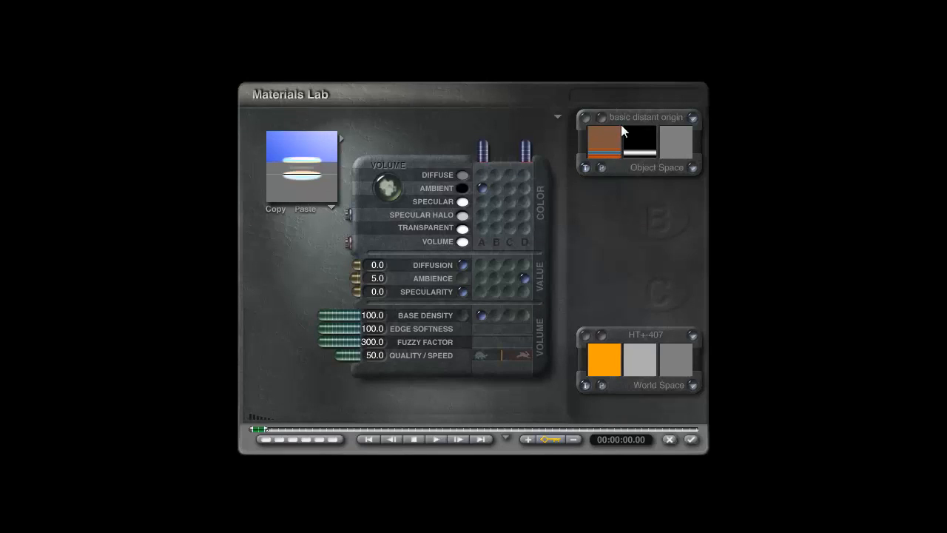
pyautogui.click(602, 111)
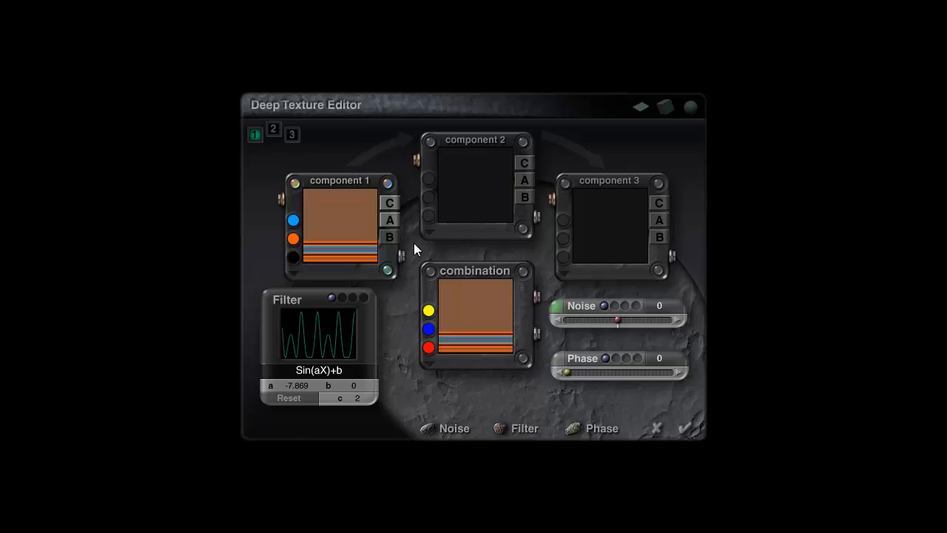
pyautogui.click(561, 359)
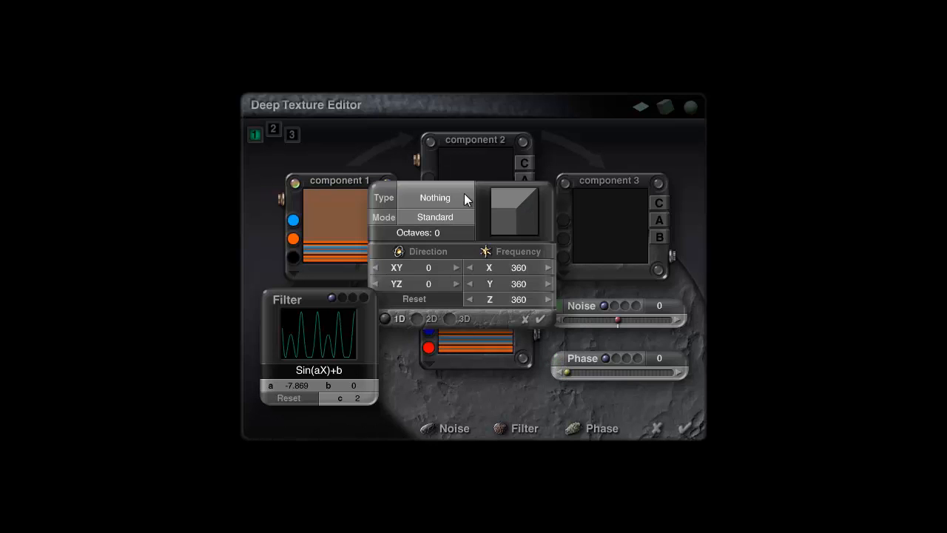
pyautogui.moveTo(464, 193); pyautogui.dragTo(829, 213)
pyautogui.click(754, 193)
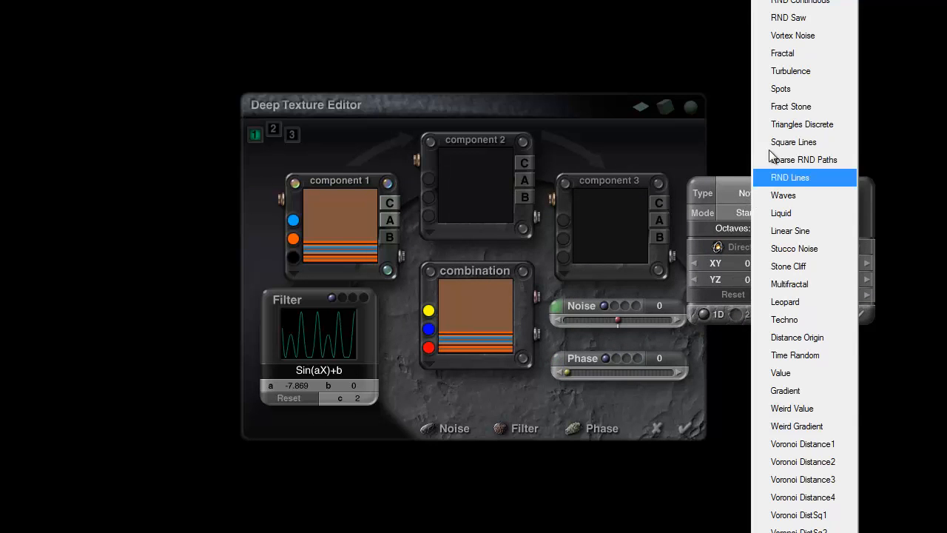
pyautogui.click(812, 51)
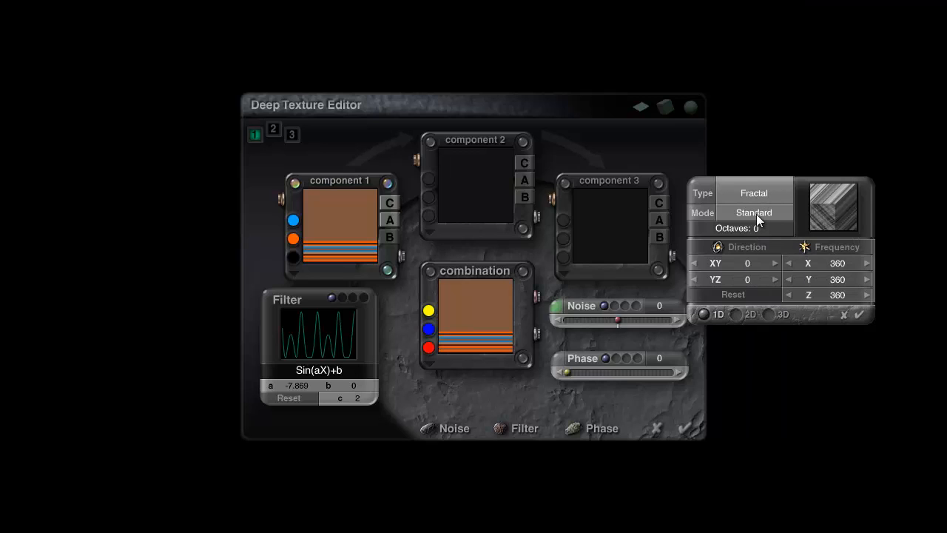
pyautogui.moveTo(758, 227); pyautogui.dragTo(777, 228)
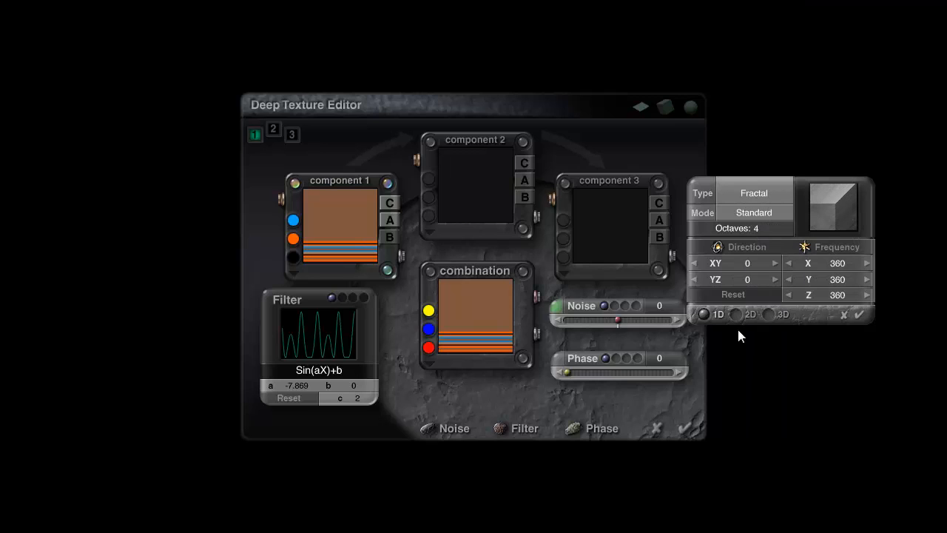
pyautogui.click(767, 315)
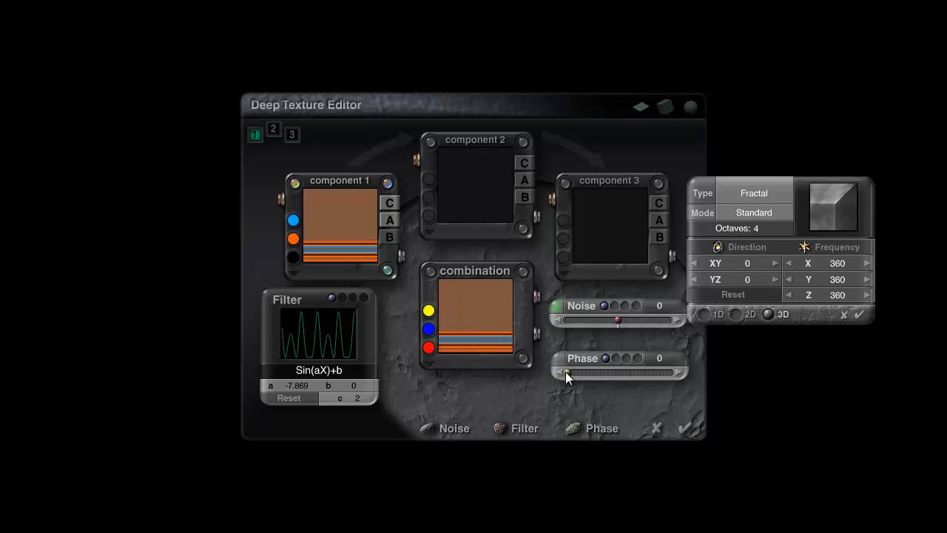
# Step: Try a frequency of 5783 on all three axes for the Fractal phase, with a phase amount of 21
pyautogui.moveTo(565, 371); pyautogui.dragTo(555, 372)
pyautogui.click(555, 307)
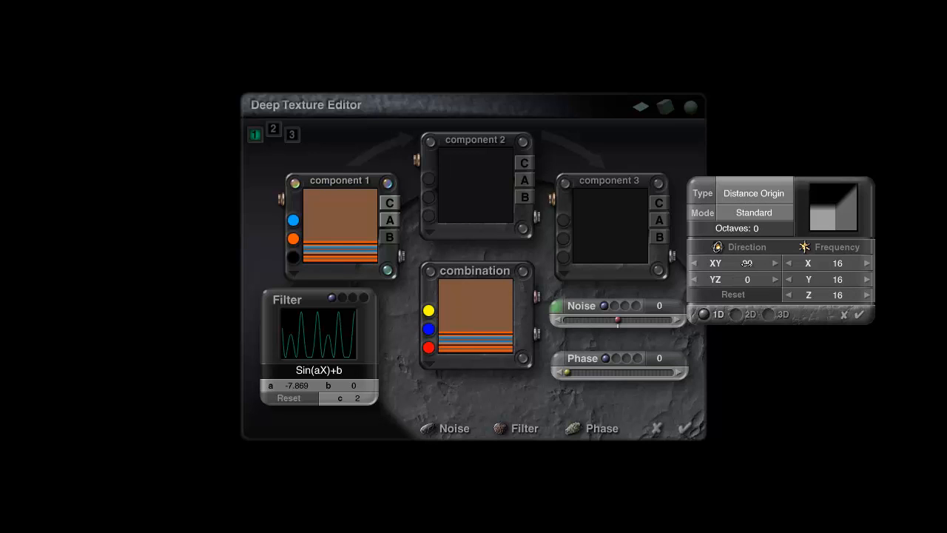
pyautogui.moveTo(746, 263); pyautogui.dragTo(746, 262)
pyautogui.moveTo(566, 371); pyautogui.dragTo(557, 369)
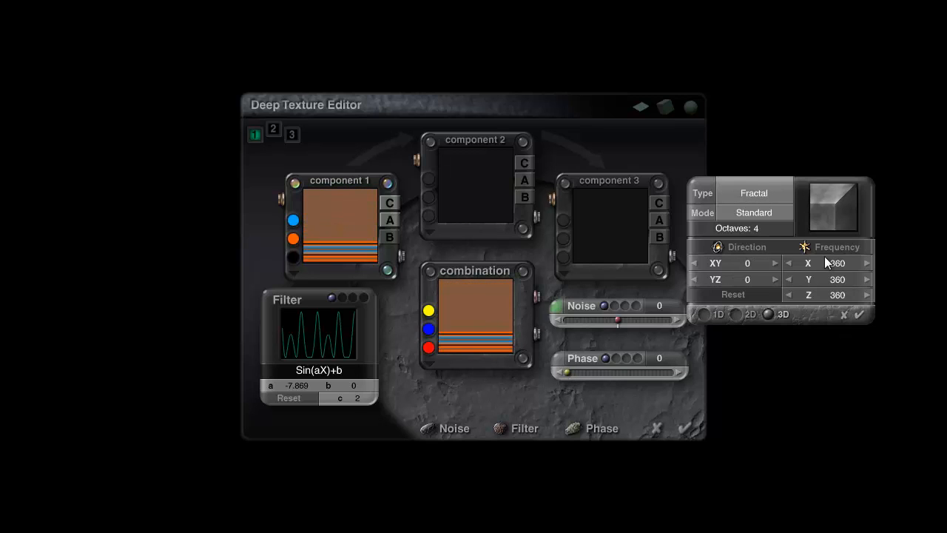
pyautogui.click(814, 248)
pyautogui.moveTo(814, 247); pyautogui.dragTo(665, 353)
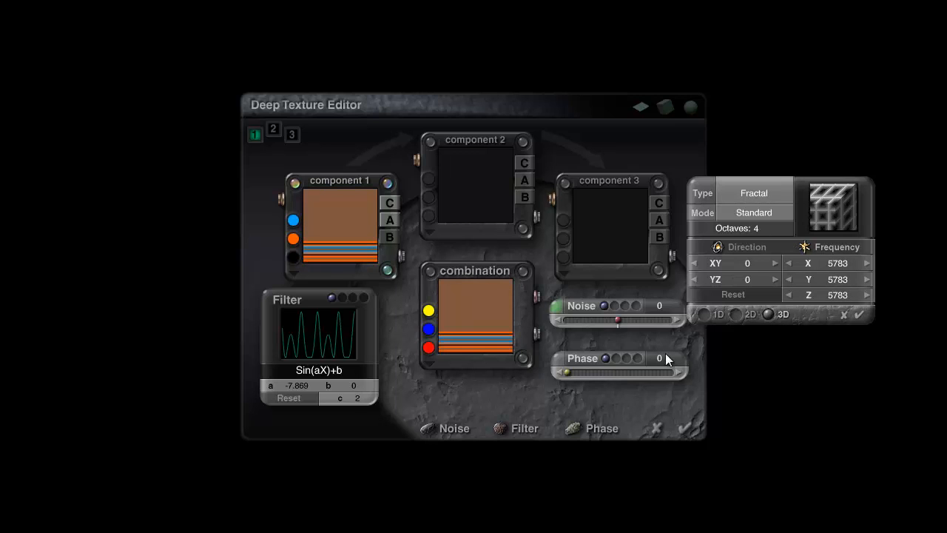
pyautogui.moveTo(573, 368); pyautogui.dragTo(571, 371)
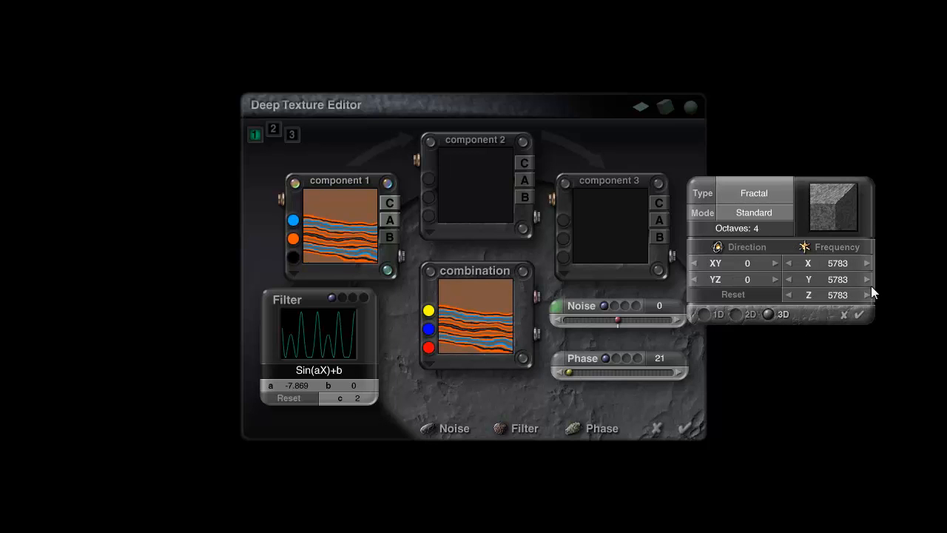
# Step: Raise the Fractal phase's X, Y and Z frequency to 46081 and set the phase amount to 7
pyautogui.moveTo(804, 247); pyautogui.dragTo(775, 267)
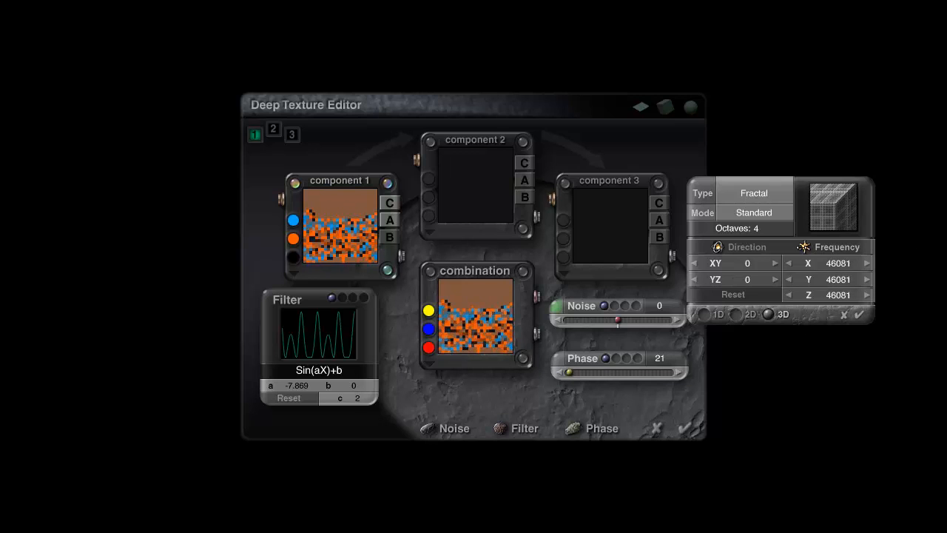
pyautogui.click(560, 374)
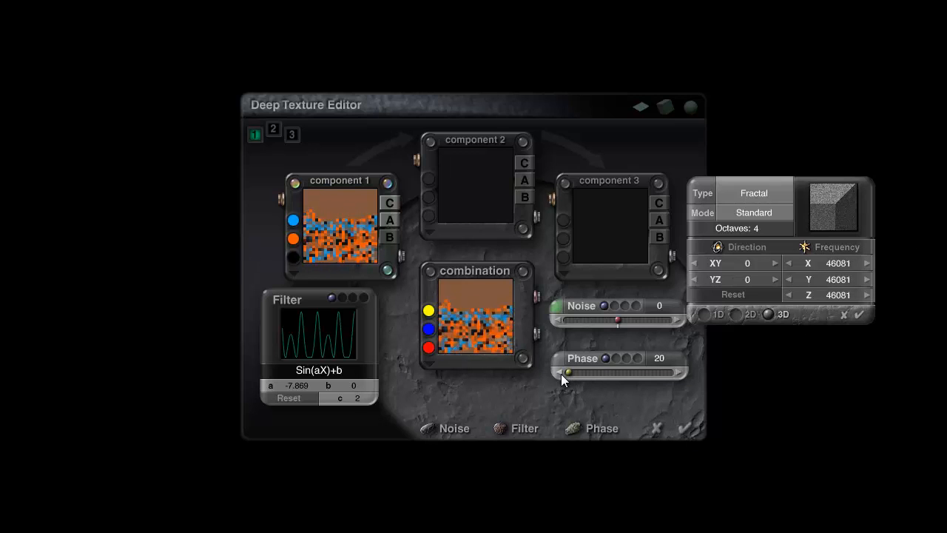
pyautogui.click(560, 373)
pyautogui.click(673, 372)
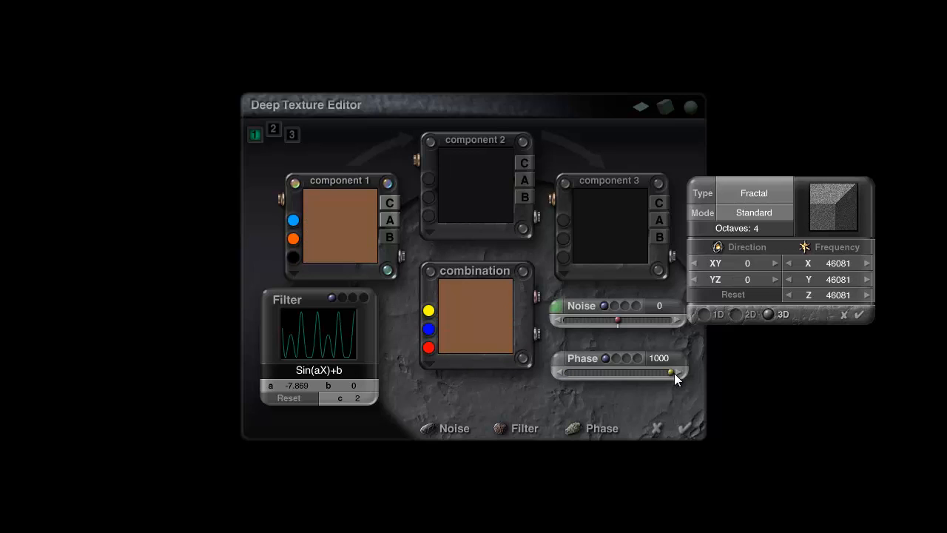
pyautogui.moveTo(650, 372); pyautogui.dragTo(521, 372)
pyautogui.click(682, 370)
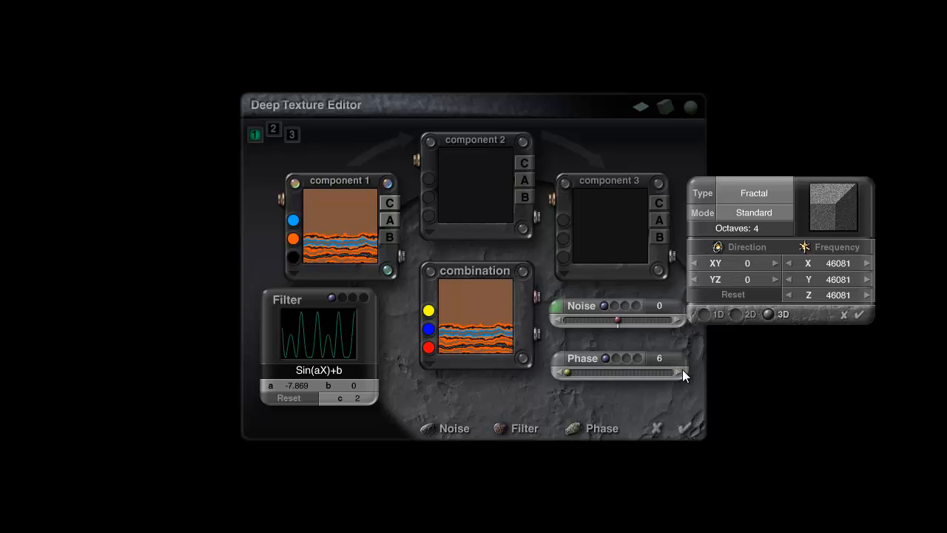
pyautogui.click(680, 372)
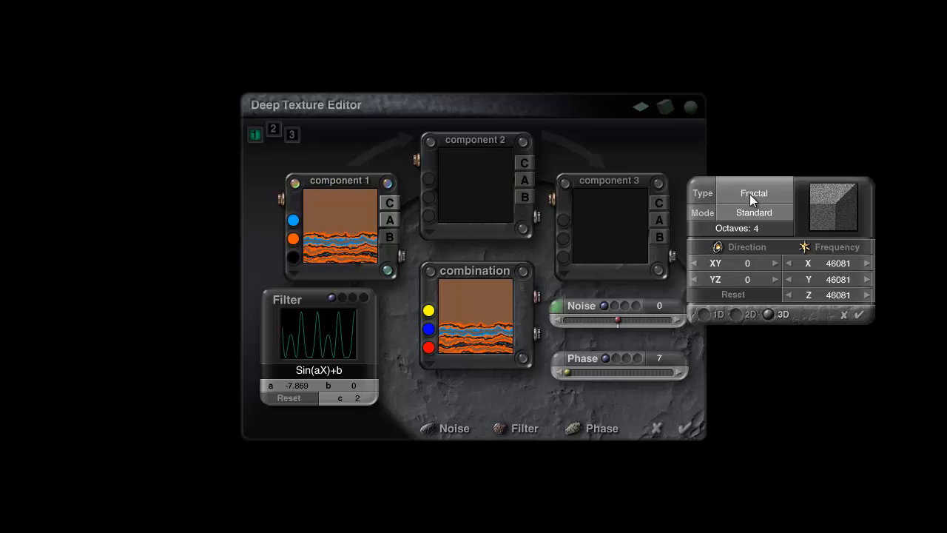
# Step: Accept the phase, texture and material, render the scene and re-render selected areas of the two nebula streaks
pyautogui.click(861, 314)
pyautogui.click(688, 428)
pyautogui.click(693, 441)
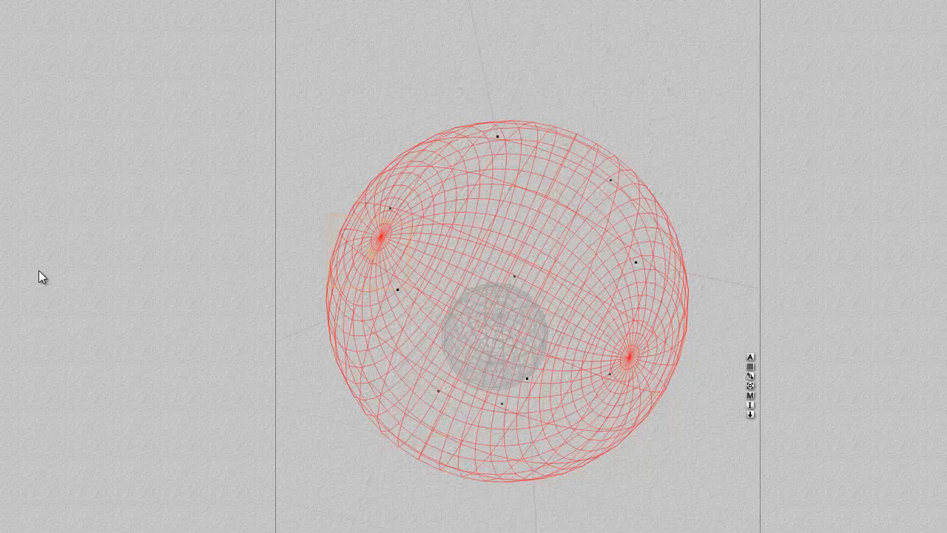
pyautogui.hotkey('ctrl', 'r')
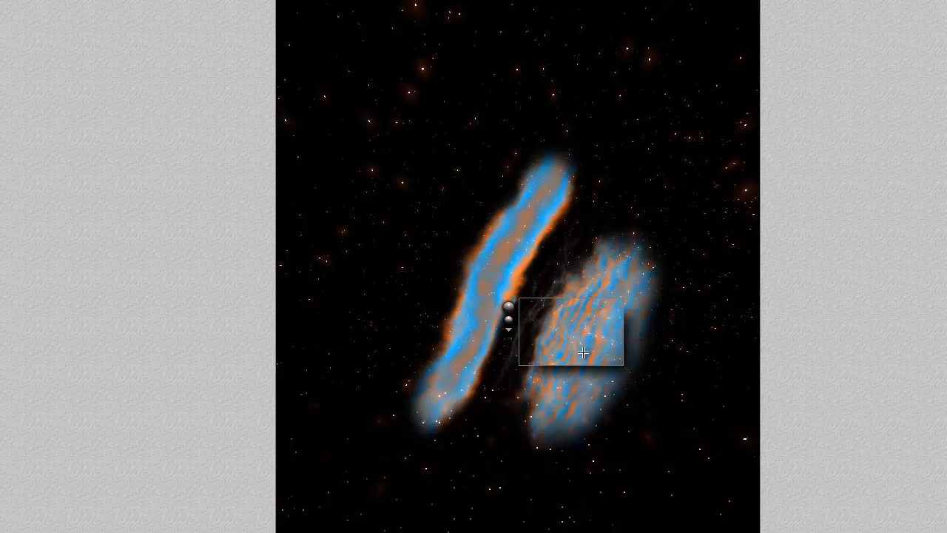
pyautogui.moveTo(634, 314); pyautogui.dragTo(560, 237)
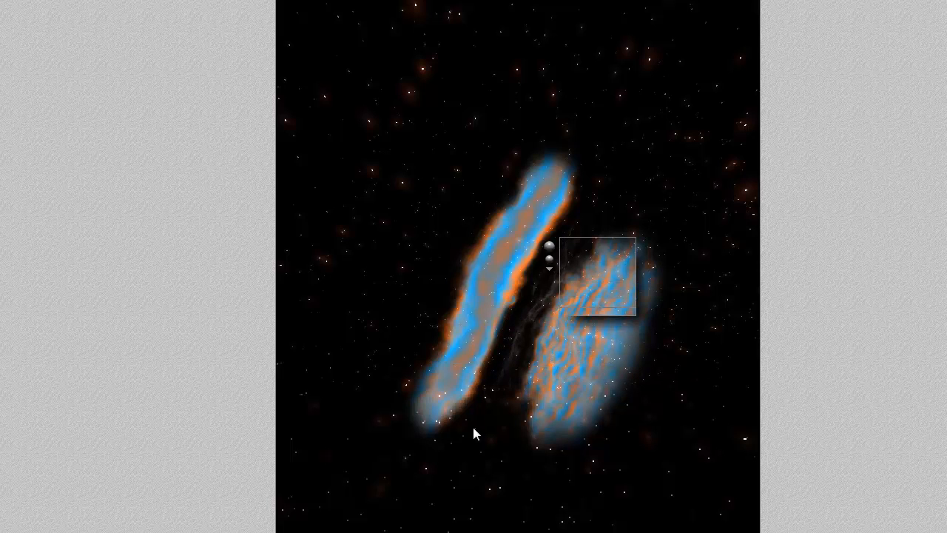
pyautogui.moveTo(474, 430); pyautogui.dragTo(400, 348)
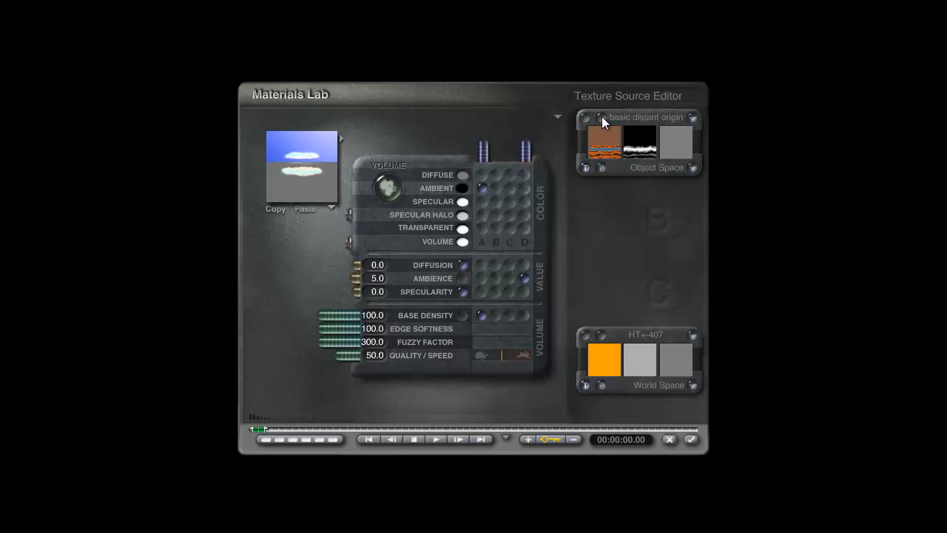
# Step: Switch component 1's Distance Origin noise to 2D and accept the texture and material
pyautogui.click(602, 117)
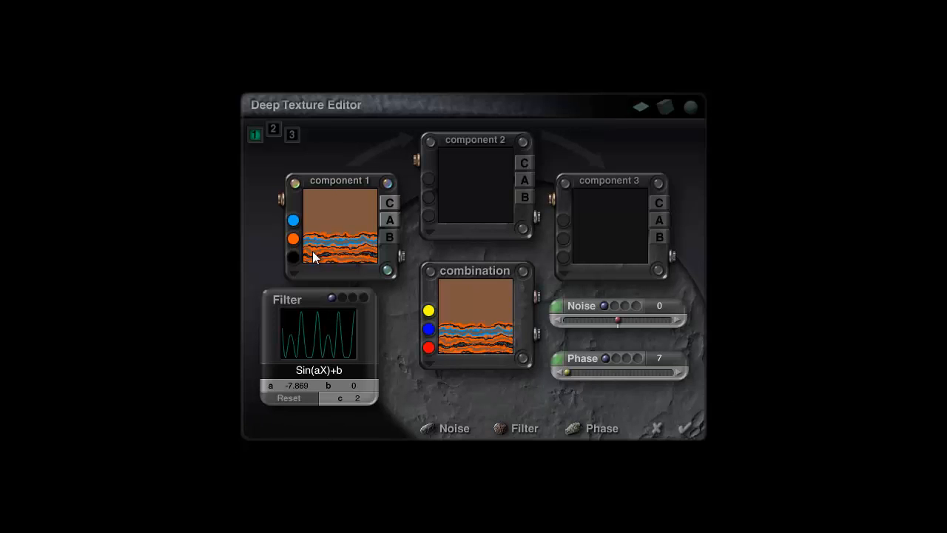
pyautogui.click(556, 311)
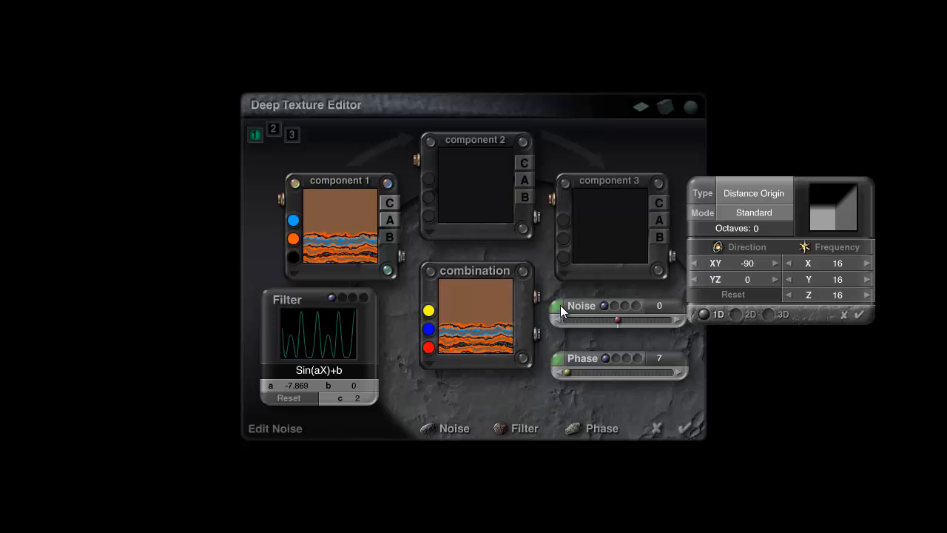
pyautogui.click(859, 315)
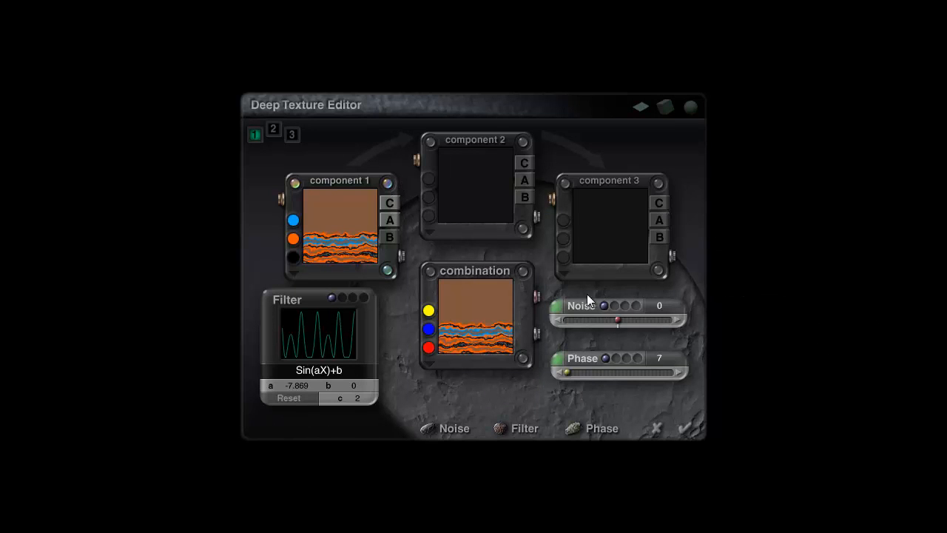
pyautogui.click(559, 307)
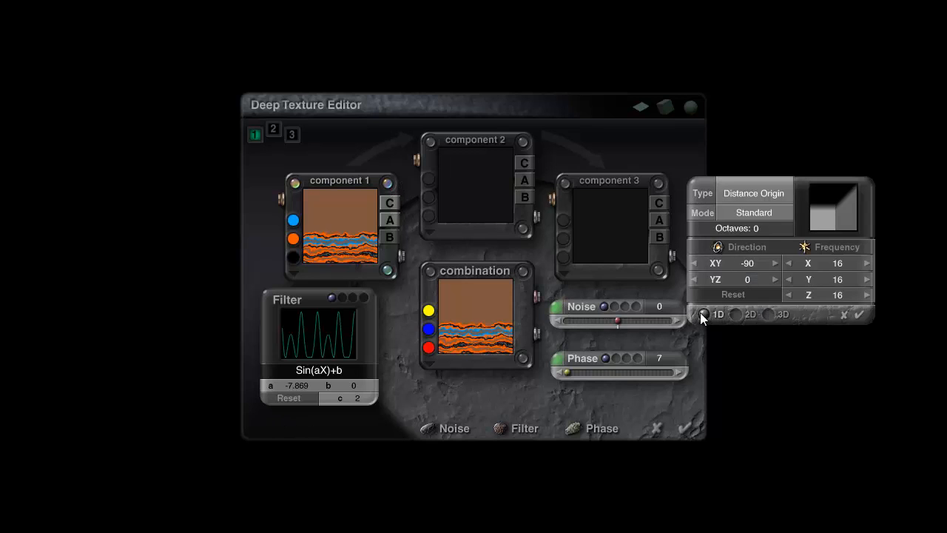
pyautogui.click(735, 313)
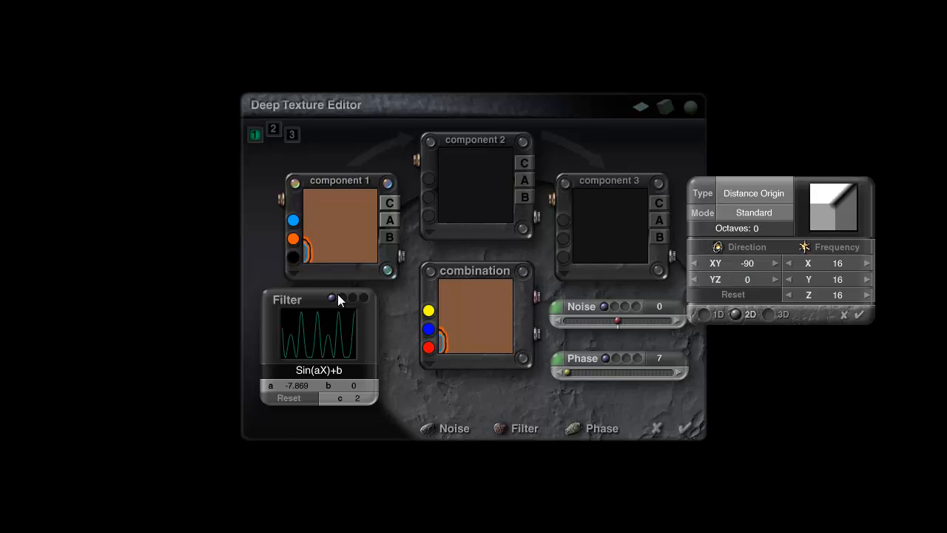
pyautogui.click(859, 315)
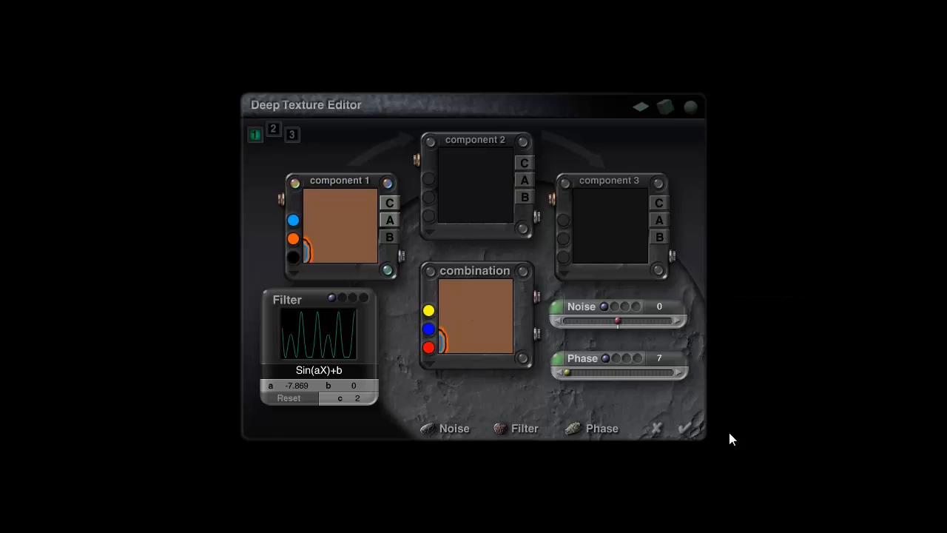
pyautogui.click(684, 428)
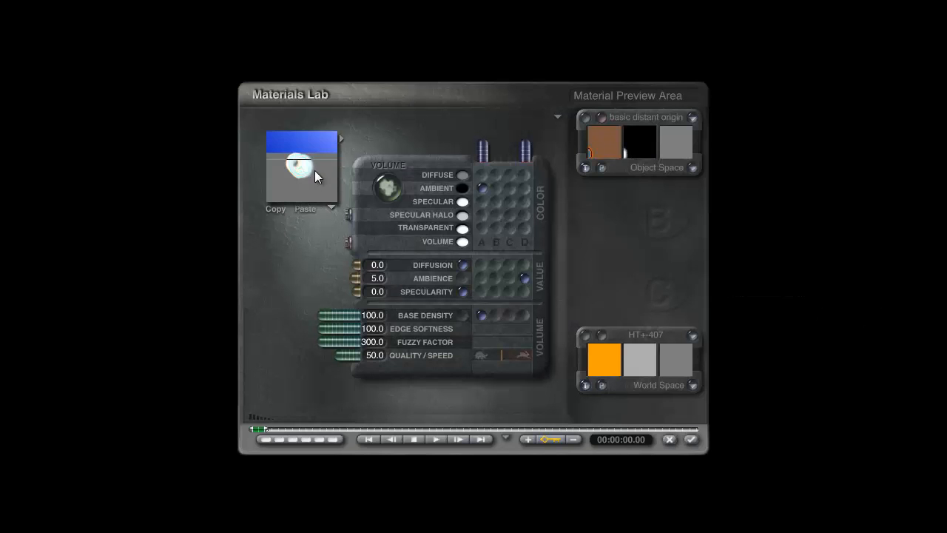
pyautogui.click(690, 439)
pyautogui.click(33, 185)
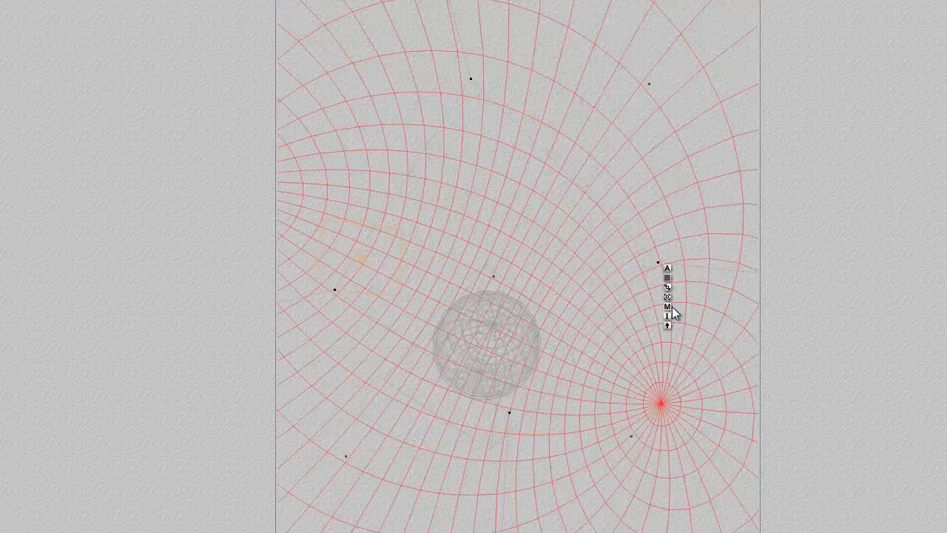
# Step: Switch component 1's Distance Origin noise to 3D, accept the texture and material, and render the scene
pyautogui.click(668, 306)
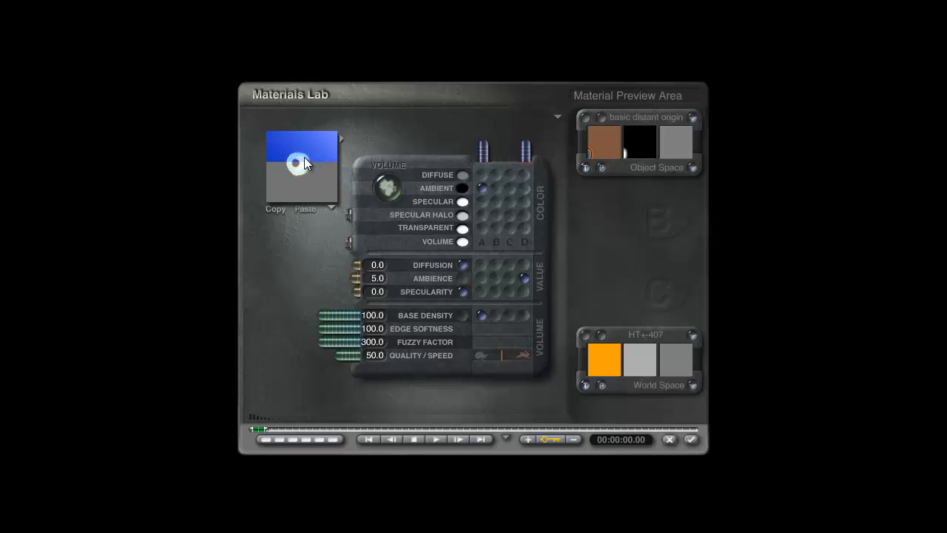
pyautogui.click(601, 117)
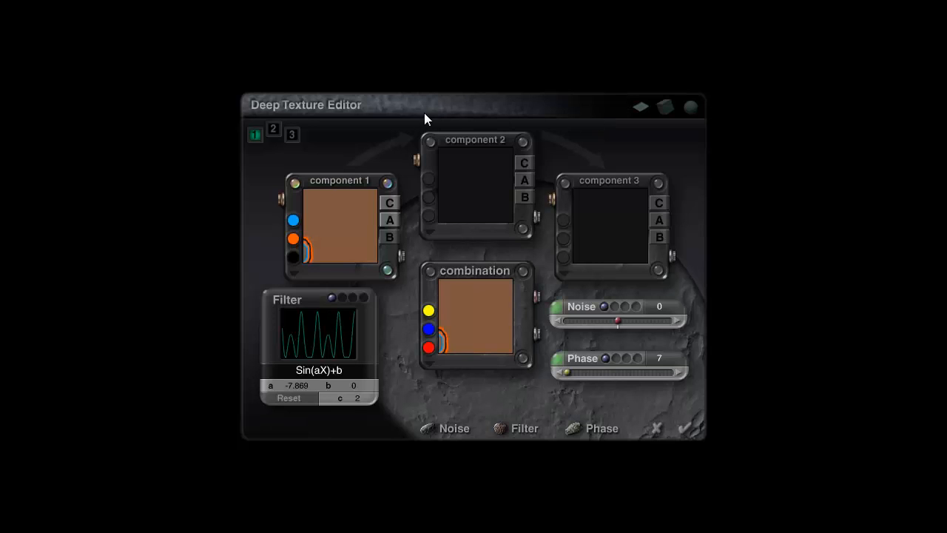
pyautogui.click(556, 307)
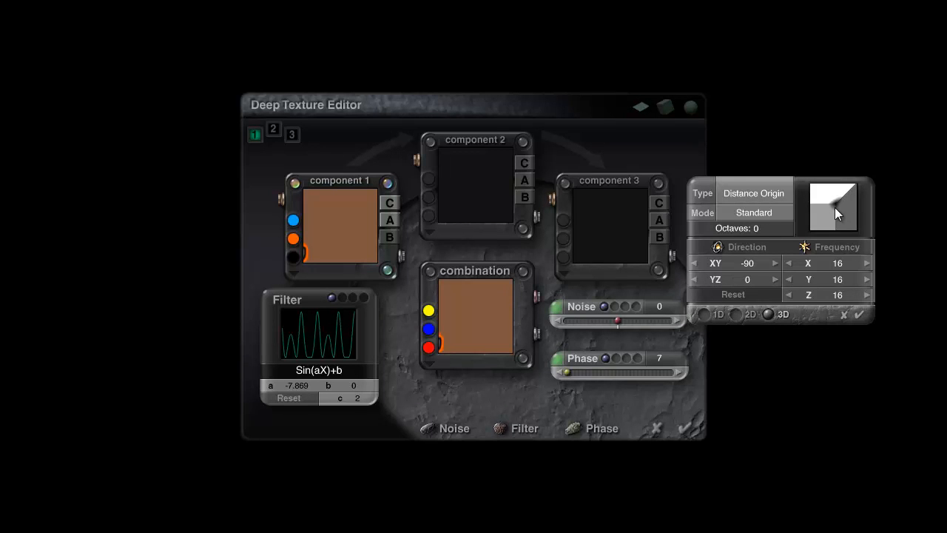
pyautogui.click(860, 315)
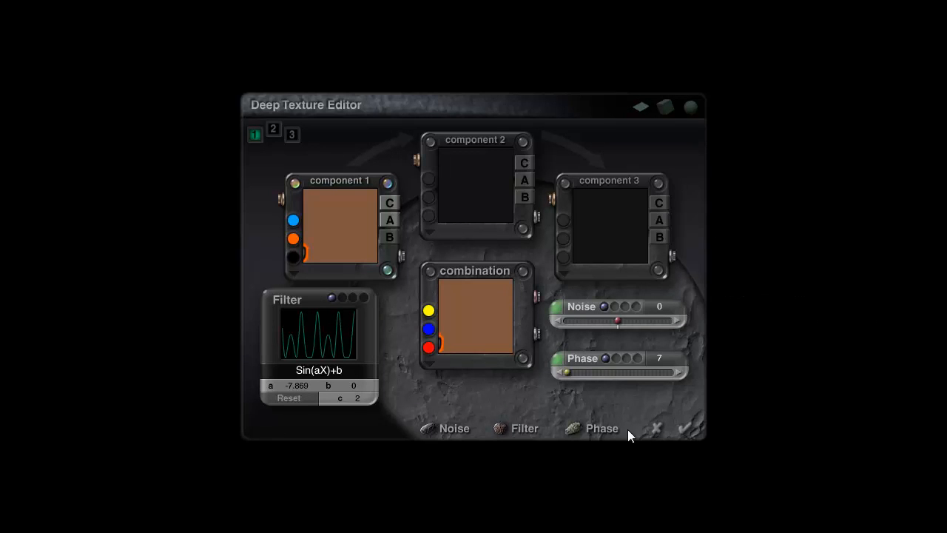
pyautogui.click(684, 428)
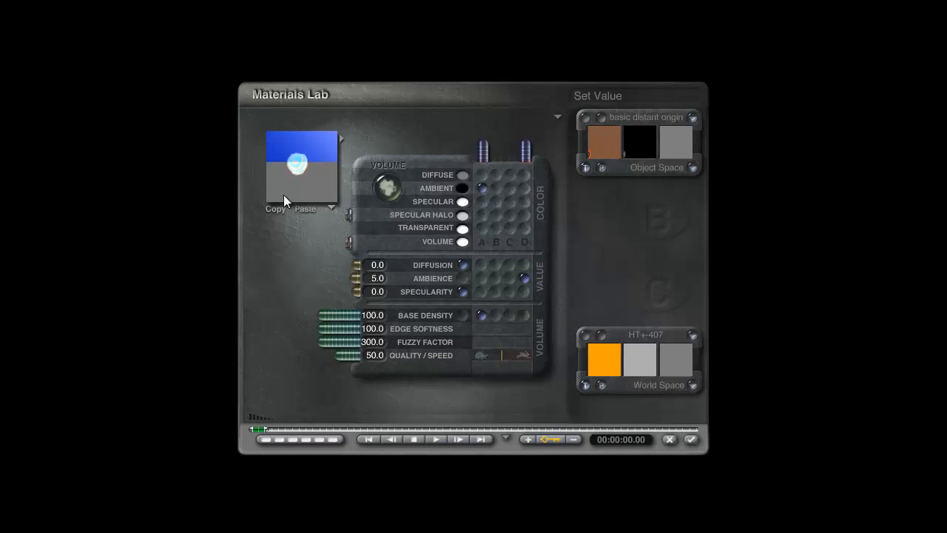
pyautogui.click(690, 440)
pyautogui.hotkey('ctrl', 'r')
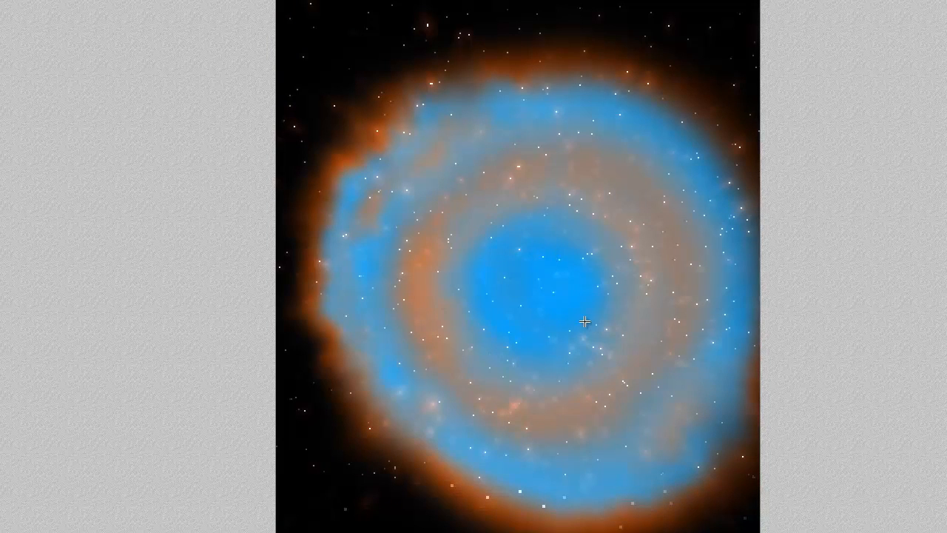
# Step: Open the nebula sphere's material, set its Quality/Speed to 10 and rotate the material preview to inspect the volume
pyautogui.click(627, 269)
pyautogui.click(668, 306)
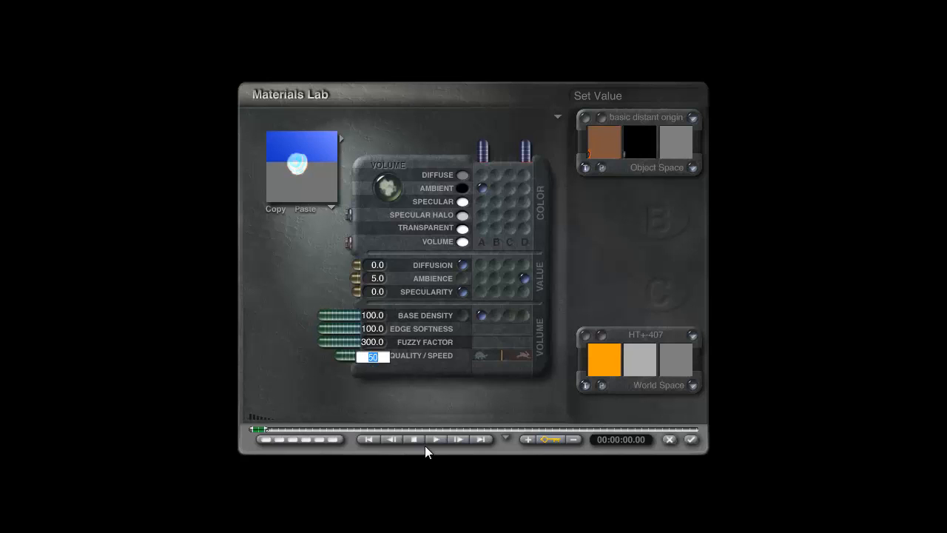
pyautogui.write('10')
pyautogui.press('Return')
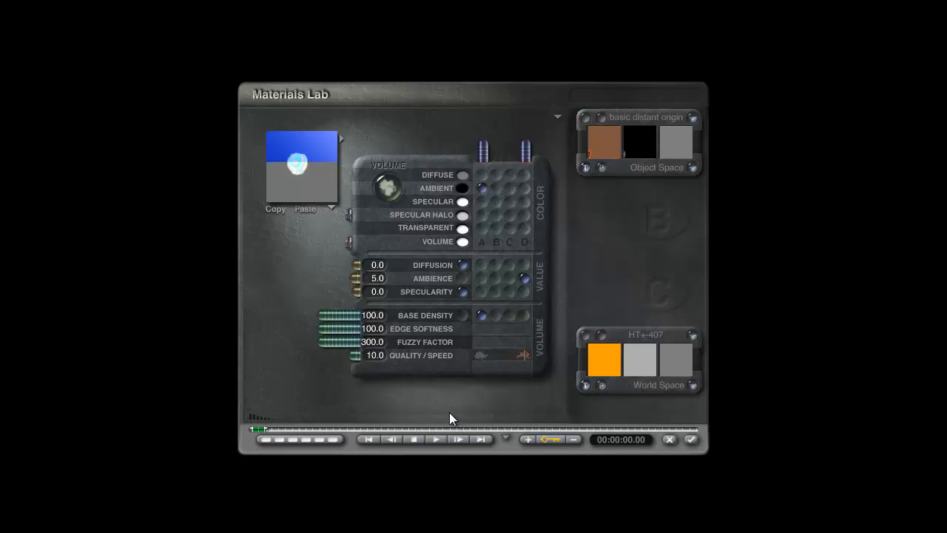
pyautogui.moveTo(319, 163); pyautogui.dragTo(307, 176)
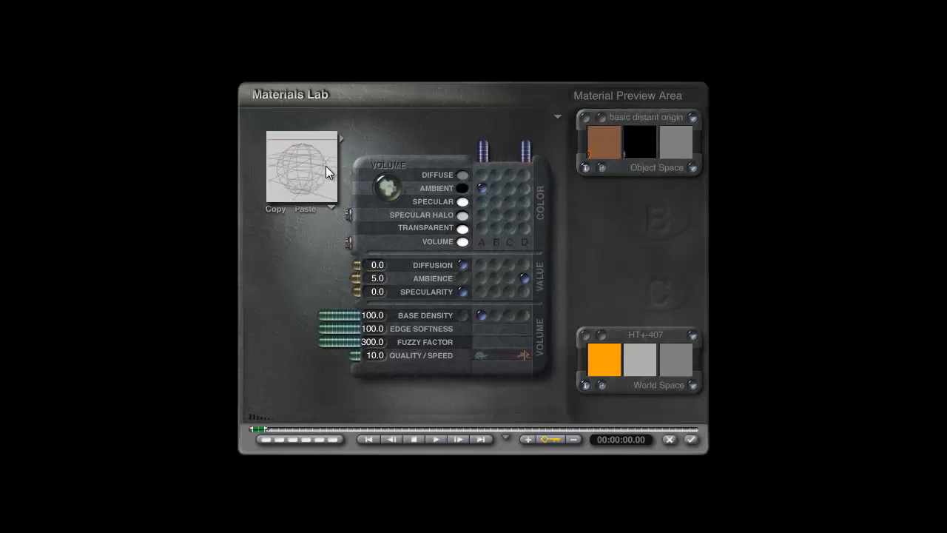
pyautogui.click(302, 183)
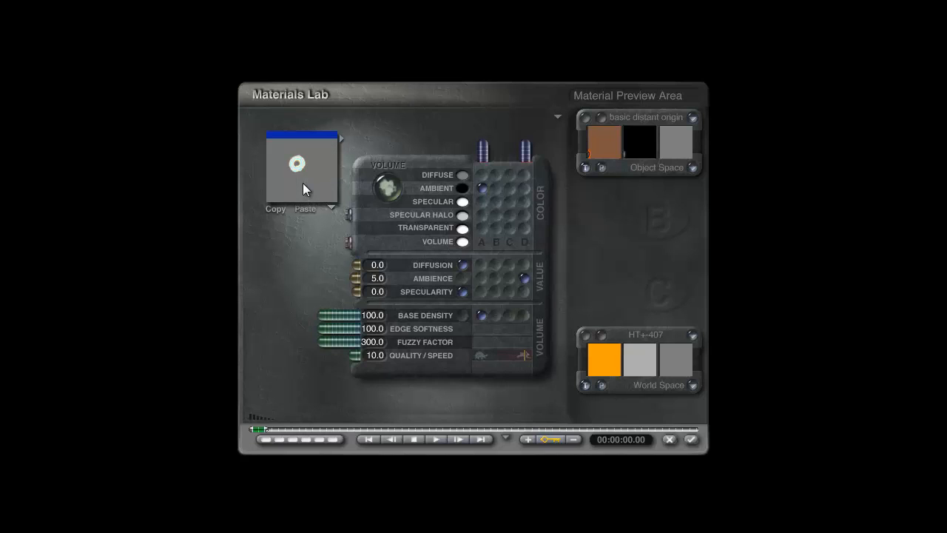
pyautogui.click(302, 183)
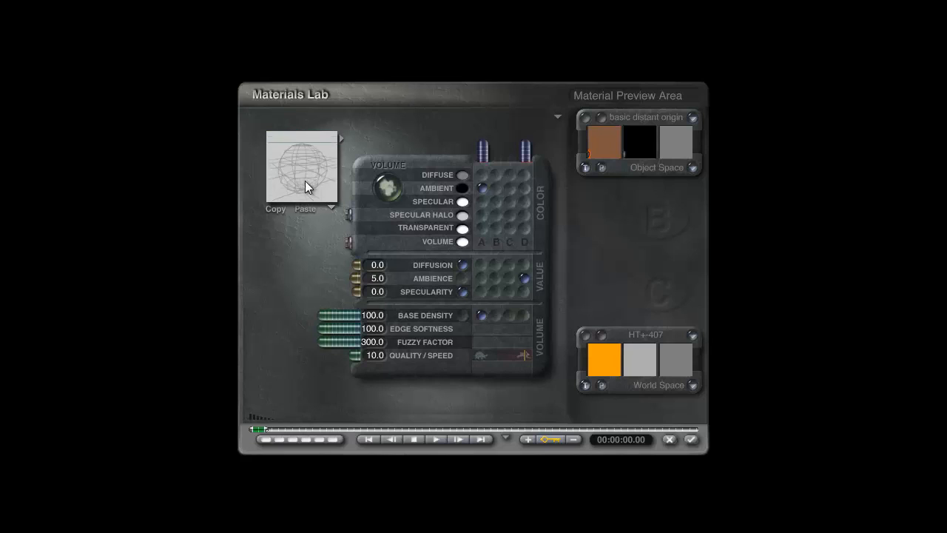
# Step: Try Quality/Speed values of 79.6 and 25.4 in the volume material, then set it to 50
pyautogui.moveTo(352, 356); pyautogui.dragTo(329, 348)
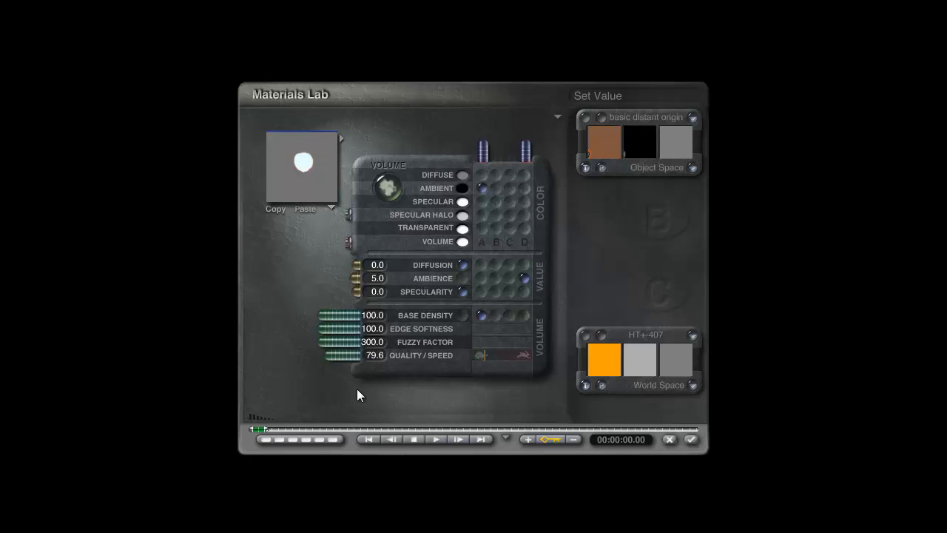
pyautogui.moveTo(336, 359); pyautogui.dragTo(348, 358)
pyautogui.moveTo(303, 167)
pyautogui.mouseDown()
pyautogui.moveTo(300, 176)
pyautogui.moveTo(309, 175)
pyautogui.mouseUp()
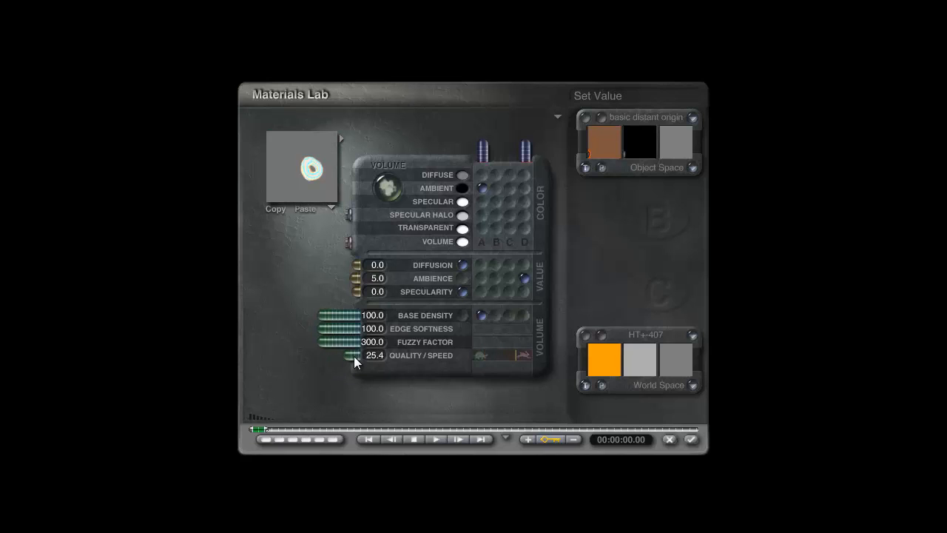
pyautogui.write('50')
pyautogui.press('Return')
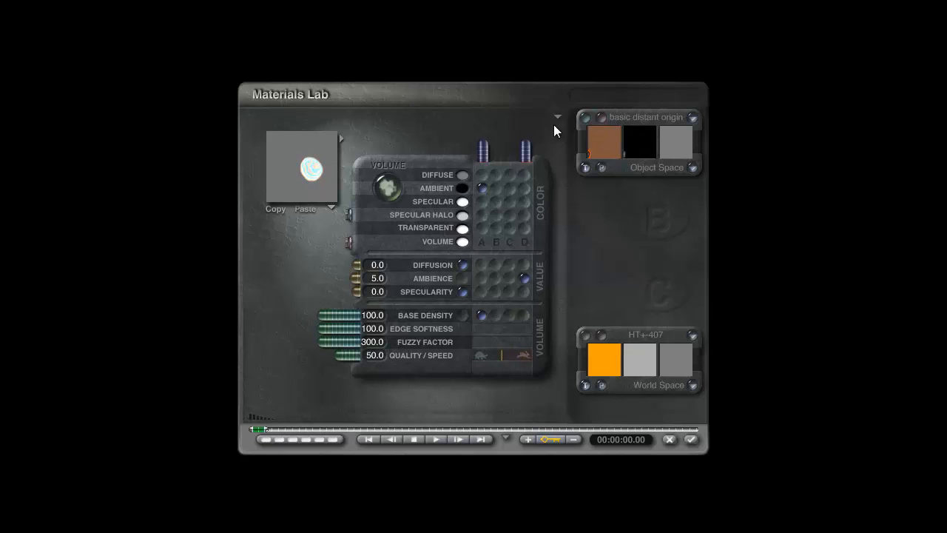
# Step: Change the noise of component 1 in the basic distant origin texture to 2D and accept the texture and material
pyautogui.click(598, 119)
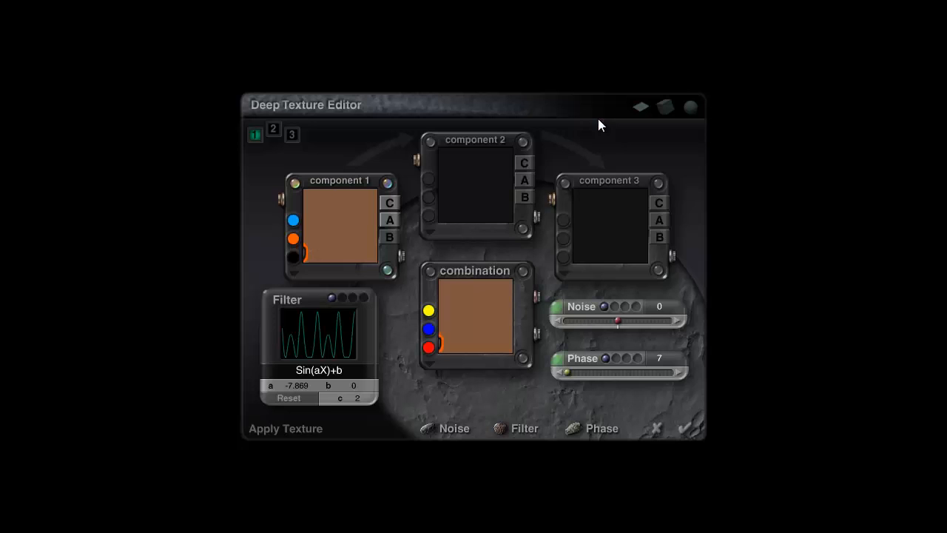
pyautogui.click(556, 310)
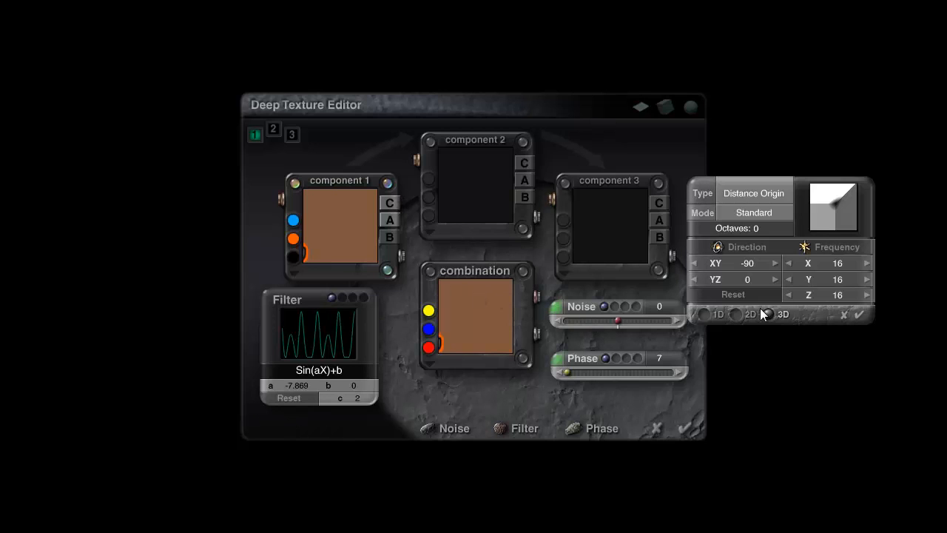
pyautogui.click(741, 313)
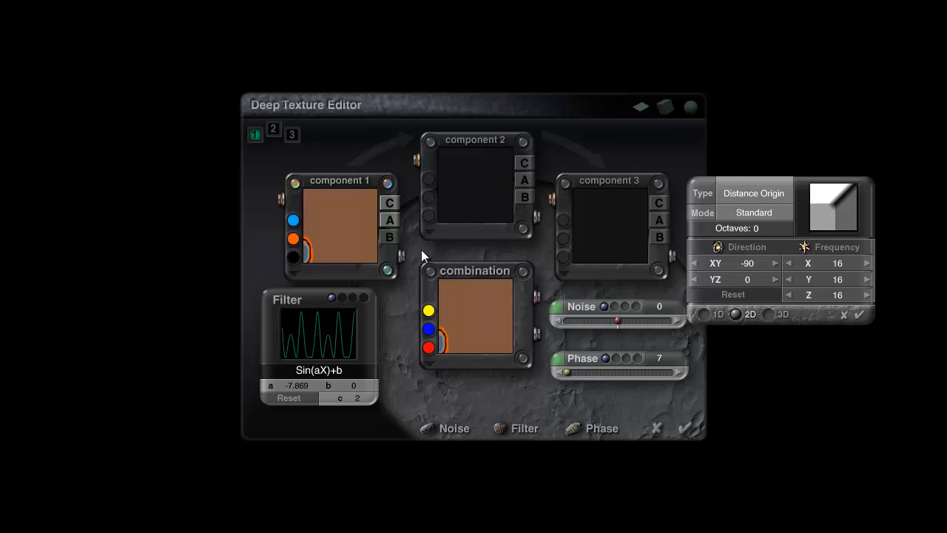
pyautogui.click(859, 314)
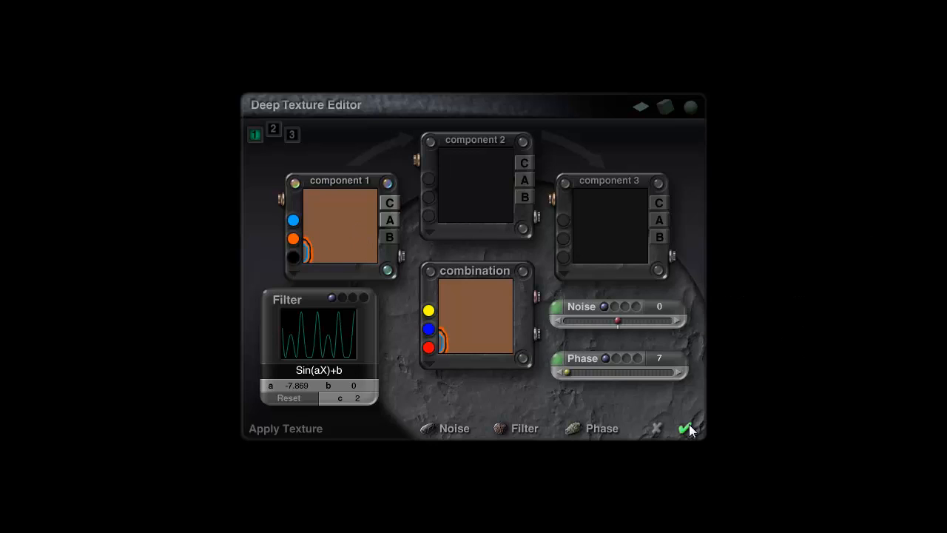
pyautogui.click(686, 428)
pyautogui.click(691, 439)
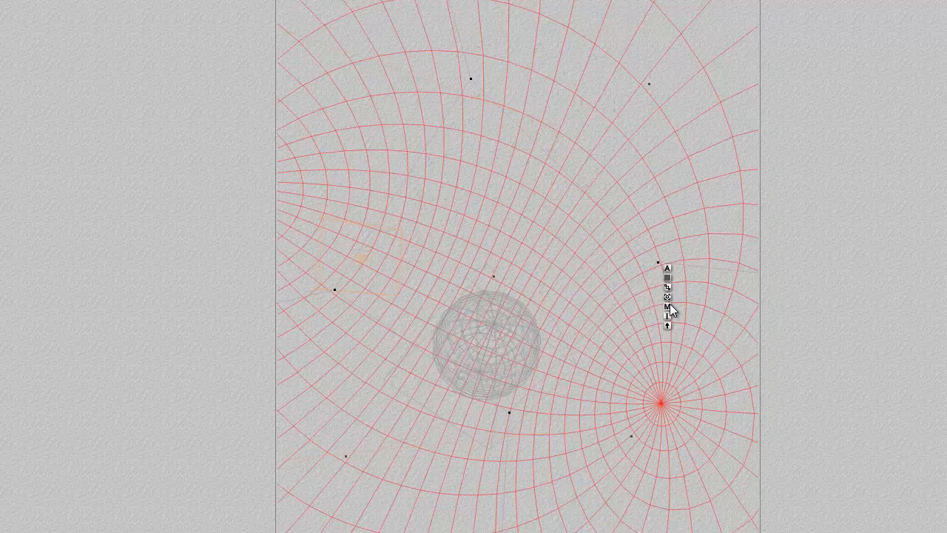
# Step: Reopen the sphere's texture, set the Fractal phase mode to MultiFractal and raise its X, Y and Z frequency to 53846
pyautogui.click(666, 306)
pyautogui.click(603, 126)
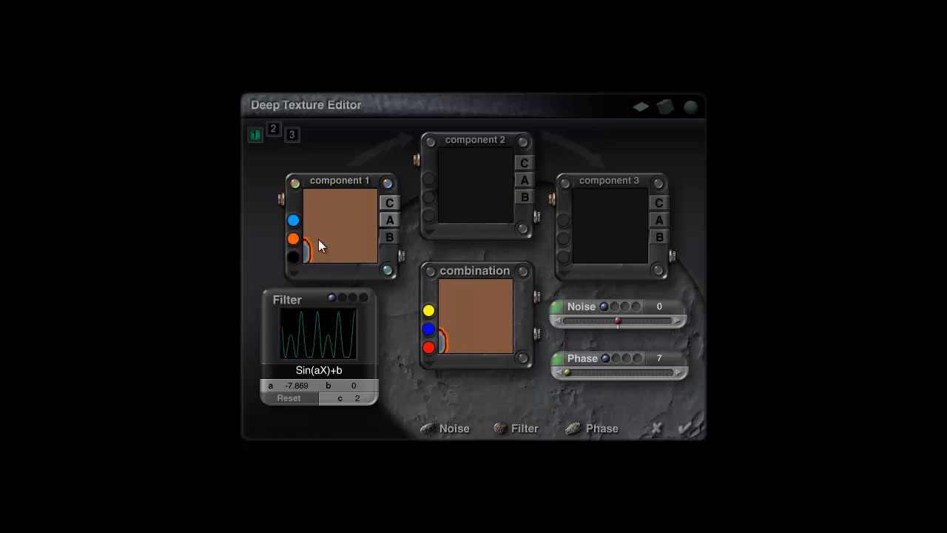
pyautogui.click(553, 310)
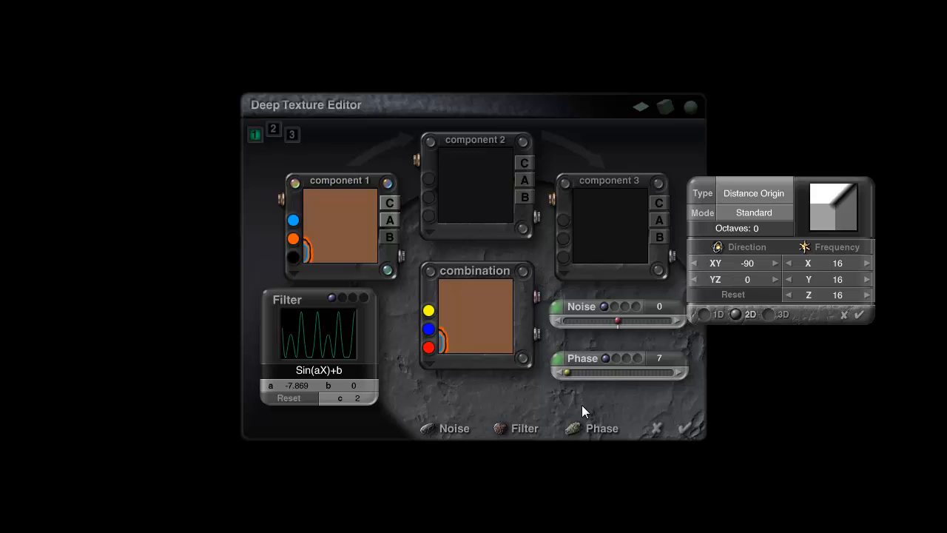
pyautogui.click(557, 359)
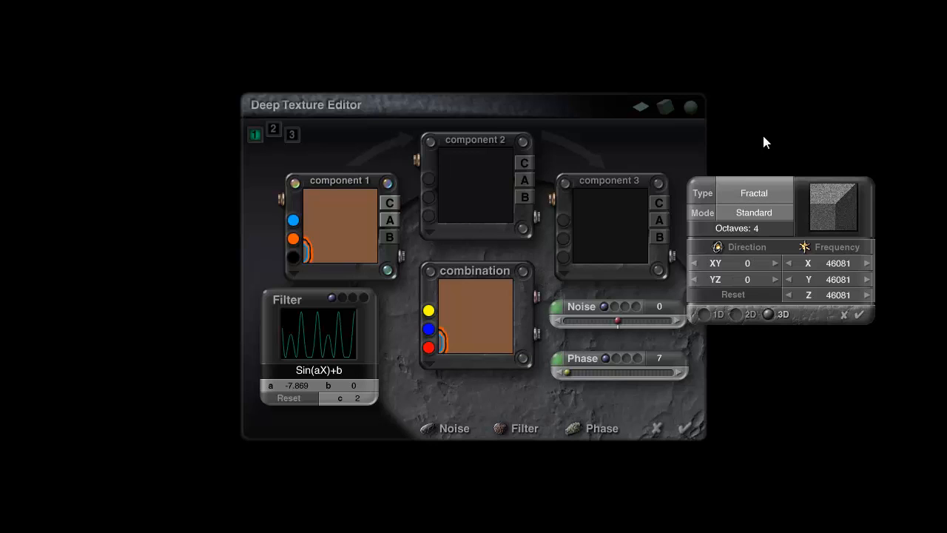
pyautogui.click(757, 213)
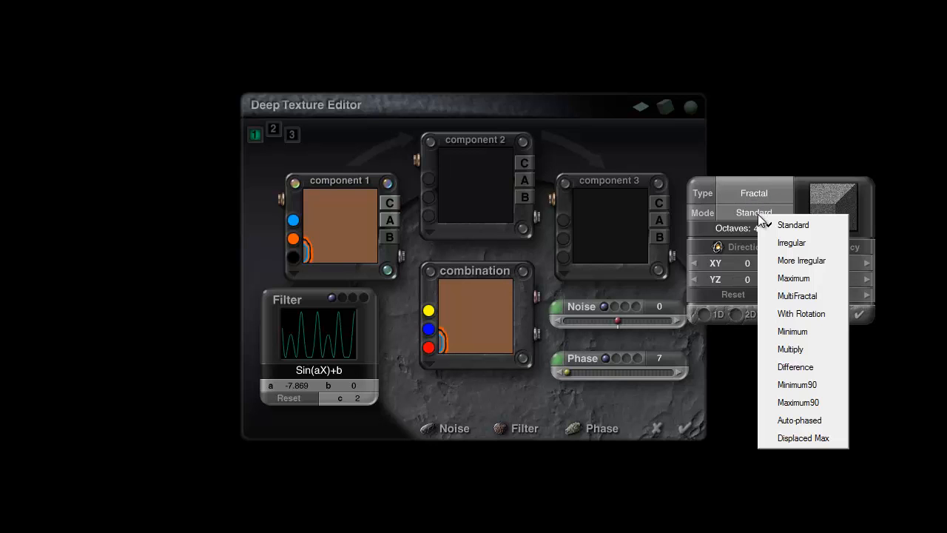
pyautogui.click(793, 297)
pyautogui.moveTo(885, 246); pyautogui.dragTo(934, 243)
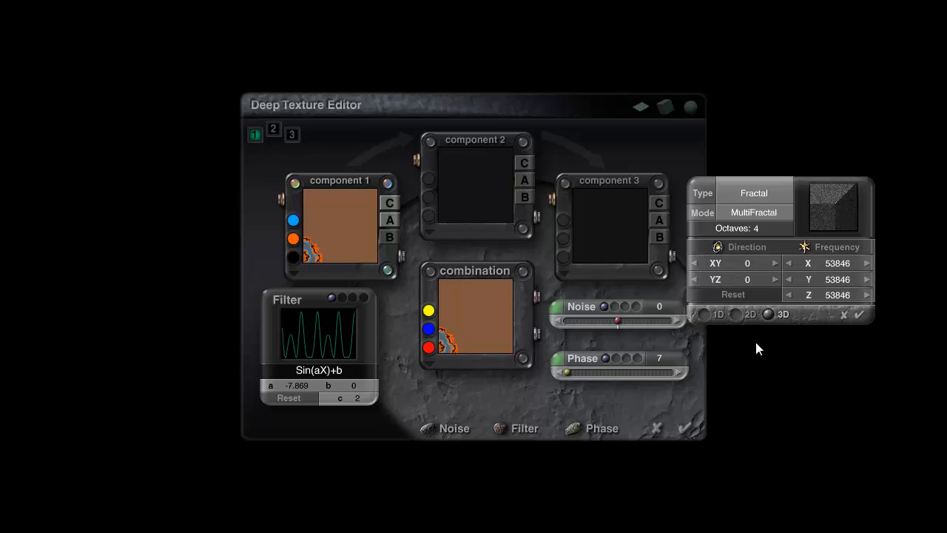
# Step: Switch the Fractal phase mode to Standard and back to MultiFractal to compare the texture
pyautogui.click(758, 211)
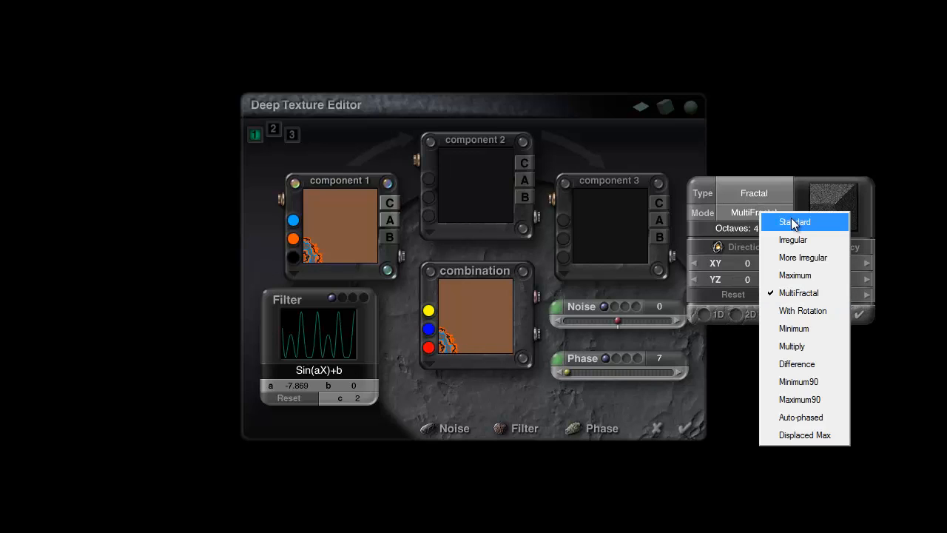
pyautogui.click(759, 217)
pyautogui.click(751, 215)
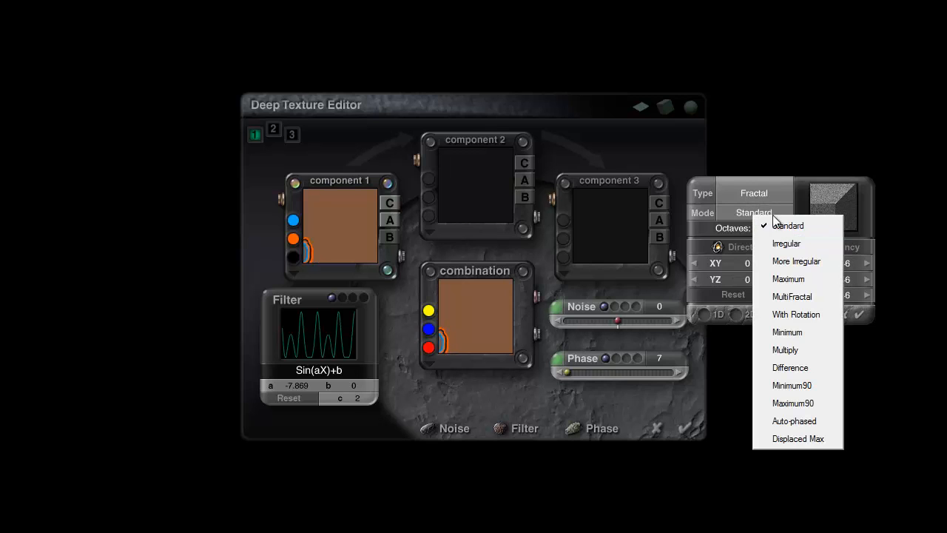
pyautogui.click(806, 296)
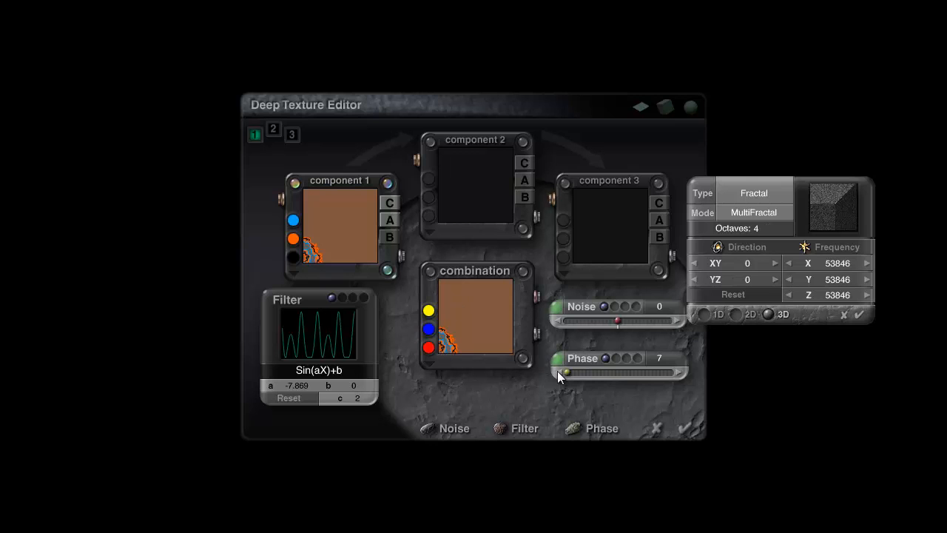
# Step: Accept the MultiFractal phase, the texture and the material, and render the nebula
pyautogui.click(860, 314)
pyautogui.click(683, 427)
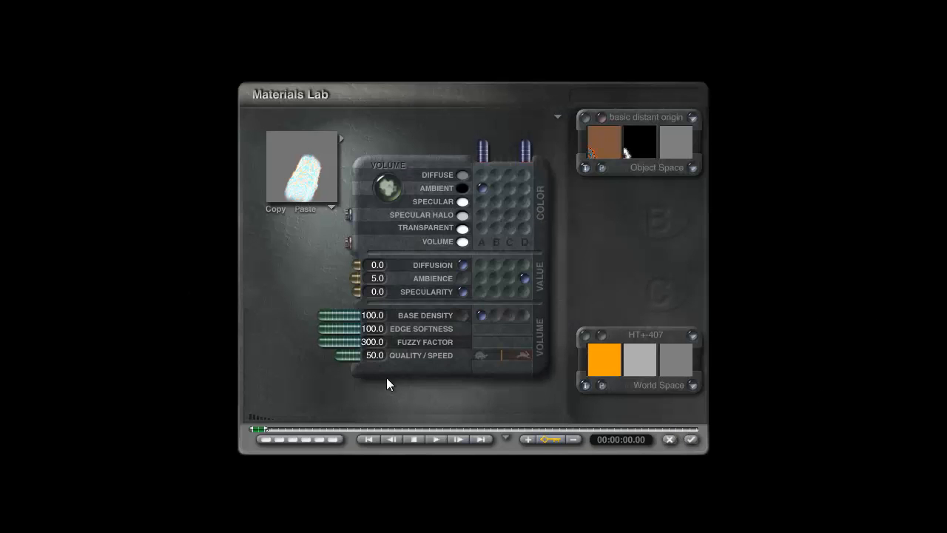
pyautogui.click(690, 440)
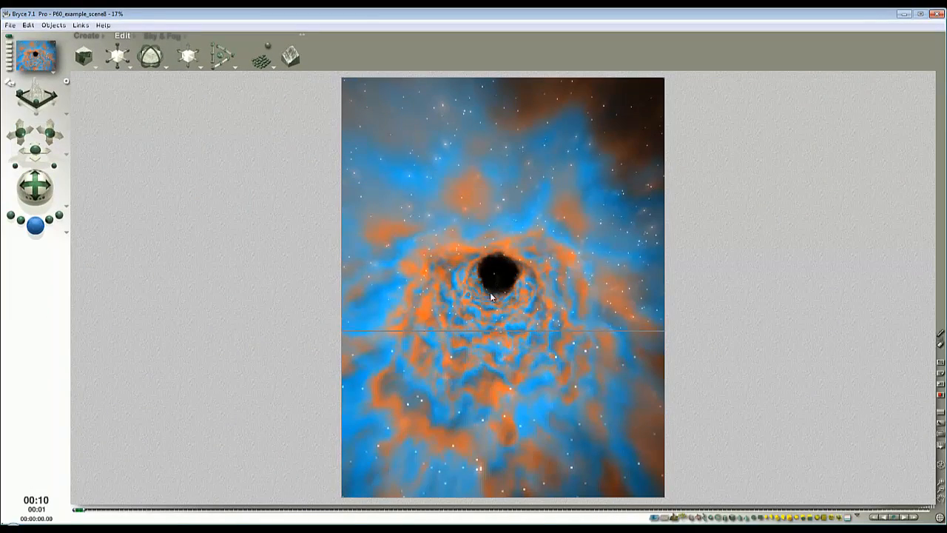
pyautogui.click(487, 338)
pyautogui.keyDown('ctrl'); pyautogui.click(506, 338); pyautogui.keyUp('ctrl')
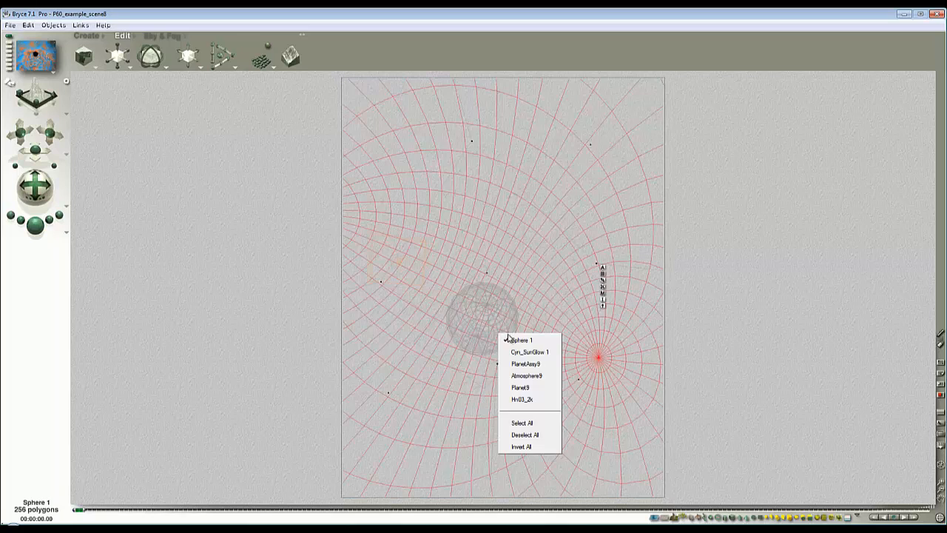
pyautogui.click(761, 367)
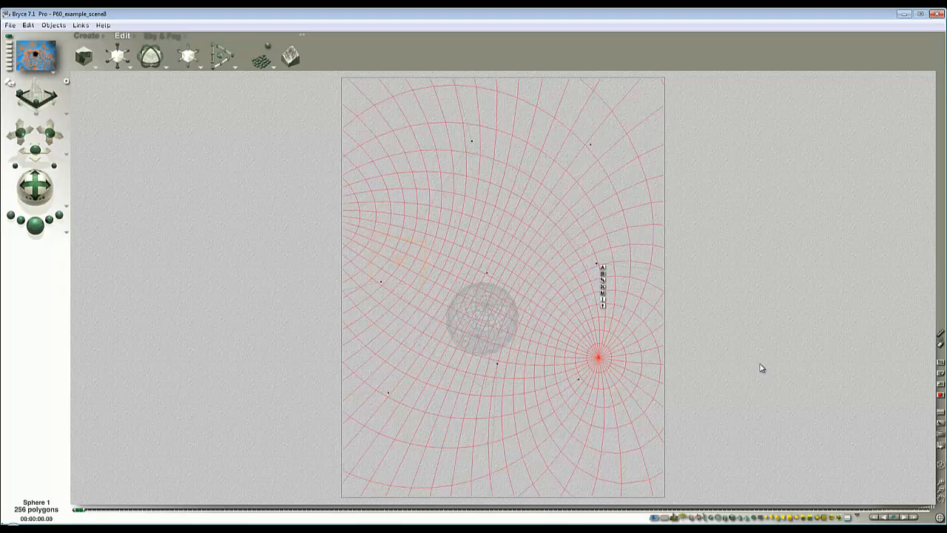
# Step: Select the scene's hidden objects together, turn off their Hidden attribute and render the scene with the asteroid
pyautogui.click(856, 516)
pyautogui.click(880, 483)
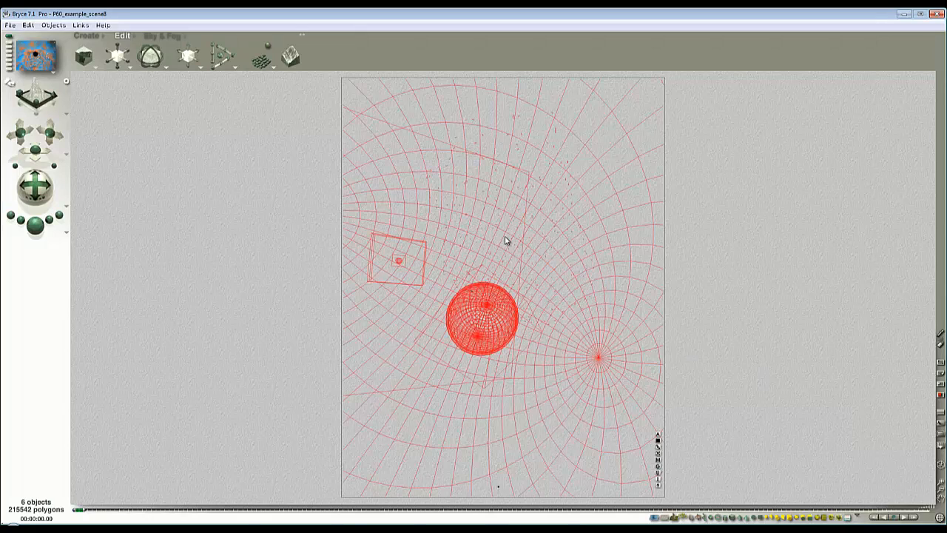
pyautogui.click(658, 435)
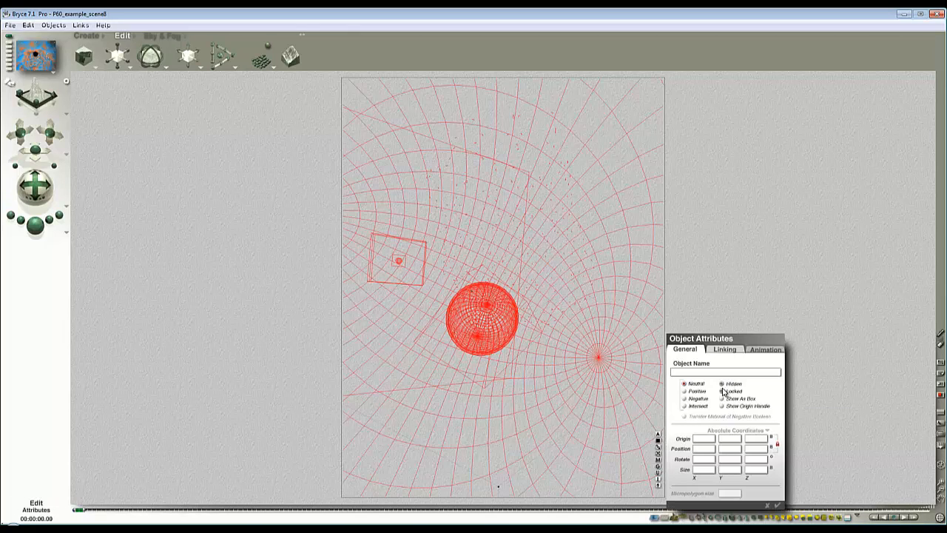
pyautogui.click(777, 506)
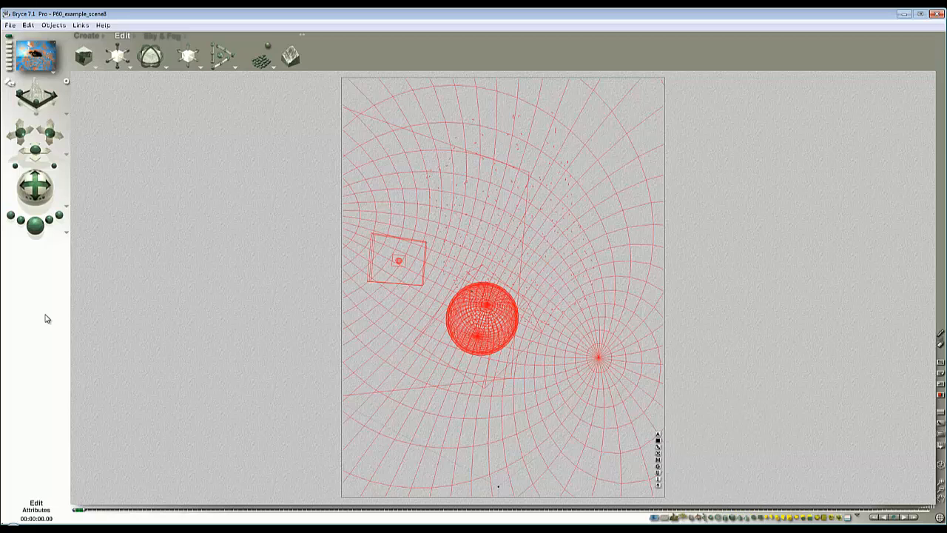
pyautogui.click(34, 224)
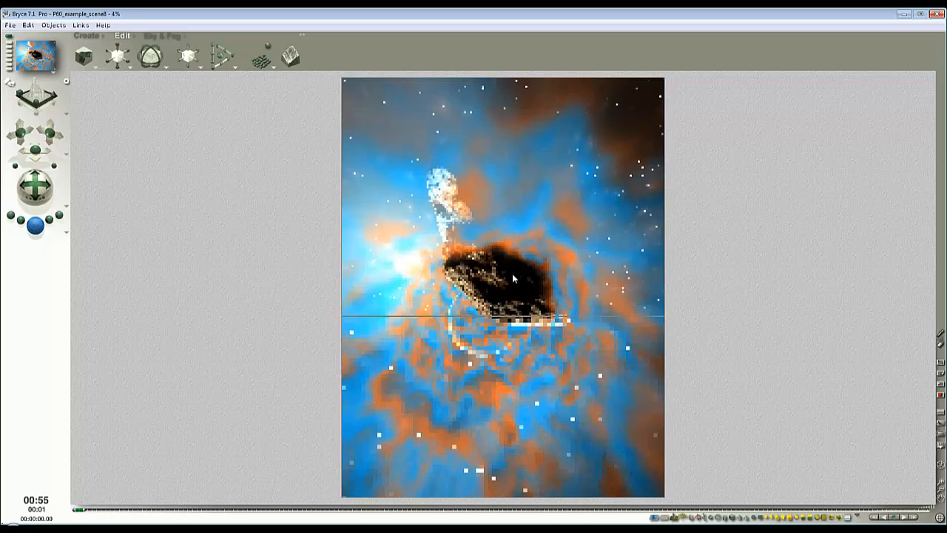
pyautogui.click(467, 296)
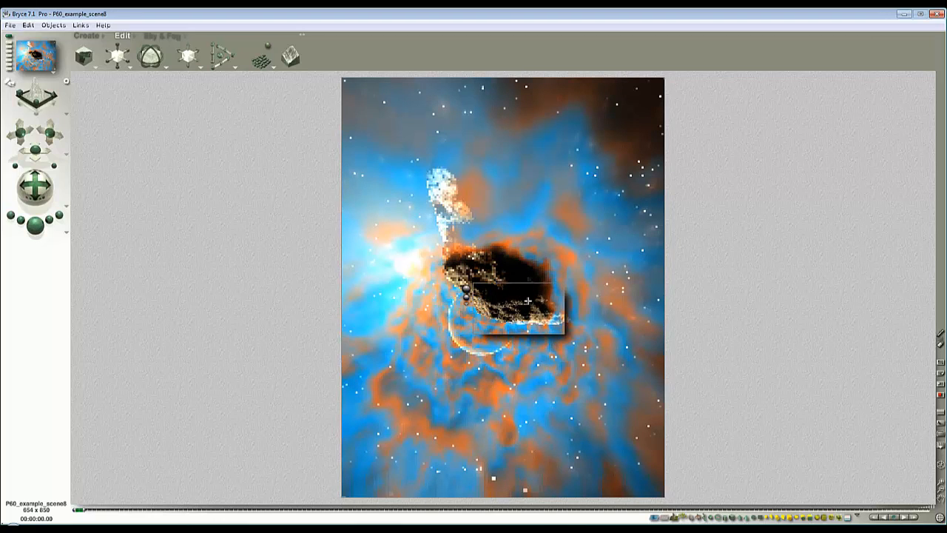
pyautogui.click(512, 291)
# Step: Select Sphere 1 from the overlapping objects, enlarge it uniformly and render the scene from the camera view
pyautogui.keyDown('ctrl'); pyautogui.click(580, 282); pyautogui.keyUp('ctrl')
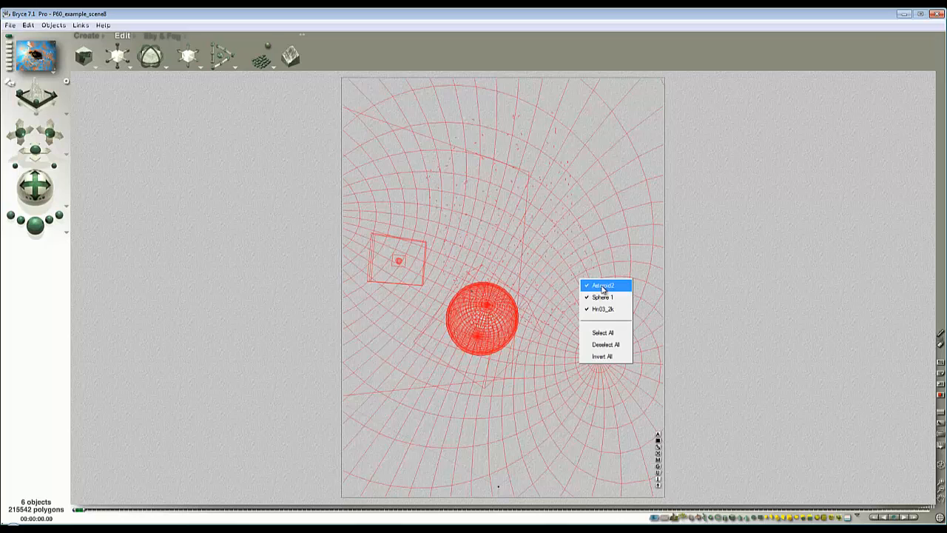
pyautogui.click(607, 299)
pyautogui.press('4')
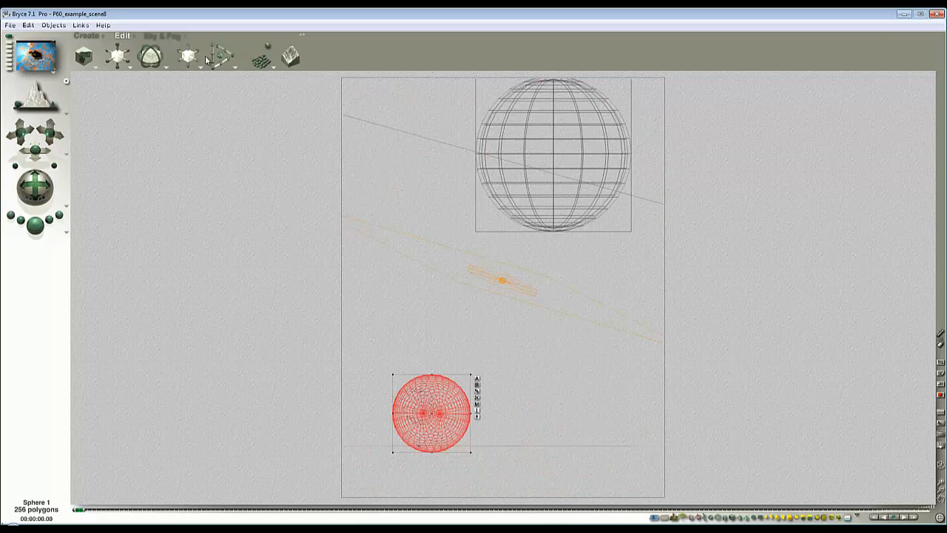
pyautogui.moveTo(114, 55); pyautogui.dragTo(174, 74)
pyautogui.press('1')
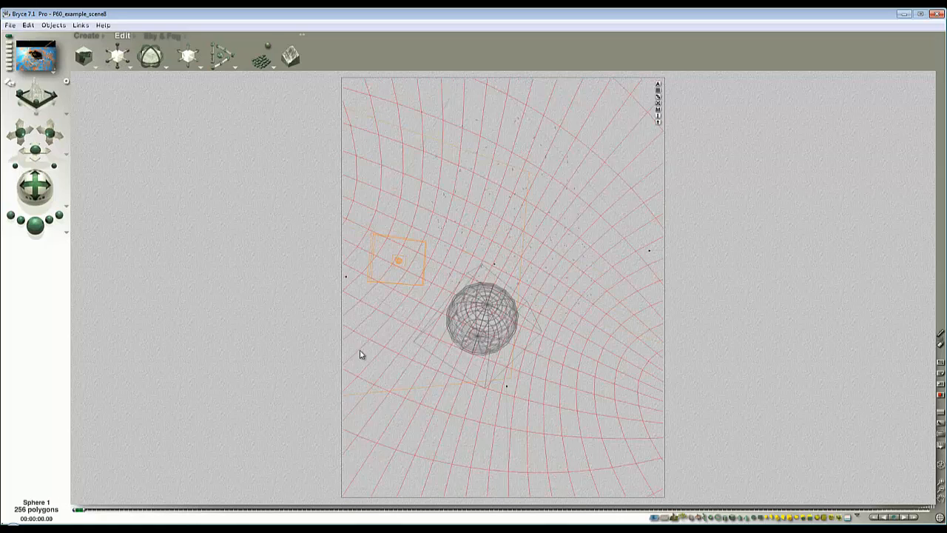
pyautogui.click(35, 224)
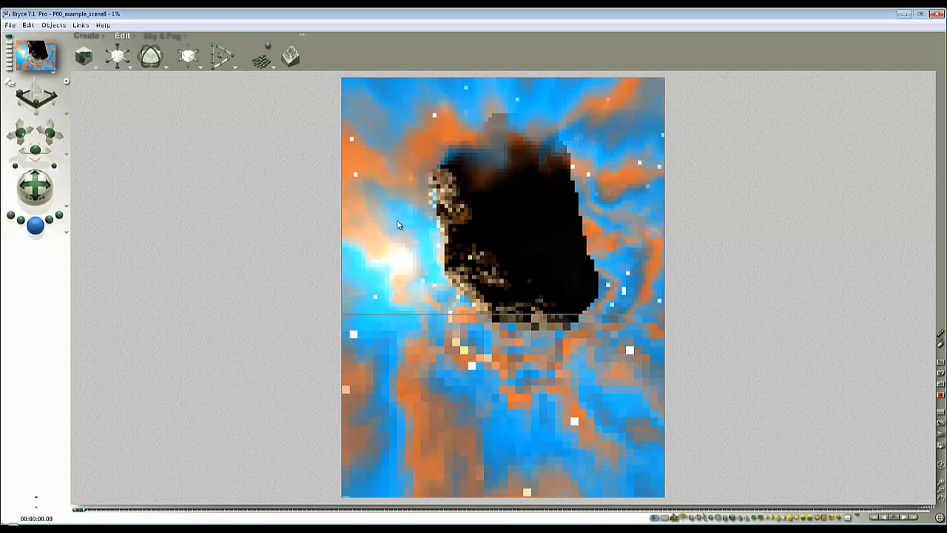
# Step: Pick the nebula sphere from the overlapping objects, reposition it along the Z axis and render the scene
pyautogui.click(508, 284)
pyautogui.keyDown('ctrl'); pyautogui.click(528, 231); pyautogui.keyUp('ctrl')
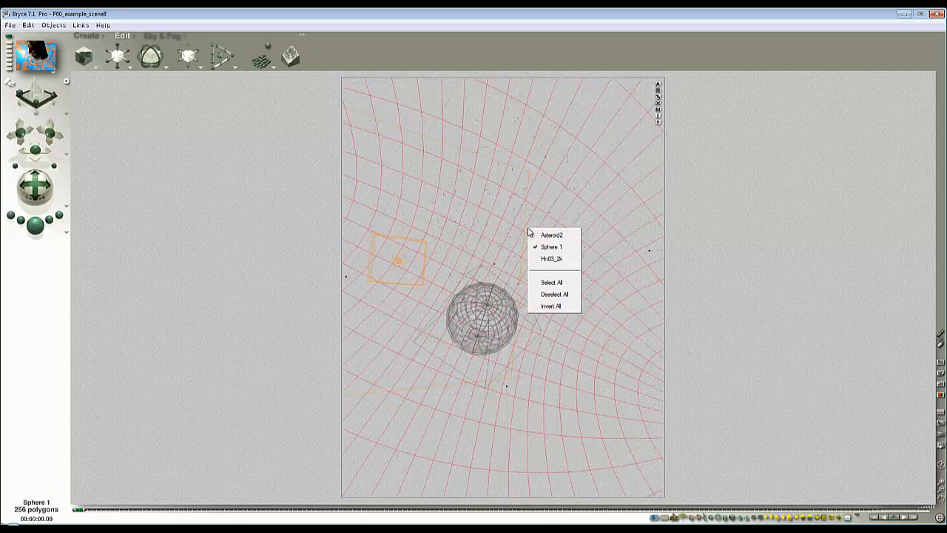
pyautogui.click(553, 259)
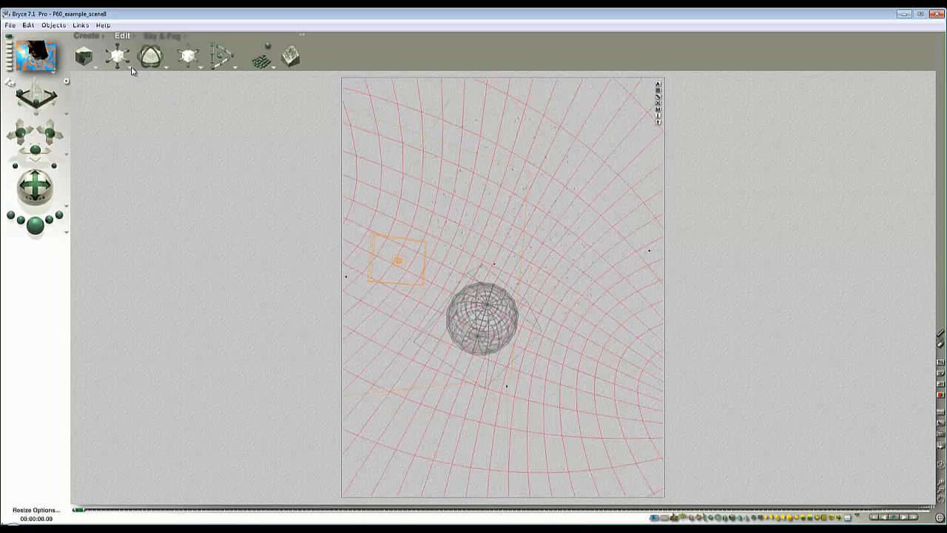
pyautogui.click(201, 71)
pyautogui.click(237, 98)
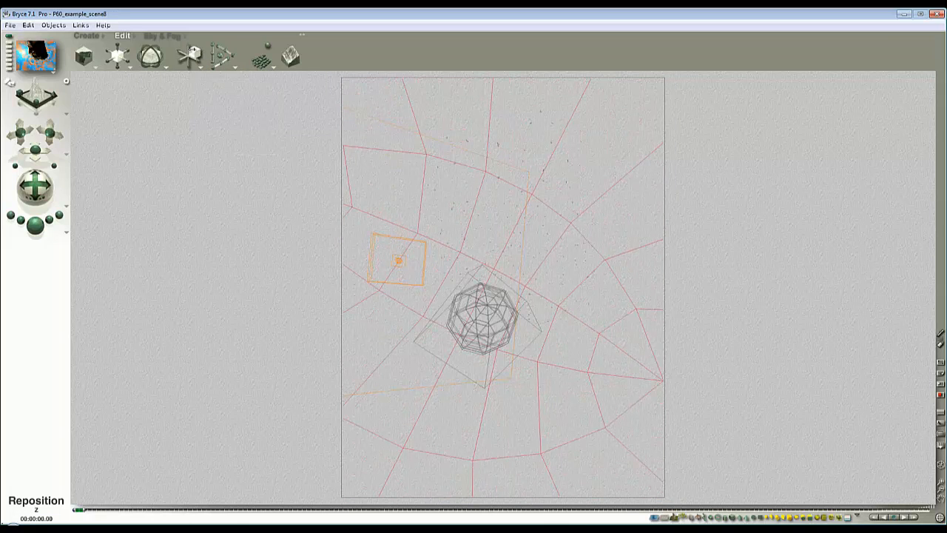
pyautogui.click(54, 240)
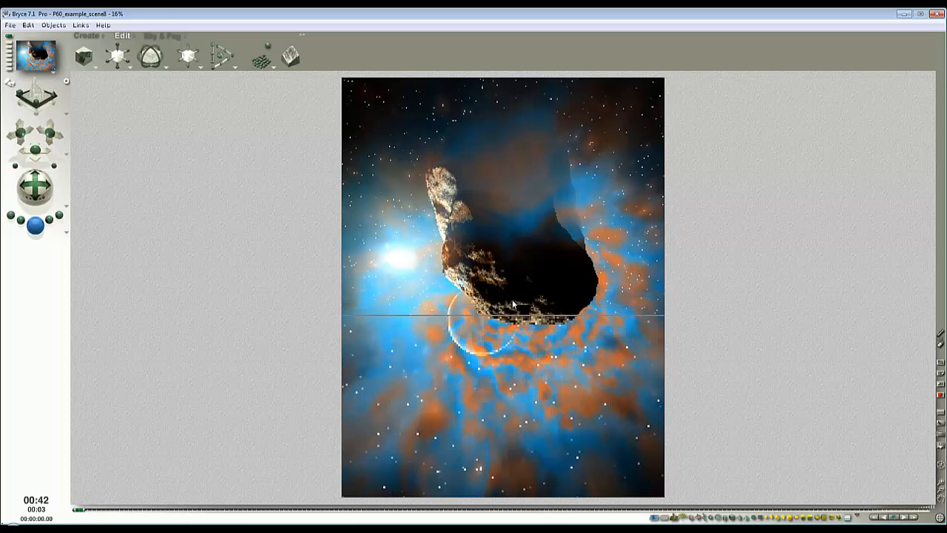
# Step: Open the nebula sphere's basic distant origin texture for editing and set component 1's second colour to light blue
pyautogui.click(506, 330)
pyautogui.click(643, 323)
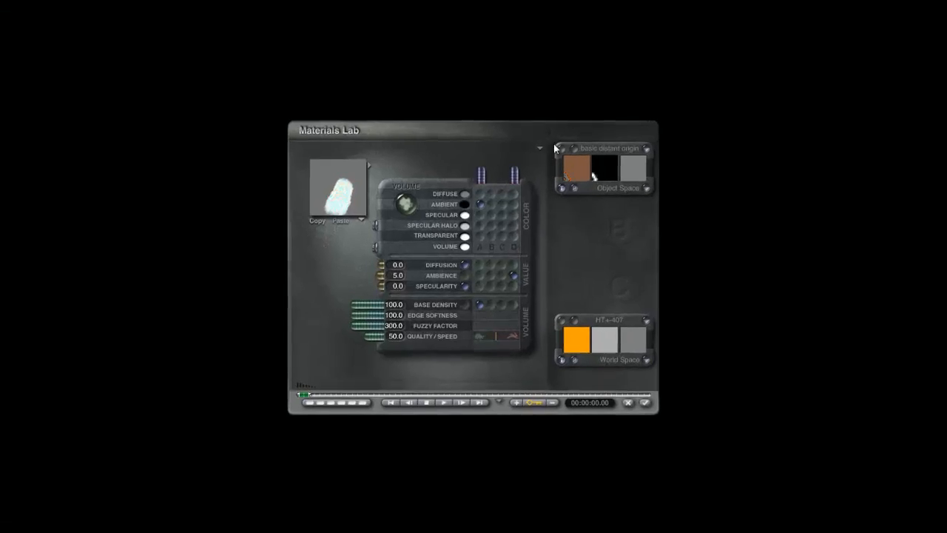
pyautogui.click(595, 125)
pyautogui.moveTo(293, 239); pyautogui.dragTo(363, 298)
pyautogui.click(685, 429)
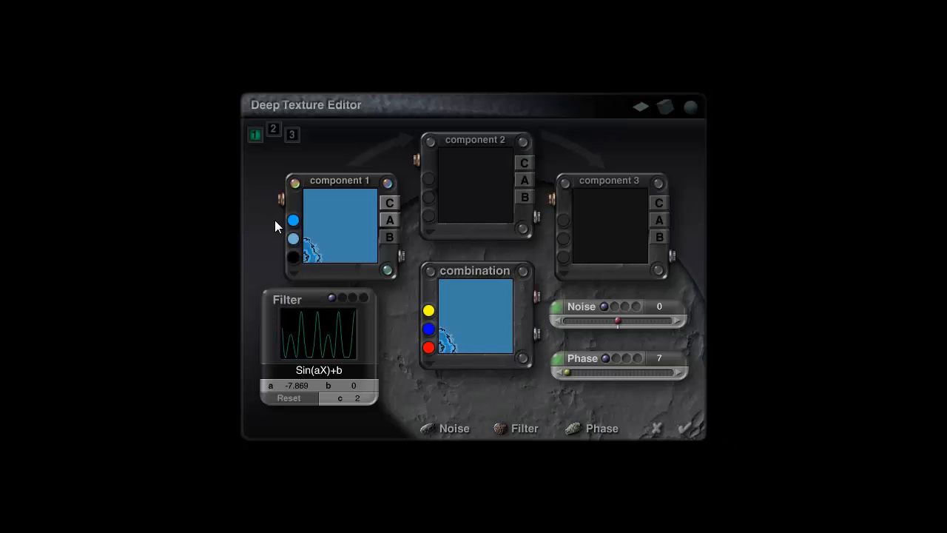
# Step: Darken component 1's first colour to a muted teal by lowering green and blue, accept the material and render
pyautogui.click(292, 219)
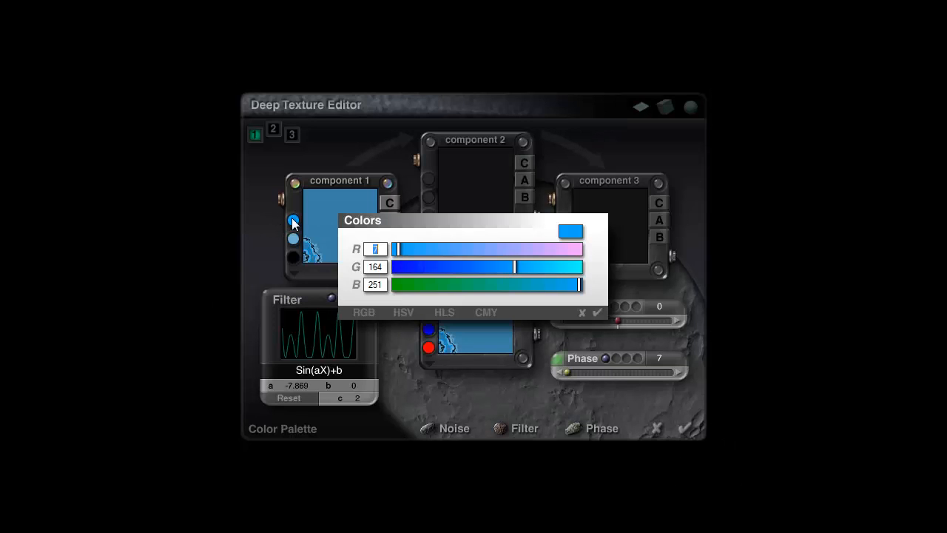
pyautogui.click(470, 272)
pyautogui.click(482, 288)
pyautogui.click(597, 313)
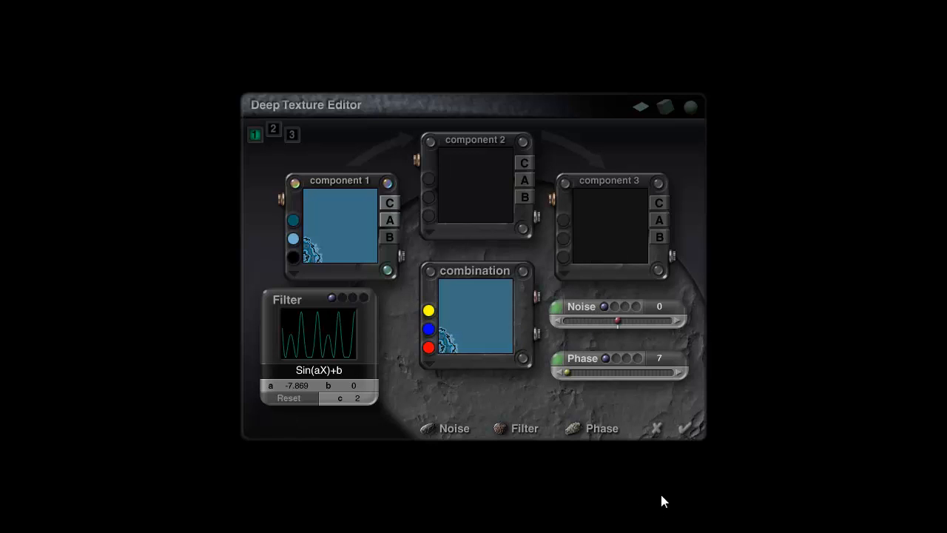
pyautogui.click(682, 430)
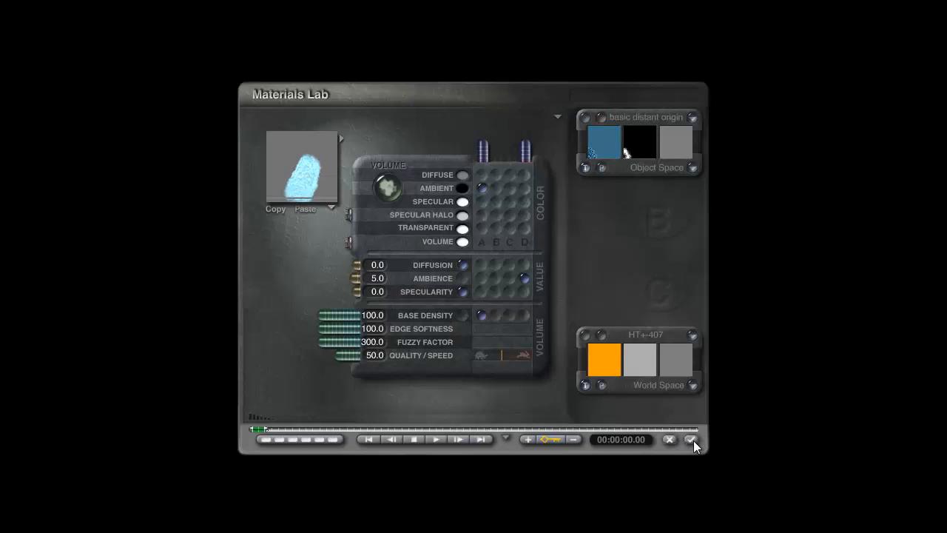
pyautogui.click(690, 440)
pyautogui.hotkey('ctrl', 'r')
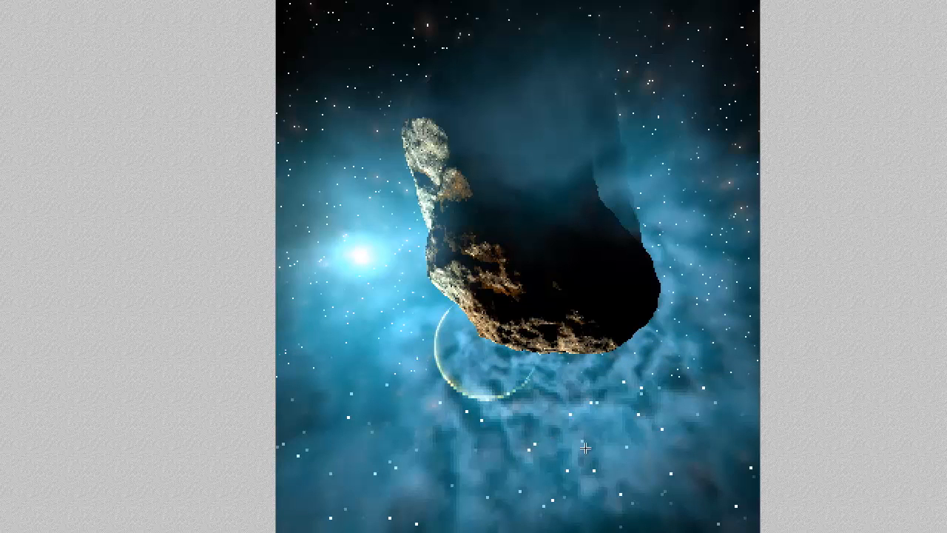
# Step: Select Asteroid2 from the overlapping objects, shift it up and away from the small planet, and render the scene
pyautogui.click(576, 304)
pyautogui.keyDown('ctrl'); pyautogui.click(576, 211); pyautogui.keyUp('ctrl')
pyautogui.click(592, 216)
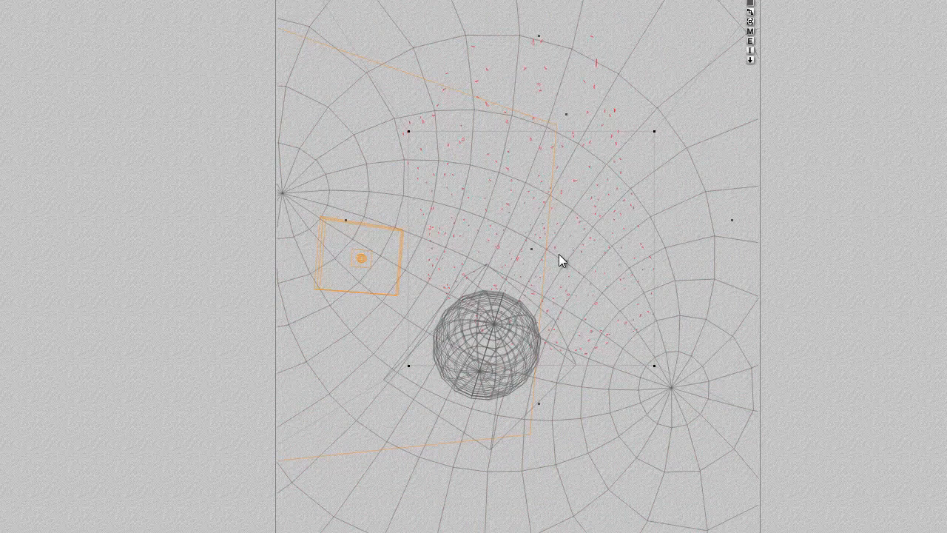
pyautogui.moveTo(560, 254); pyautogui.dragTo(633, 191)
pyautogui.hotkey('ctrl', 'r')
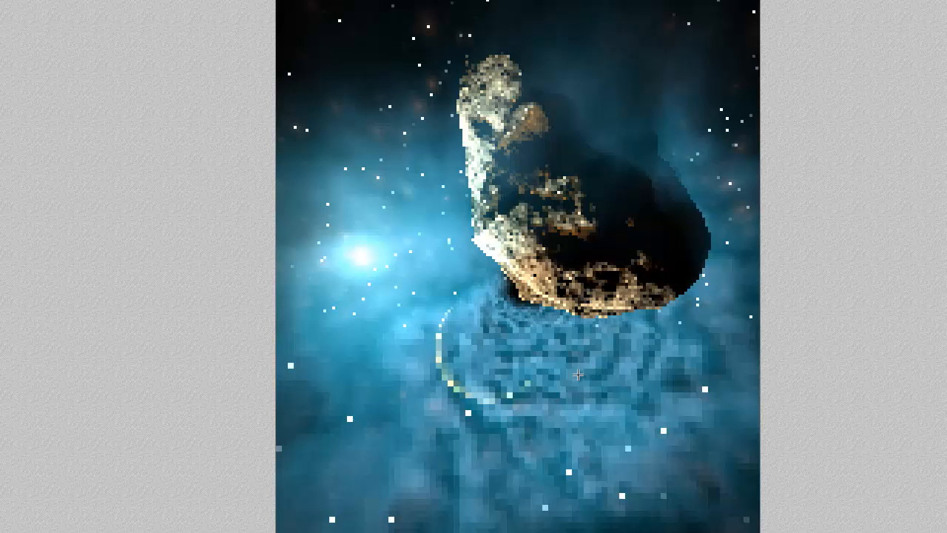
pyautogui.moveTo(578, 375); pyautogui.dragTo(465, 295)
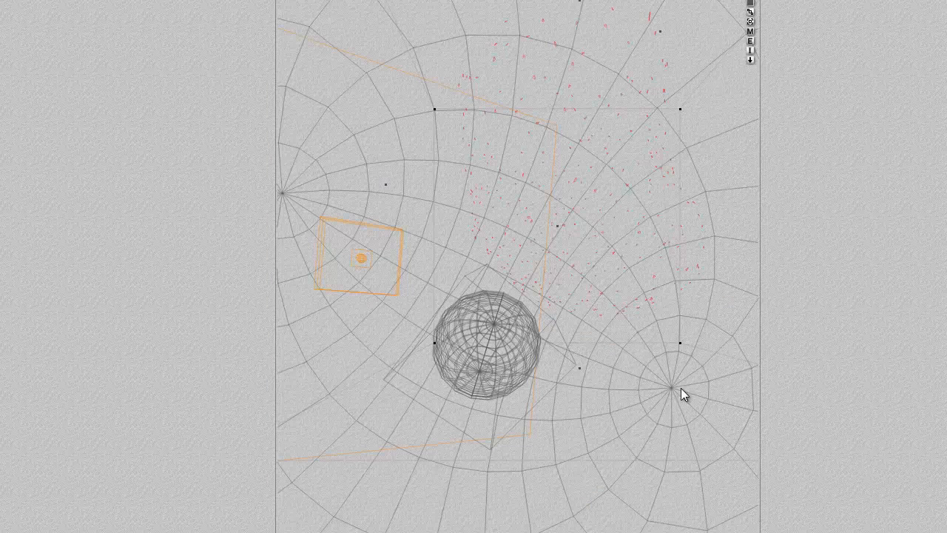
# Step: Set the Quality/Speed of the nebula sphere's volume material to 65 and accept the material
pyautogui.click(680, 388)
pyautogui.click(707, 393)
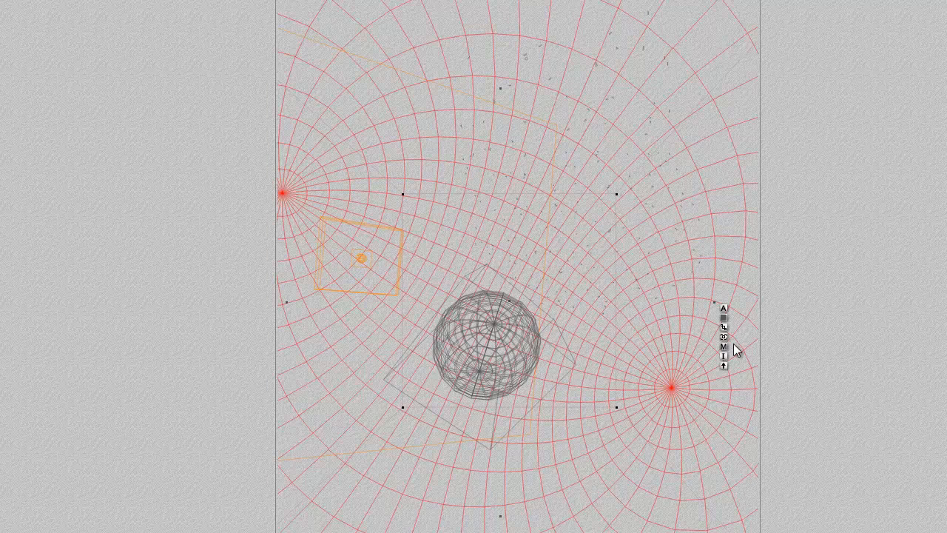
pyautogui.click(723, 345)
pyautogui.click(374, 355)
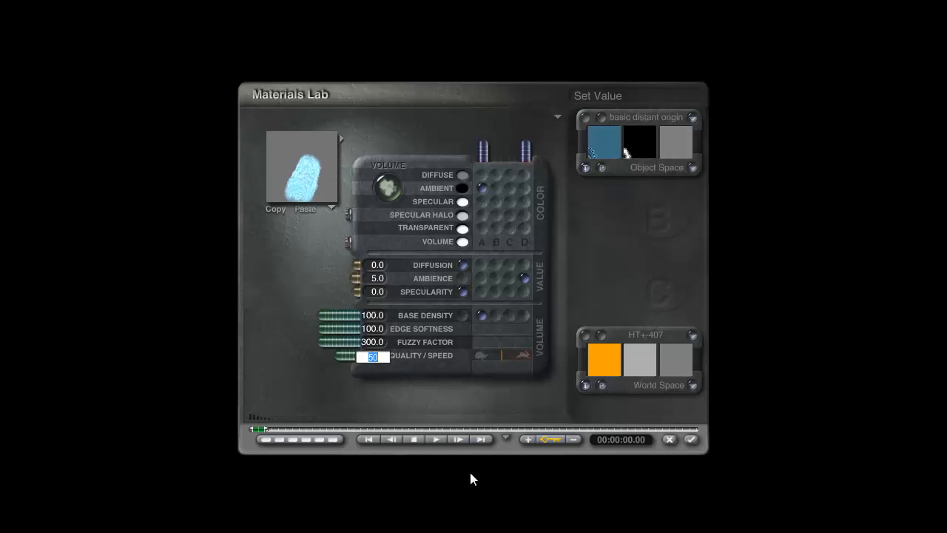
pyautogui.write('65')
pyautogui.press('Return')
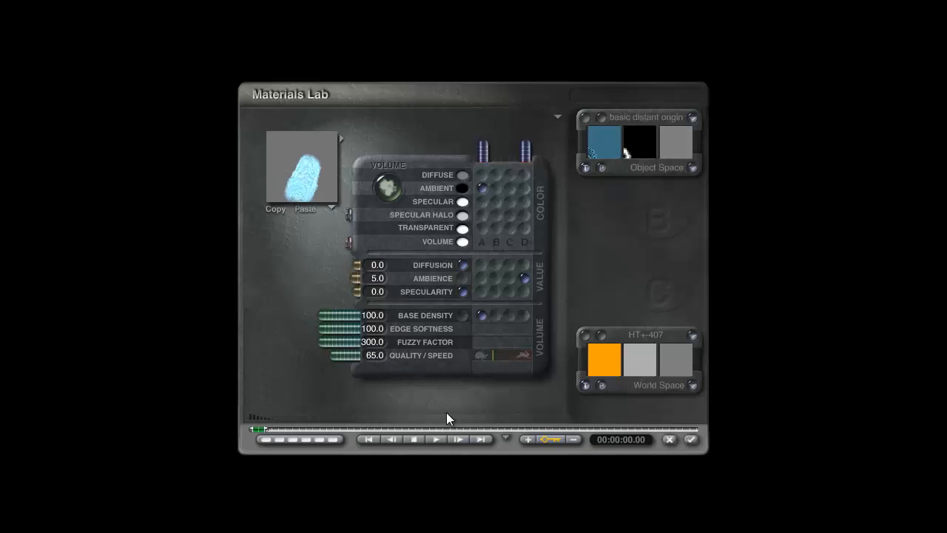
pyautogui.click(691, 439)
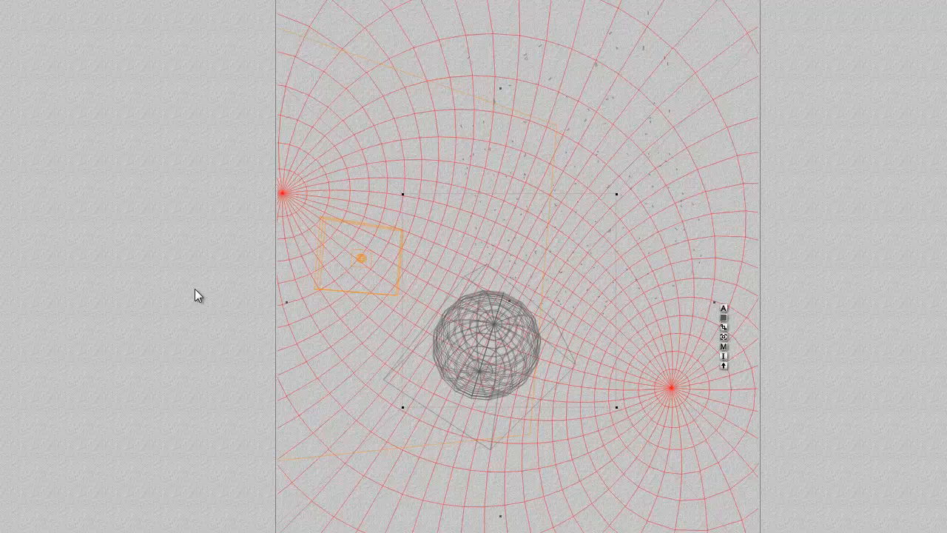
# Step: Render the scene and spot-render two nebula areas below the asteroid
pyautogui.hotkey('ctrl', 'r')
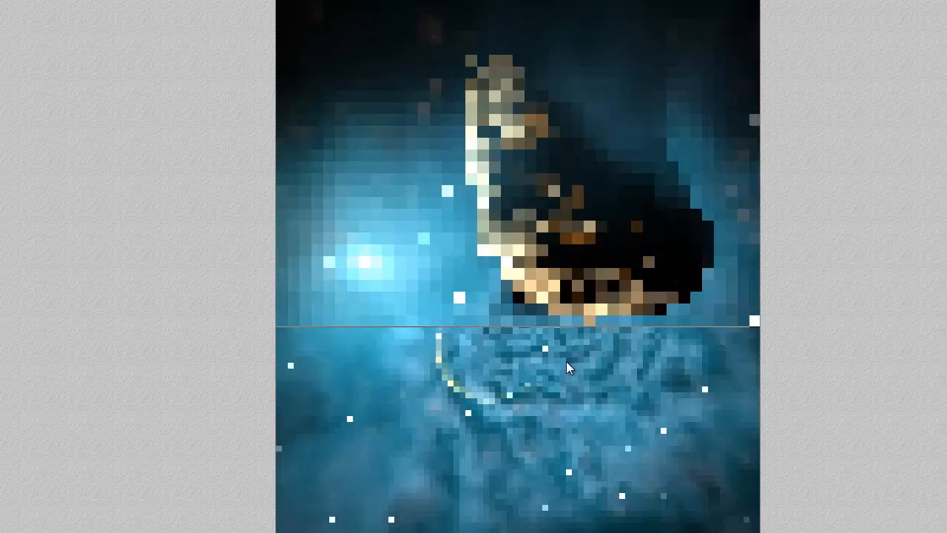
pyautogui.moveTo(596, 447); pyautogui.dragTo(474, 347)
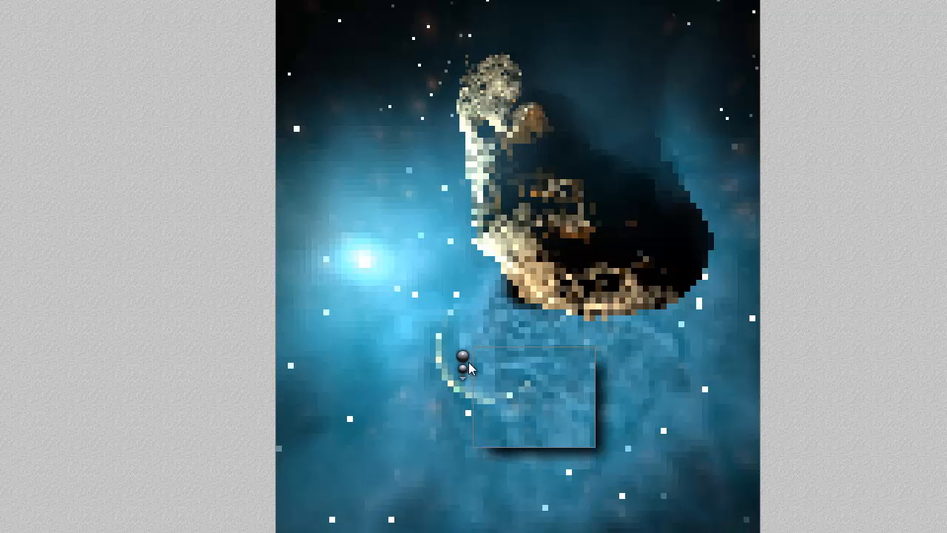
pyautogui.moveTo(698, 435); pyautogui.dragTo(574, 353)
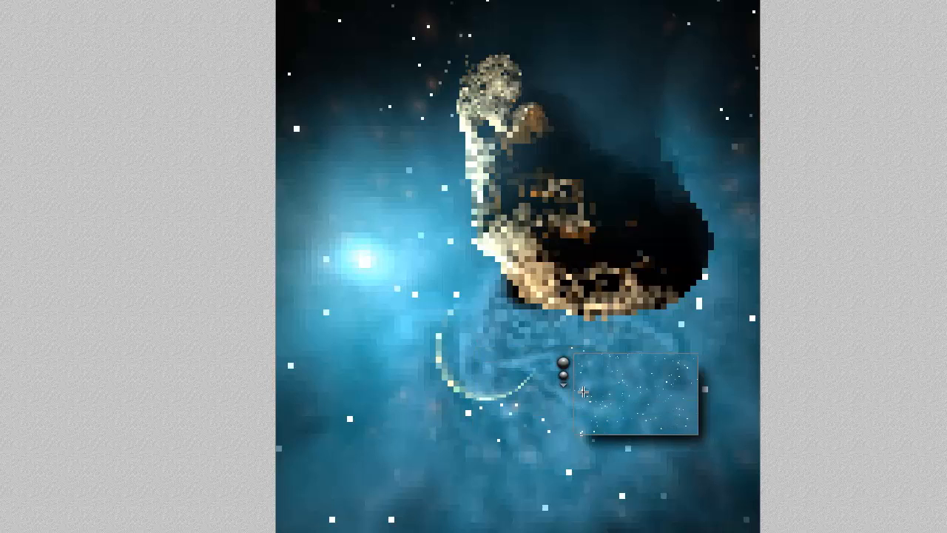
# Step: Open the nebula sphere's distant origin texture and turn off component 1's colour output to expose its alpha pattern
pyautogui.click(693, 252)
pyautogui.click(725, 345)
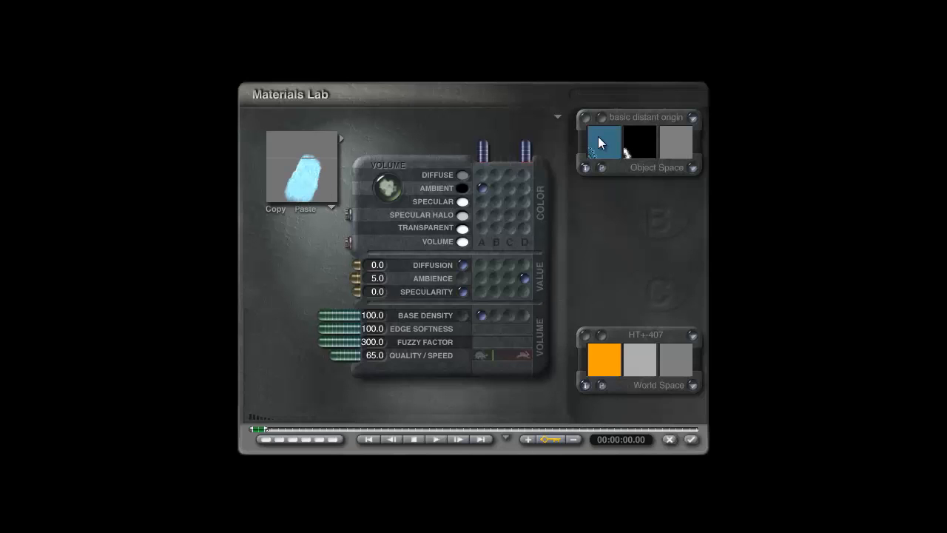
pyautogui.click(599, 143)
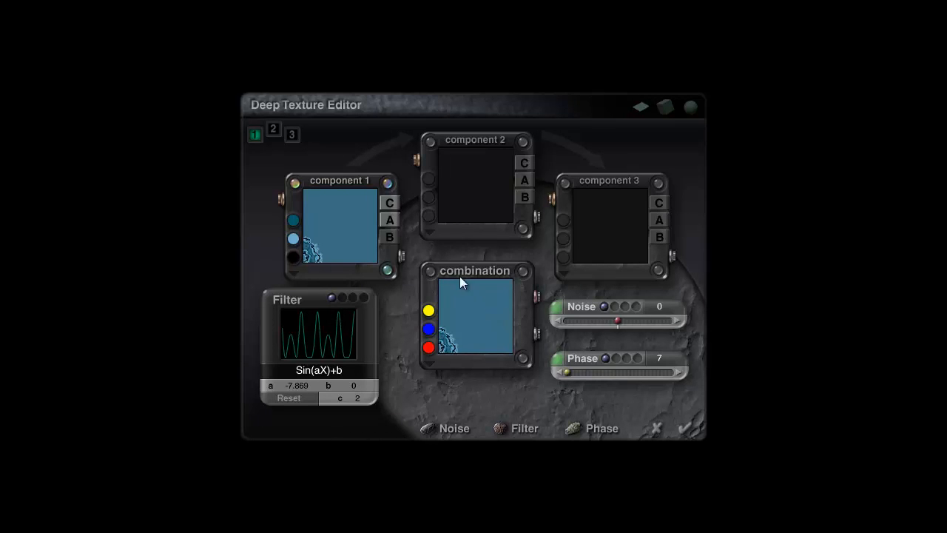
pyautogui.click(431, 272)
pyautogui.click(388, 202)
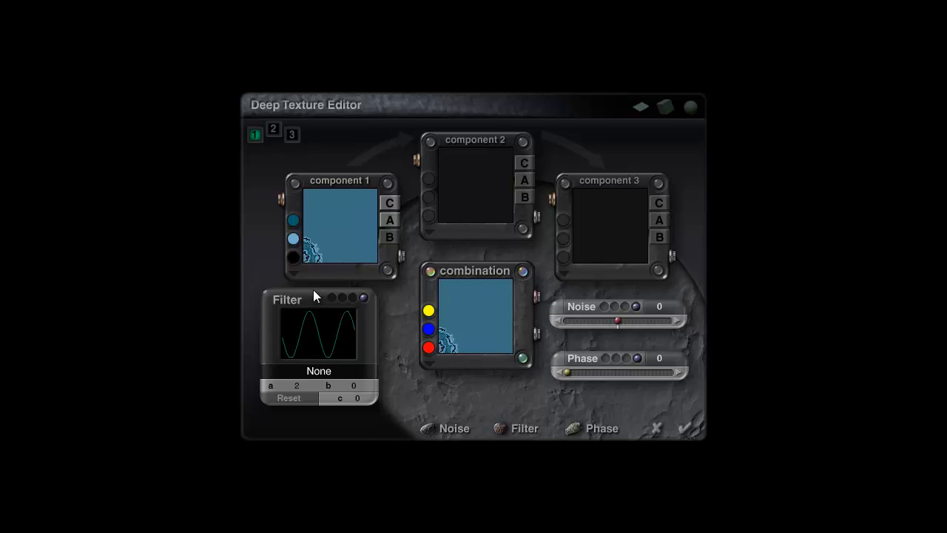
pyautogui.click(294, 182)
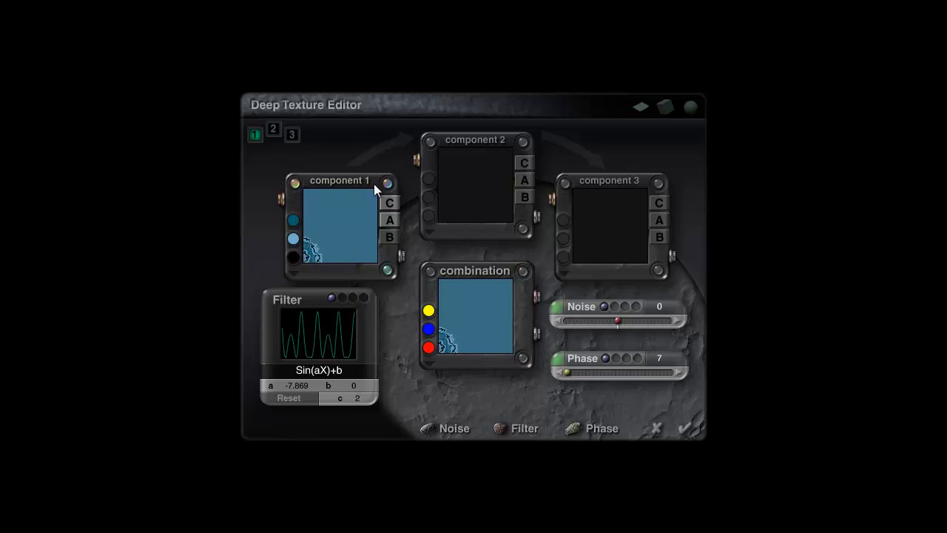
pyautogui.click(388, 202)
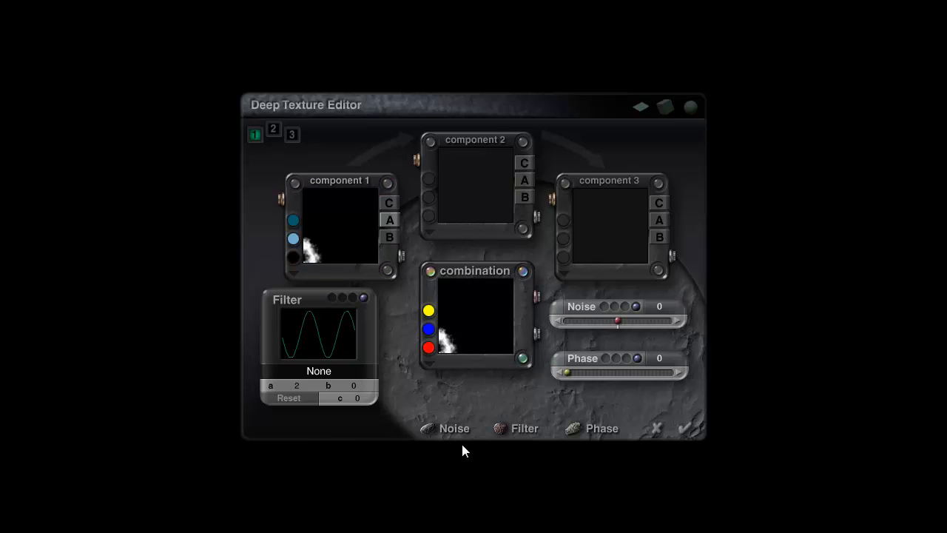
# Step: Apply the Smooth Clip aX+b filter to the texture's combination, with a at 9.2126 and b at -5.5482
pyautogui.click(308, 372)
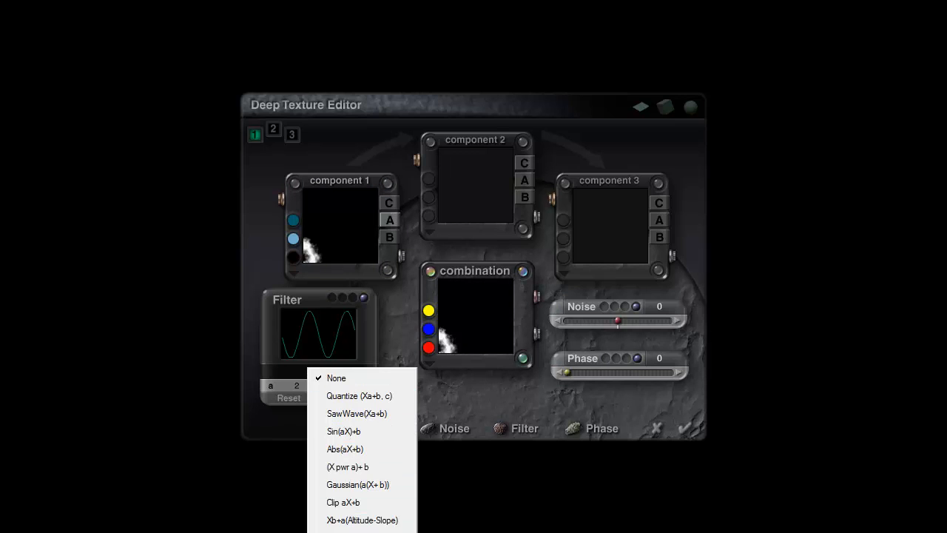
pyautogui.click(348, 530)
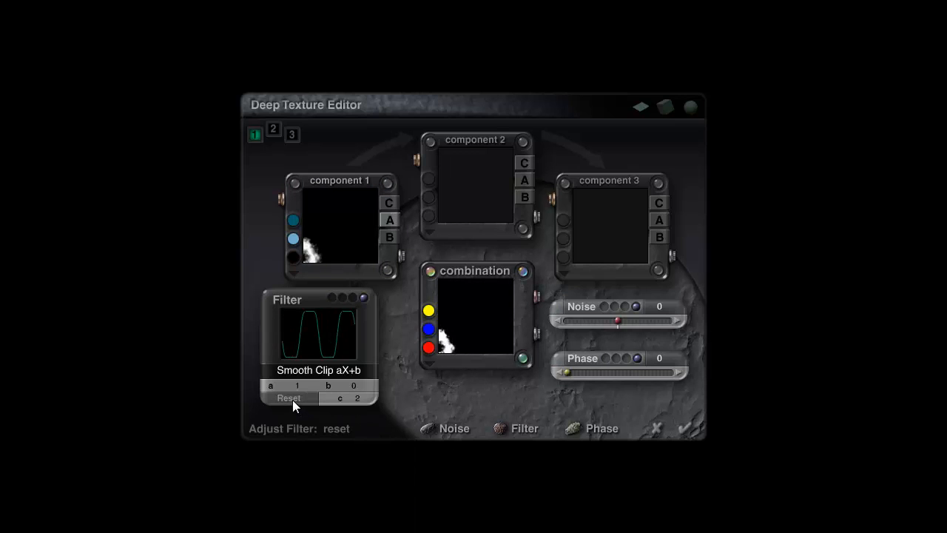
pyautogui.moveTo(296, 385)
pyautogui.mouseDown()
pyautogui.moveTo(315, 385)
pyautogui.moveTo(295, 386)
pyautogui.mouseUp()
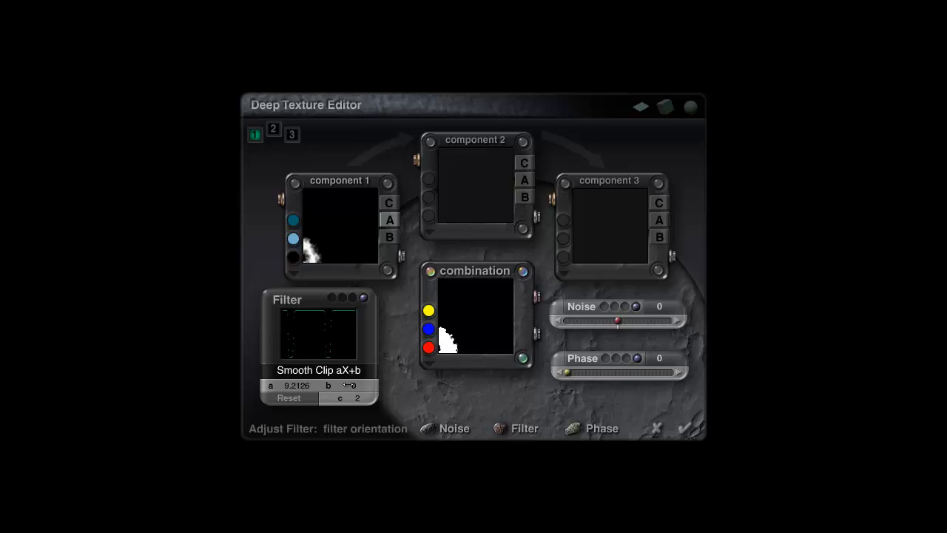
pyautogui.moveTo(353, 386); pyautogui.dragTo(350, 385)
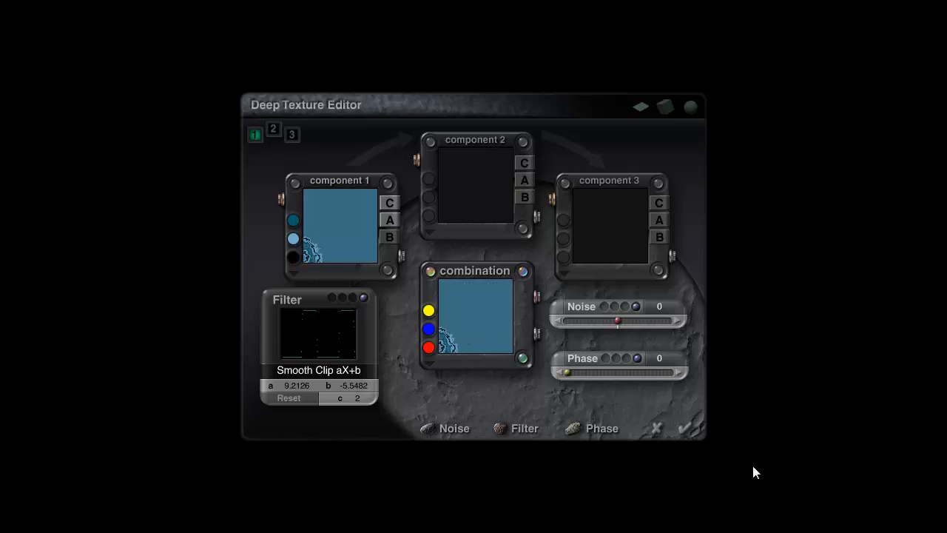
# Step: Accept the filtered texture and the nebula material, and render the scene again
pyautogui.click(686, 429)
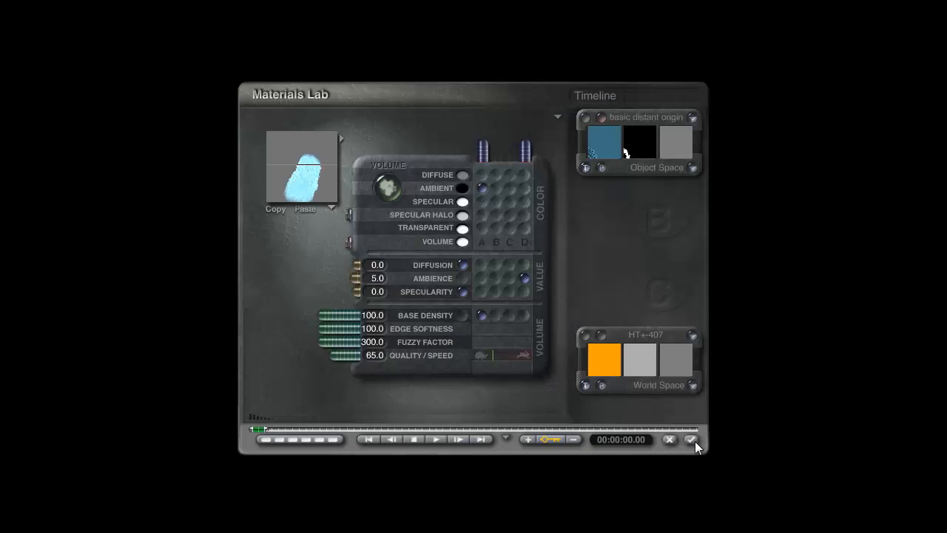
pyautogui.click(694, 440)
pyautogui.hotkey('ctrl', 'r')
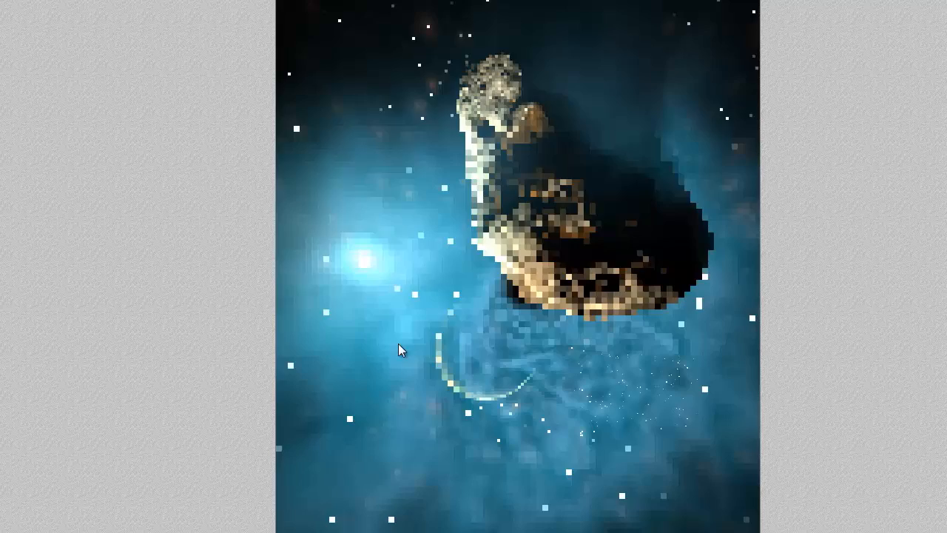
# Step: Spot-render several areas below the asteroid and around the small planet and bright star to examine the nebula detail
pyautogui.moveTo(523, 363); pyautogui.dragTo(659, 431)
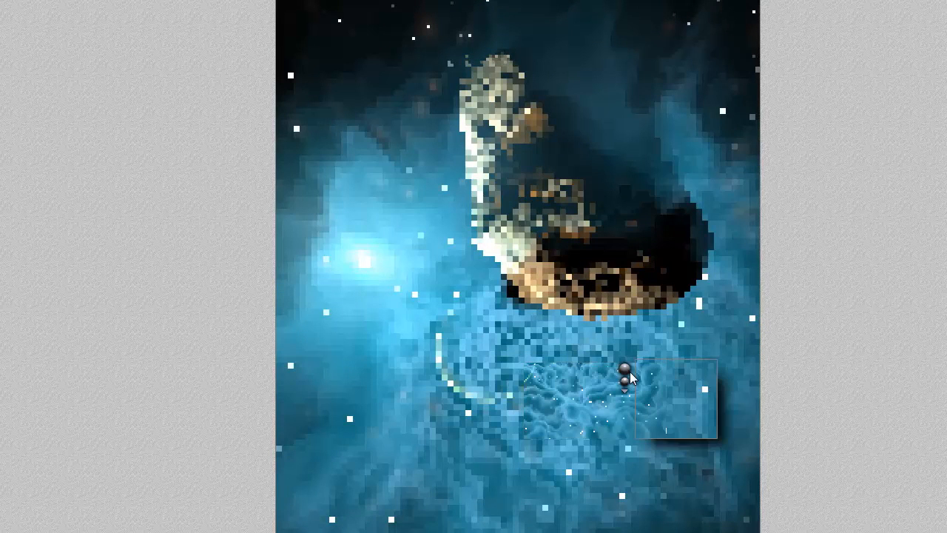
pyautogui.moveTo(636, 361); pyautogui.dragTo(718, 438)
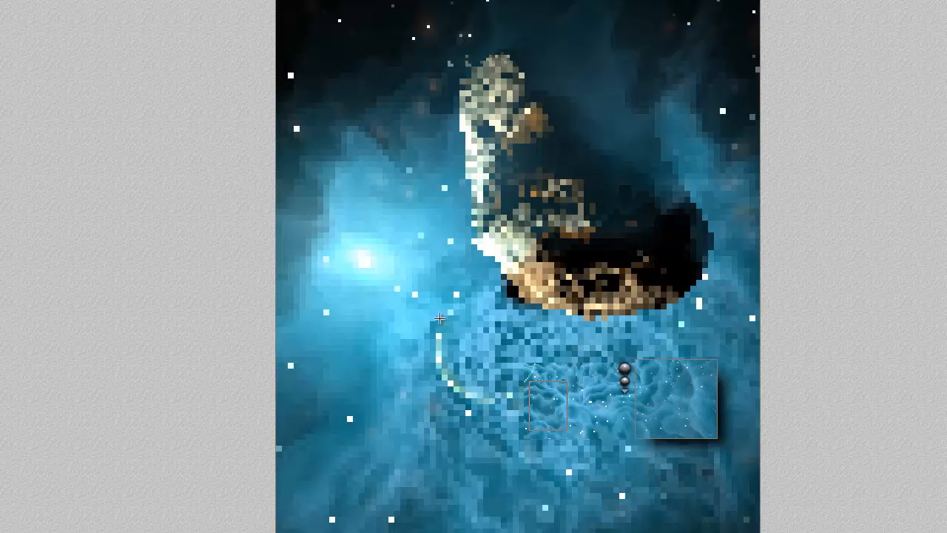
pyautogui.moveTo(419, 308); pyautogui.dragTo(568, 430)
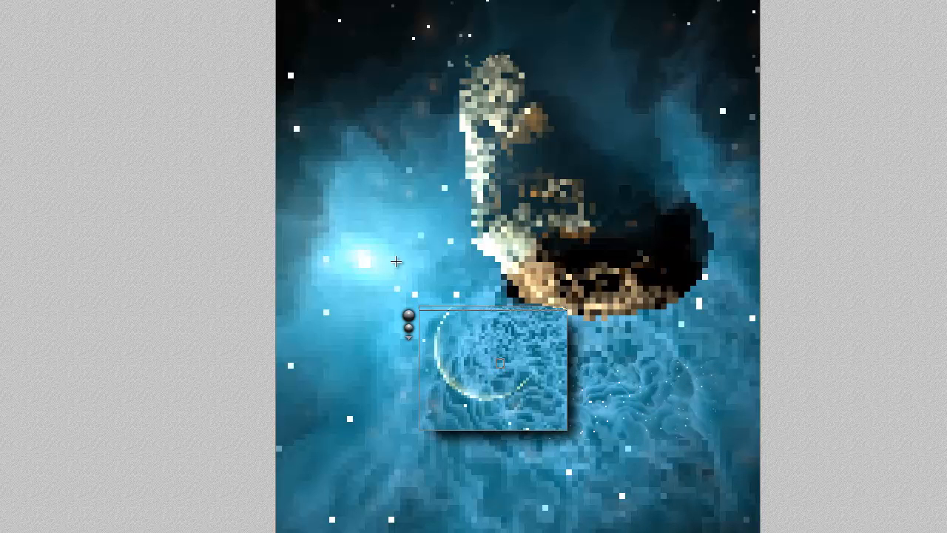
pyautogui.moveTo(375, 240); pyautogui.dragTo(504, 368)
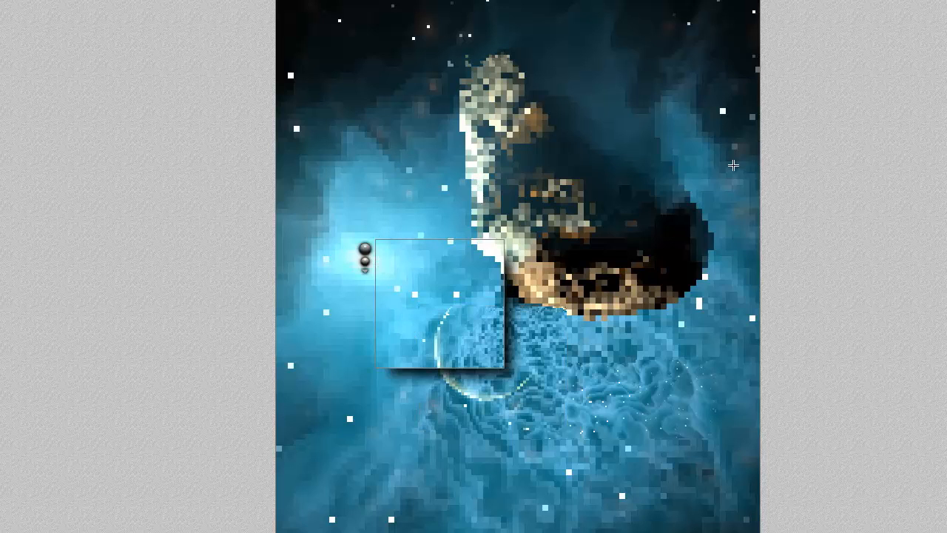
# Step: Spot-render the area above the asteroid's shadowed end and open the nebula sphere's basic distant origin texture
pyautogui.moveTo(689, 176); pyautogui.dragTo(612, 57)
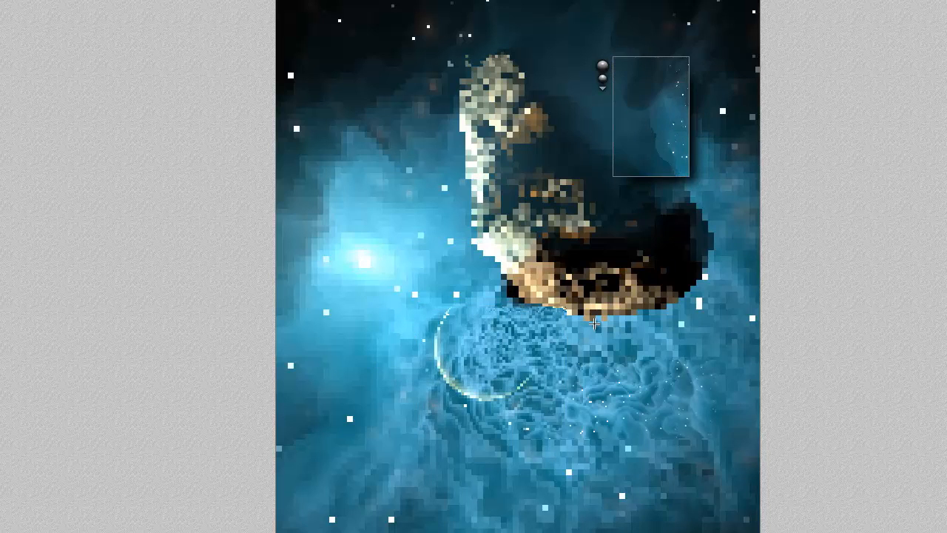
pyautogui.click(700, 405)
pyautogui.click(724, 346)
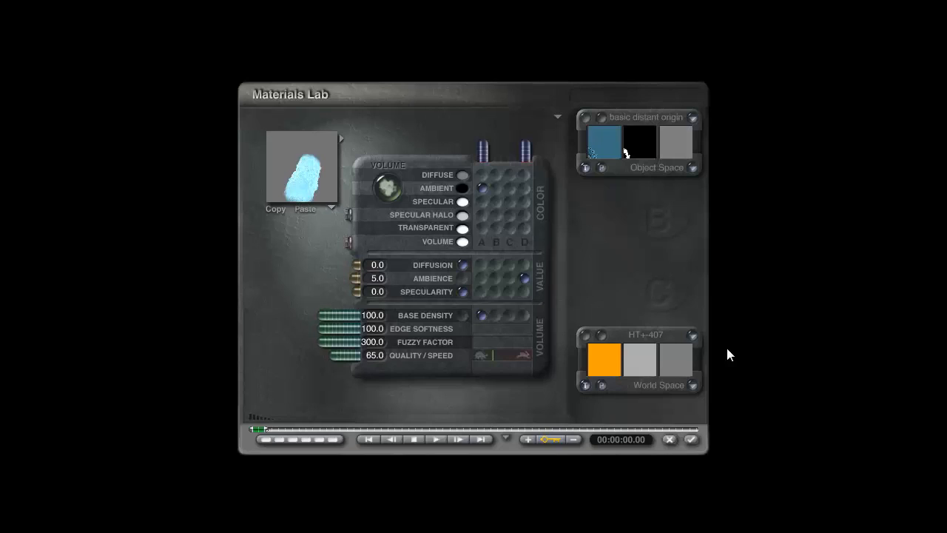
pyautogui.click(598, 151)
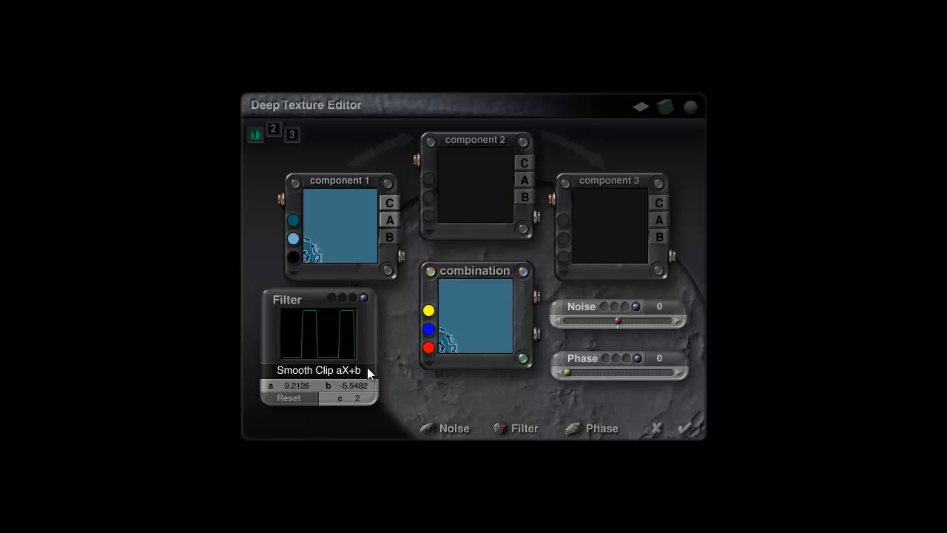
# Step: Reset the texture's Smooth Clip aX+b filter, adjust it to a 1.1625 and b -0.18511, and accept the texture
pyautogui.click(299, 398)
pyautogui.moveTo(296, 385); pyautogui.dragTo(343, 385)
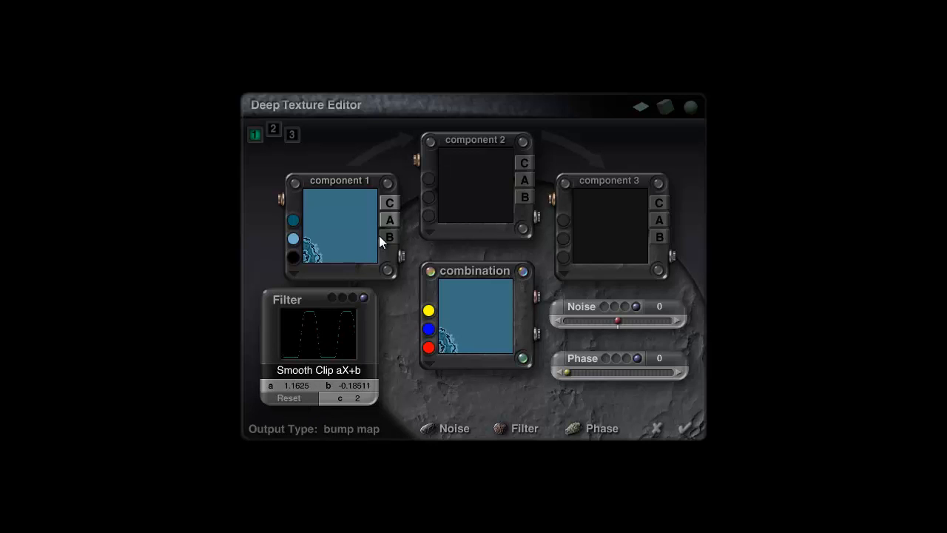
pyautogui.click(390, 219)
pyautogui.click(389, 203)
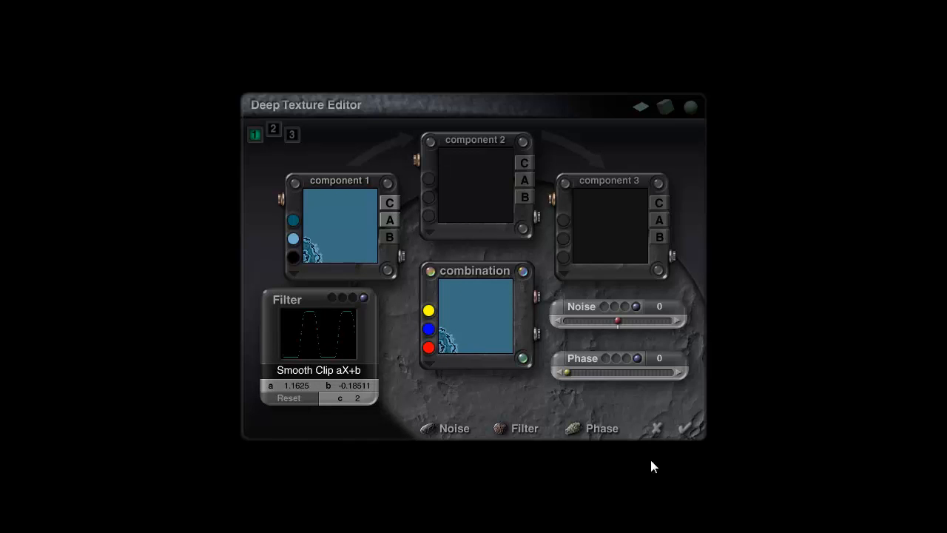
pyautogui.click(686, 428)
# Step: Try changing component 1's first colour to R 24, G 62, B 96 in the distant origin texture
pyautogui.click(600, 118)
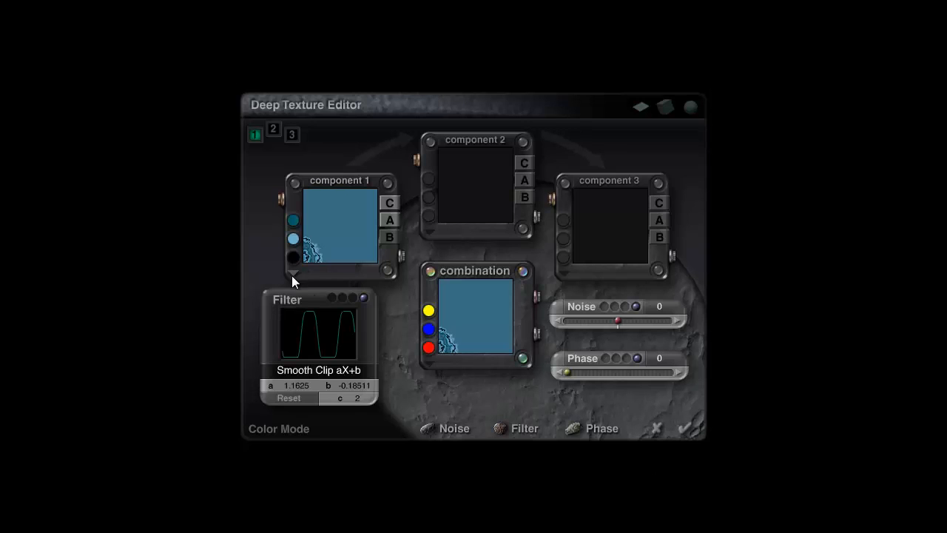
pyautogui.click(293, 220)
pyautogui.moveTo(449, 272); pyautogui.dragTo(439, 269)
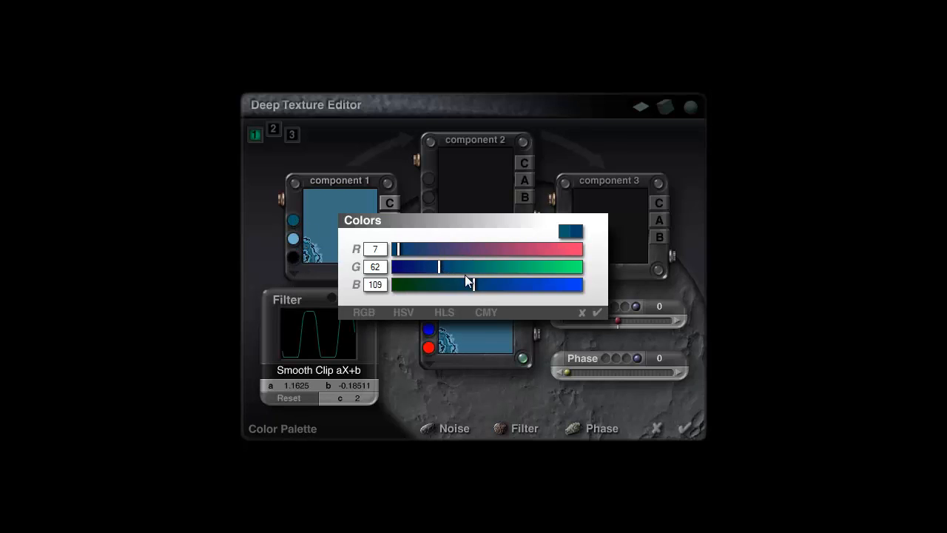
pyautogui.click(597, 313)
pyautogui.click(293, 220)
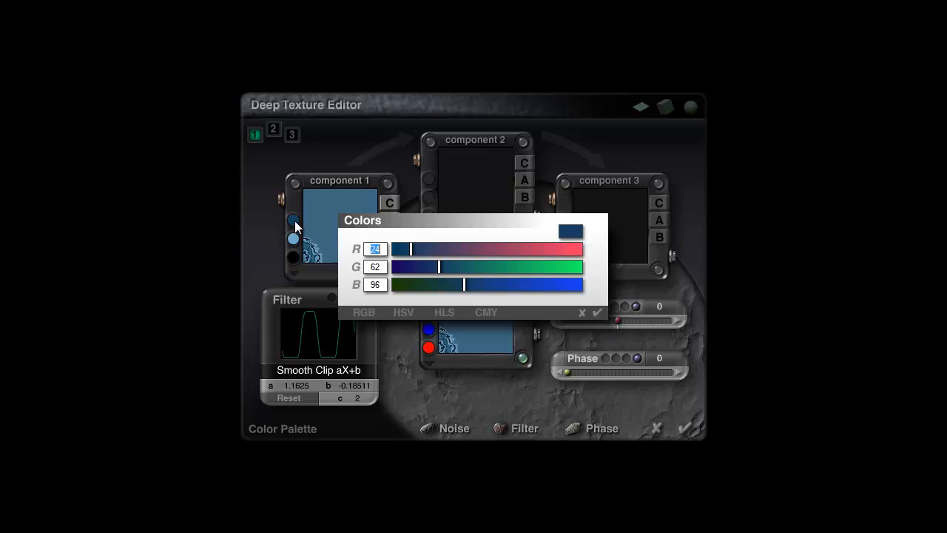
pyautogui.click(595, 313)
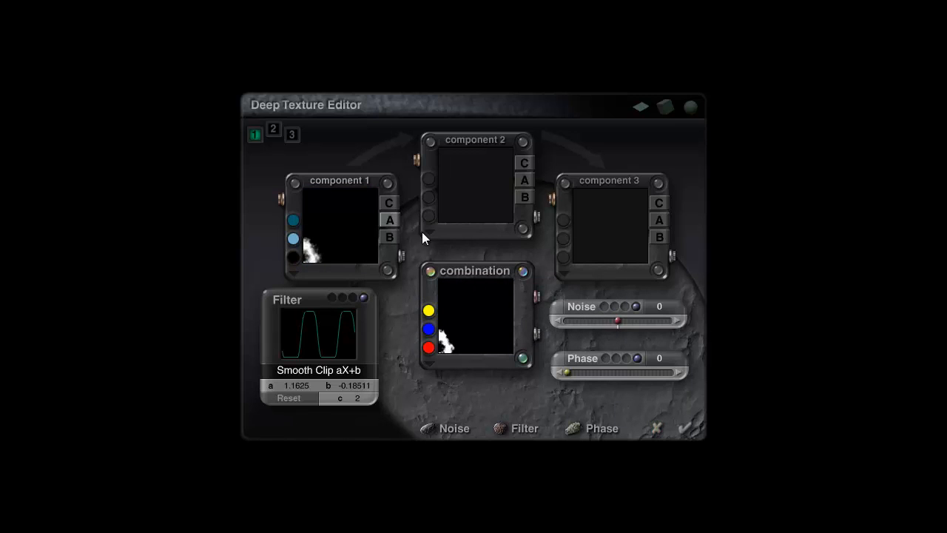
# Step: Darken component 1's first colour in HLS mode to lightness 37, raise its saturation, and accept the texture
pyautogui.click(296, 224)
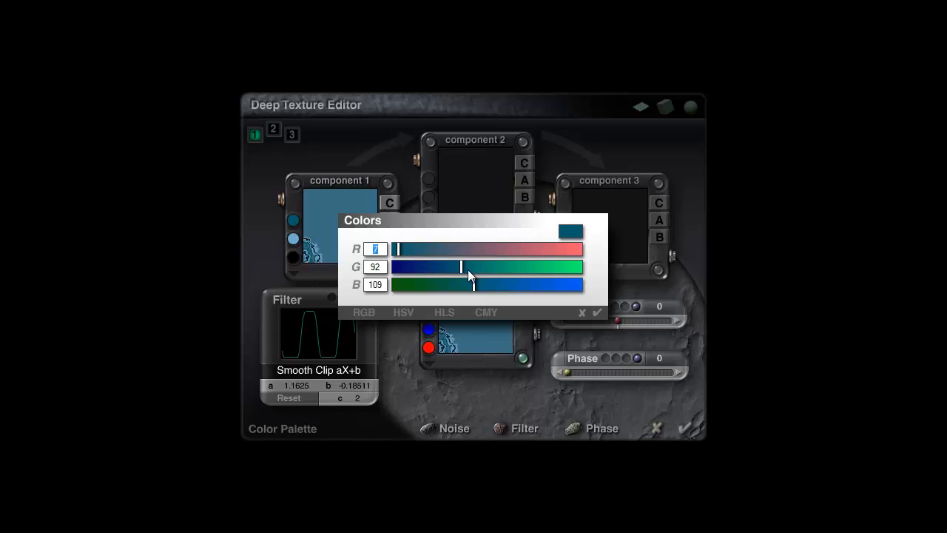
pyautogui.click(444, 312)
pyautogui.moveTo(439, 267); pyautogui.dragTo(421, 272)
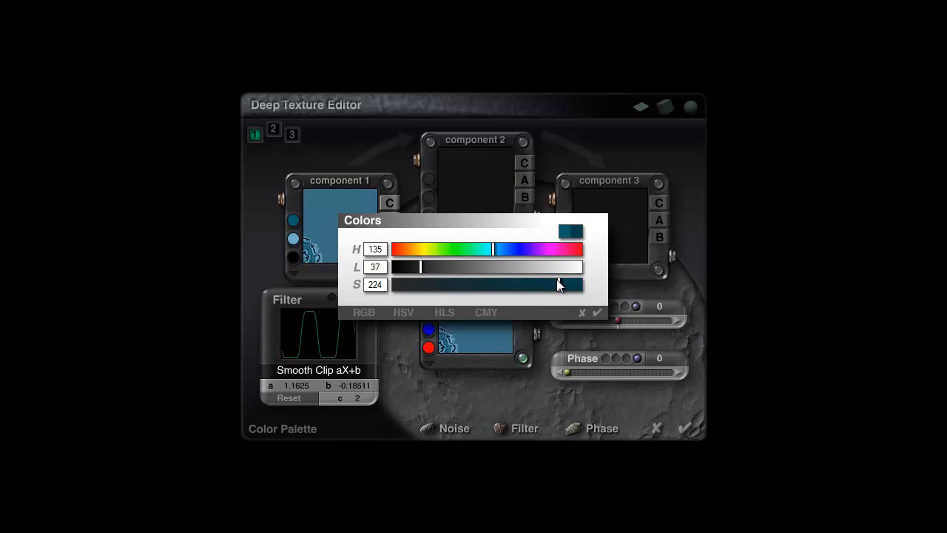
pyautogui.moveTo(558, 285); pyautogui.dragTo(574, 285)
pyautogui.click(596, 313)
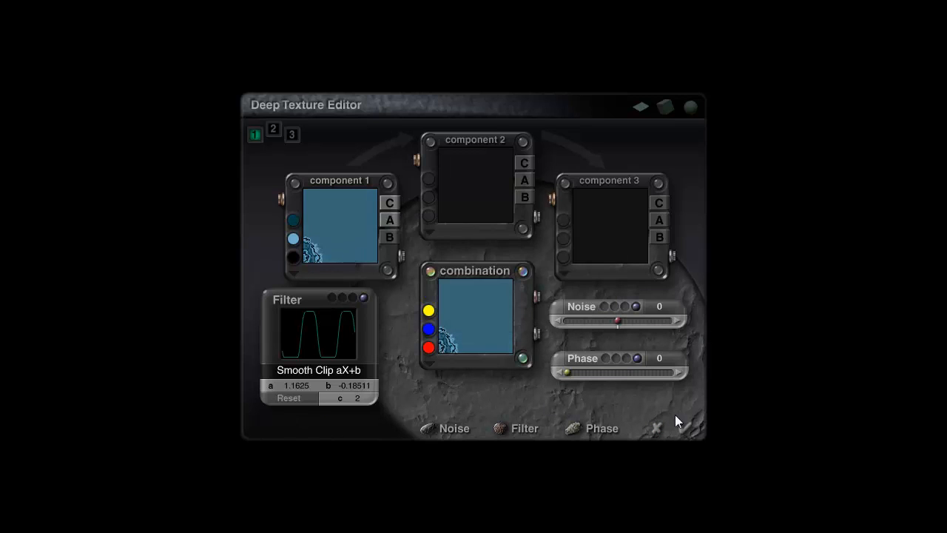
pyautogui.click(688, 428)
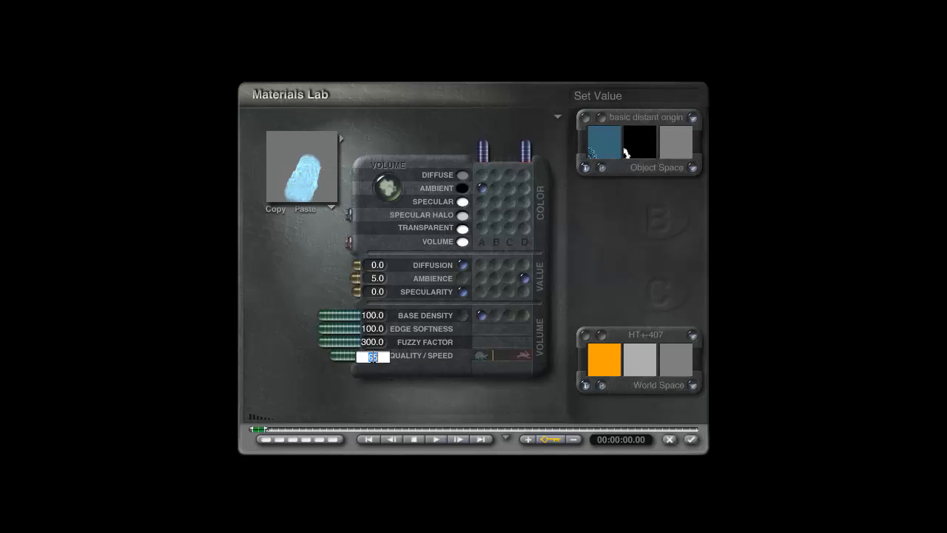
# Step: Set the volume material's Quality / Speed to 75, accept the material, and render the scene again
pyautogui.write('75')
pyautogui.press('Return')
pyautogui.click(692, 441)
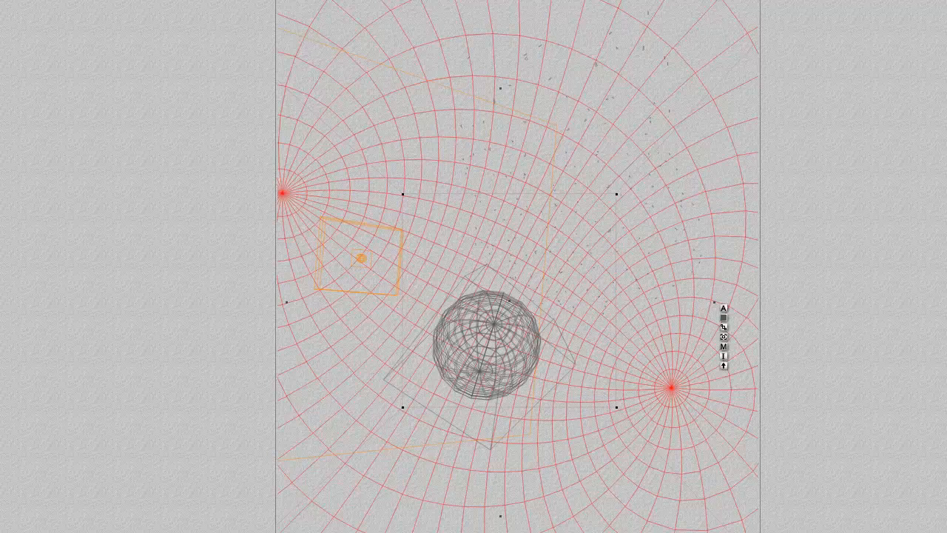
pyautogui.hotkey('ctrl', 'r')
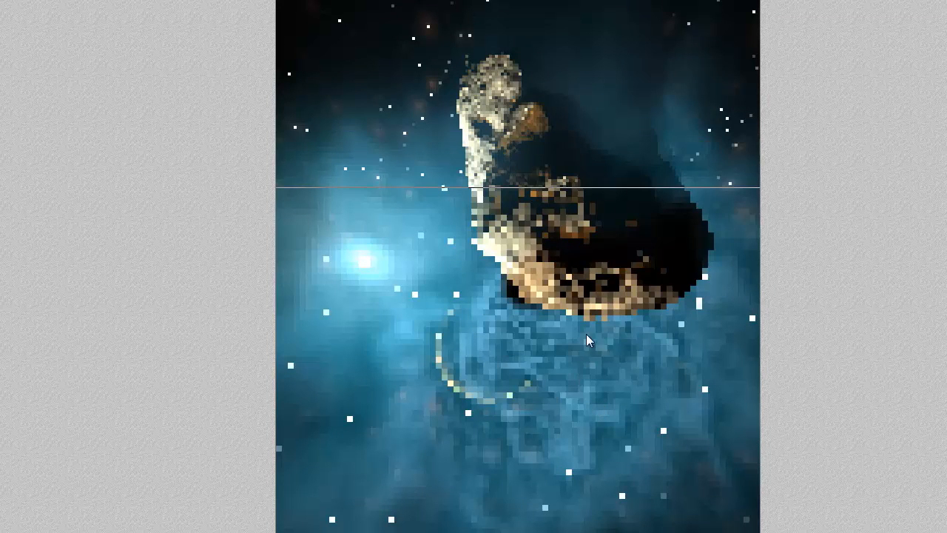
# Step: Select the asteroid in the wireframe scene and move it slightly up and to the right
pyautogui.click(582, 283)
pyautogui.keyDown('ctrl'); pyautogui.click(571, 237); pyautogui.keyUp('ctrl')
pyautogui.click(584, 254)
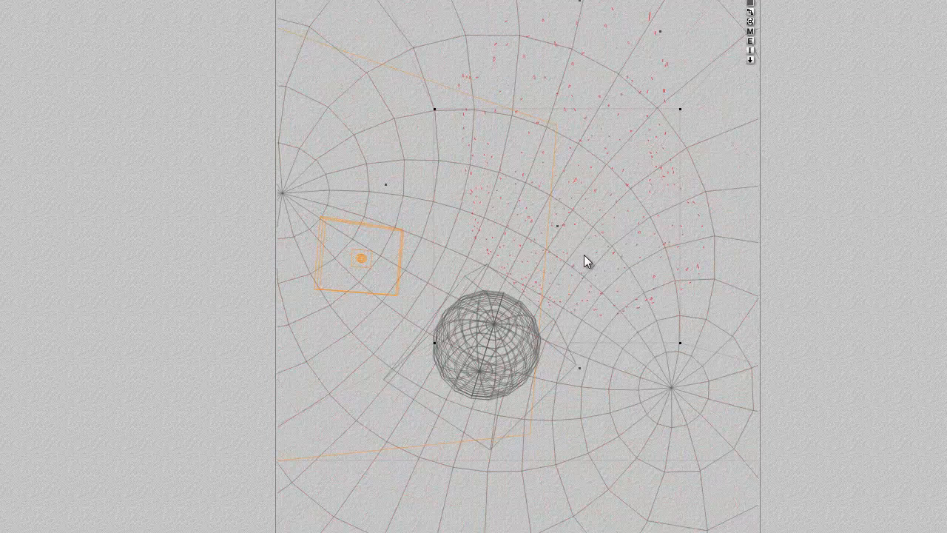
pyautogui.moveTo(583, 255); pyautogui.dragTo(613, 214)
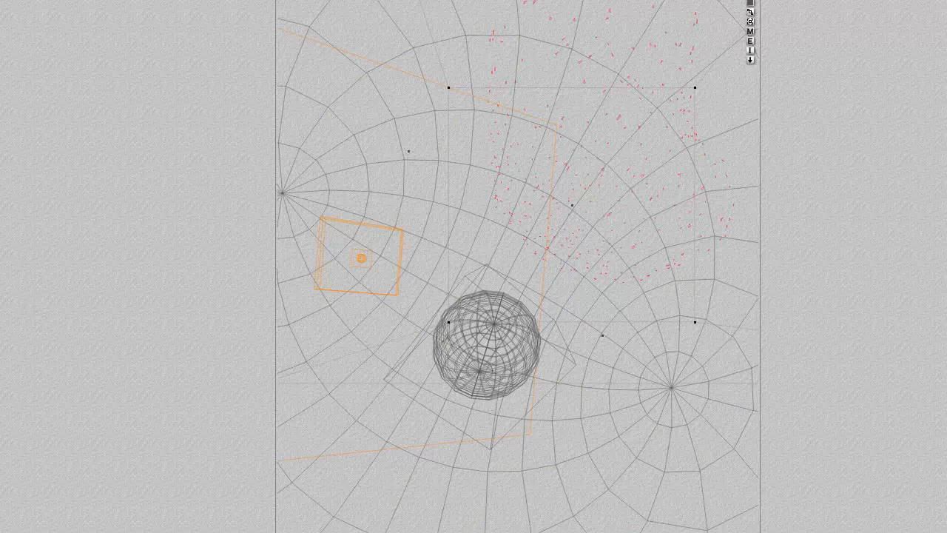